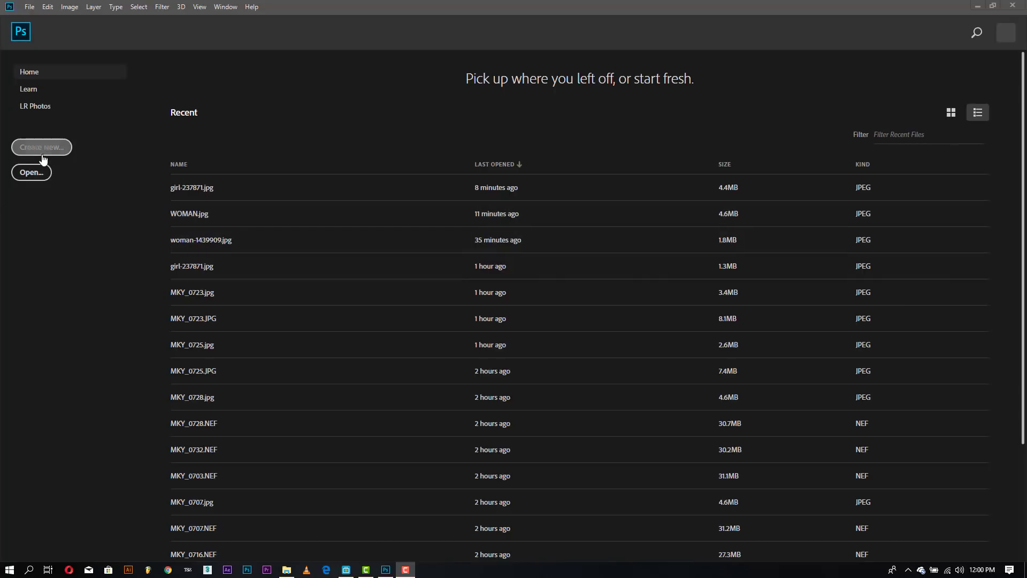
- Create a new 1500 × 1500 pixel blank document with a white background
click(43, 155)
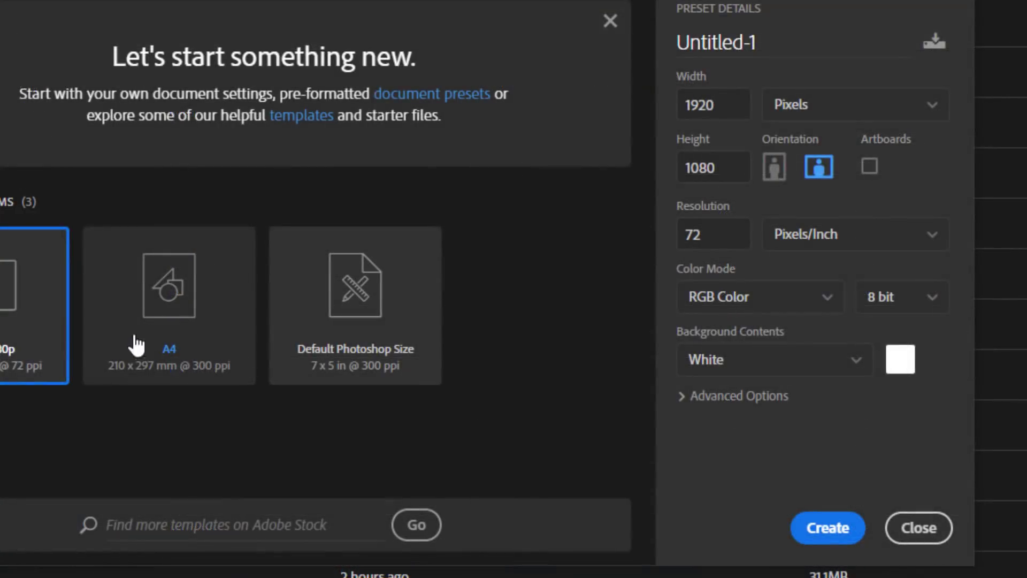
click(724, 101)
text(1500)
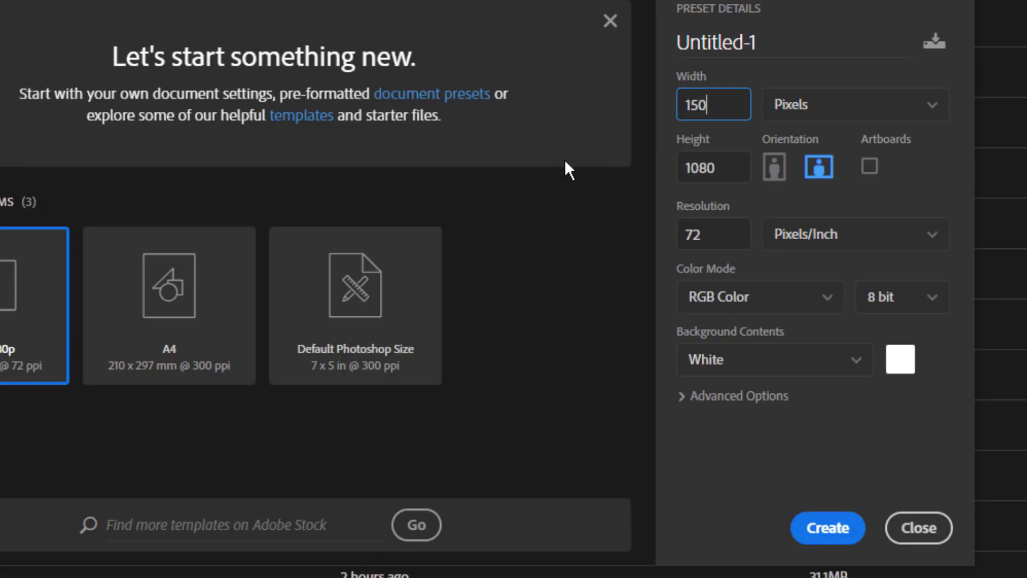
click(727, 157)
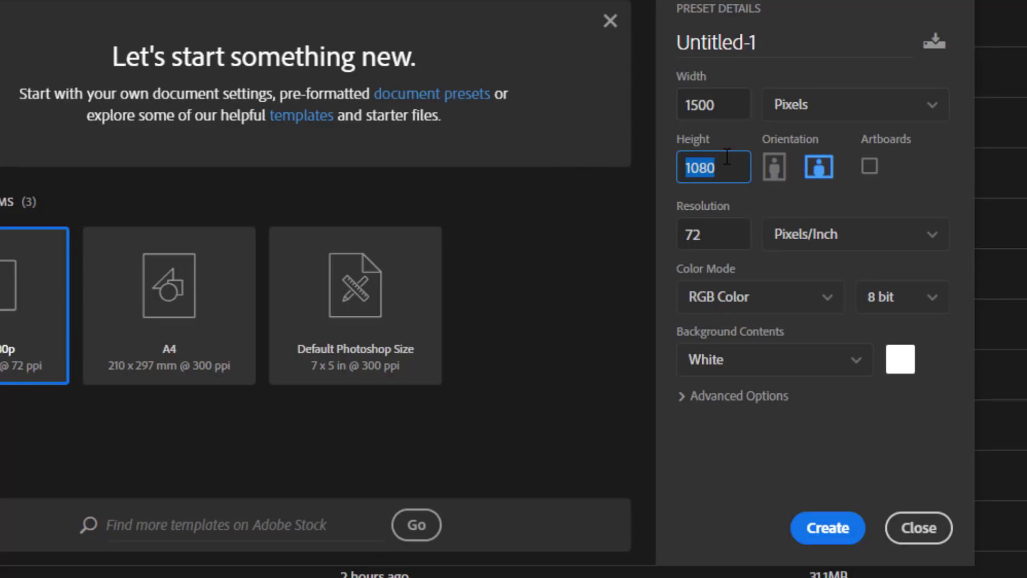
text(500)
click(827, 528)
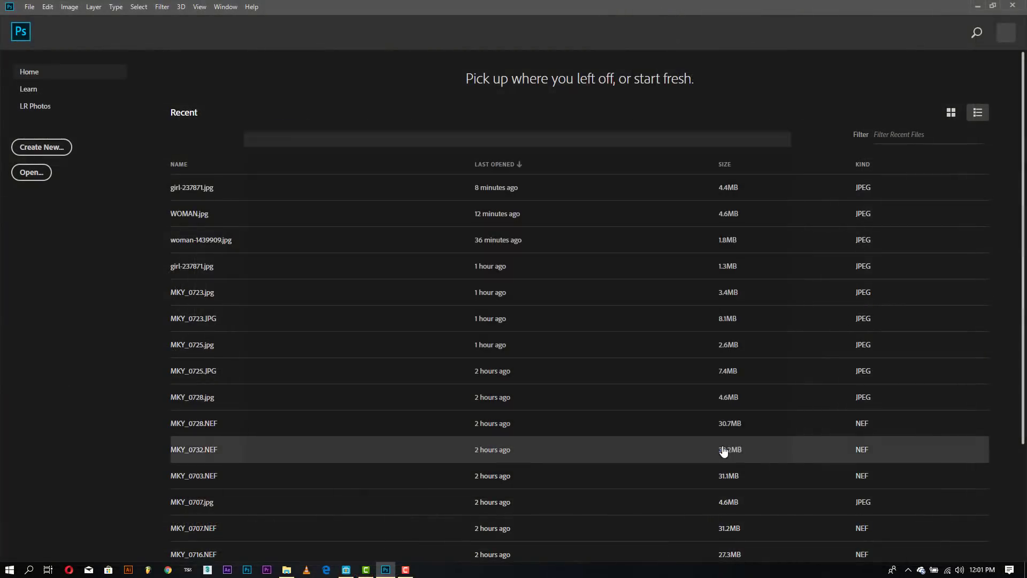
- Place woman-1439909 as a linked image and scale it up to fill the square canvas
click(29, 6)
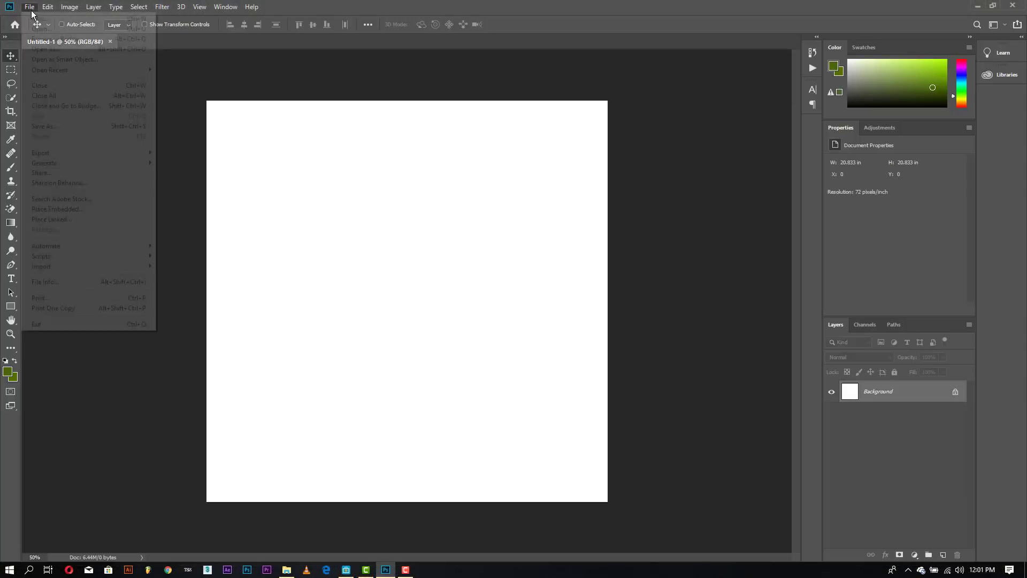
click(58, 223)
key(Escape)
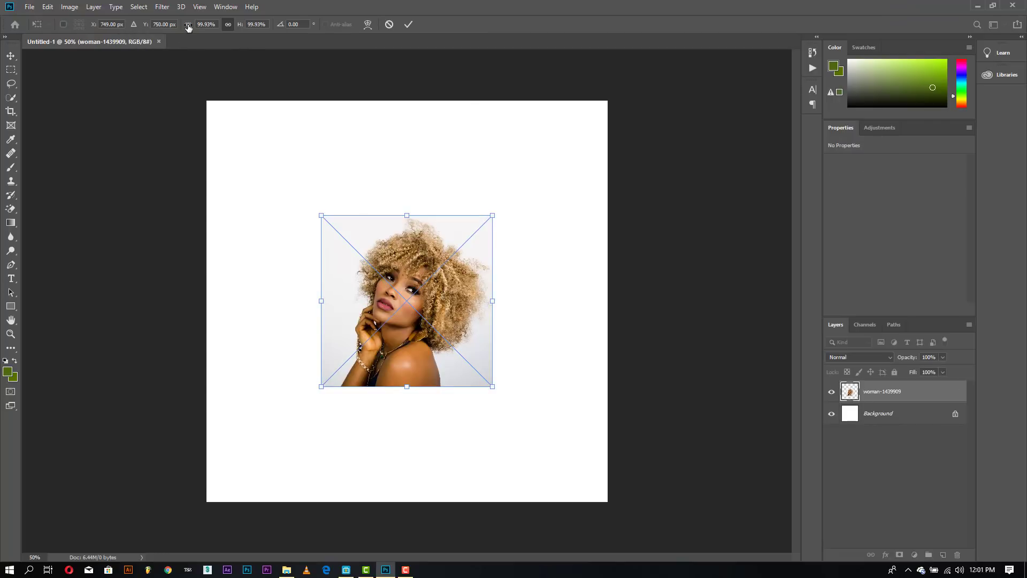
click(188, 28)
drag(191, 27, 262, 29)
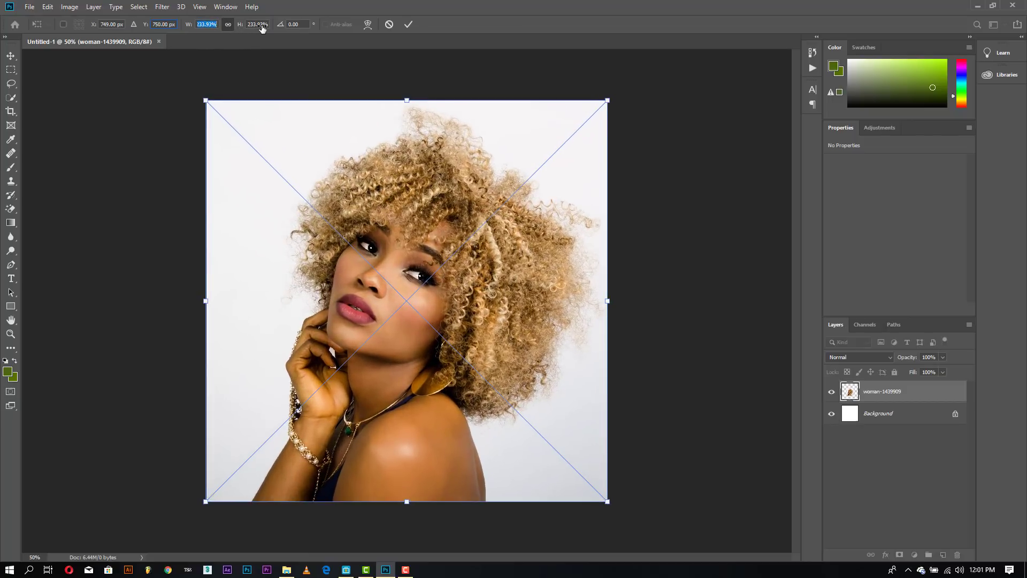
click(409, 24)
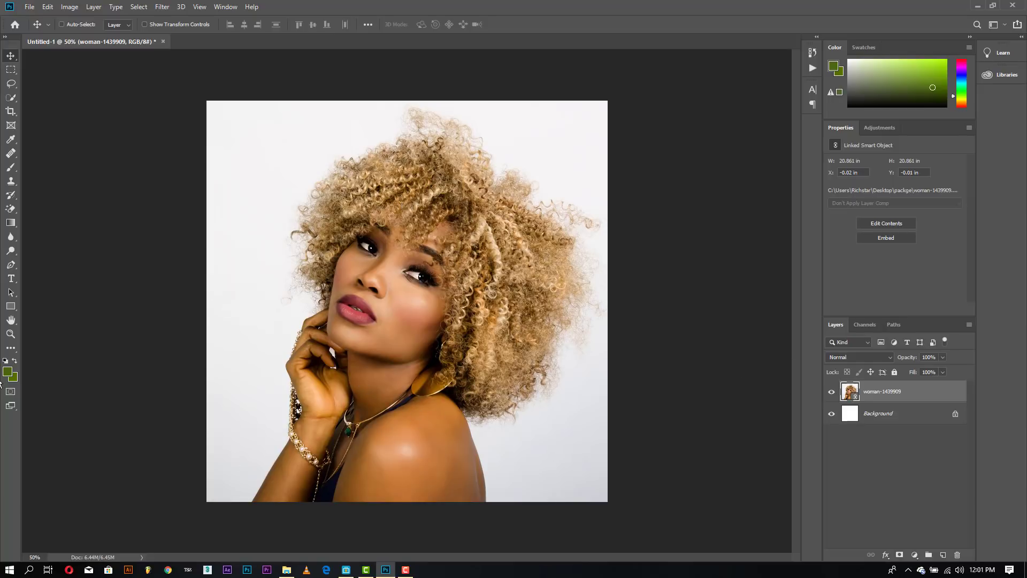
- Zoom in and quick-select the woman's hair, face, hand, wrist and shoulder
click(11, 333)
click(464, 333)
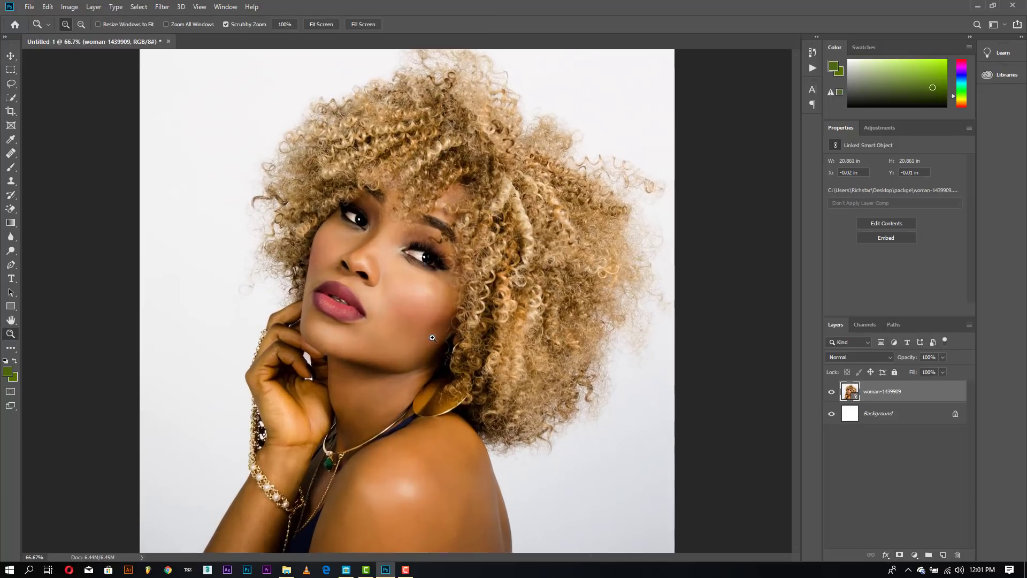
scroll(478, 202, up, 2)
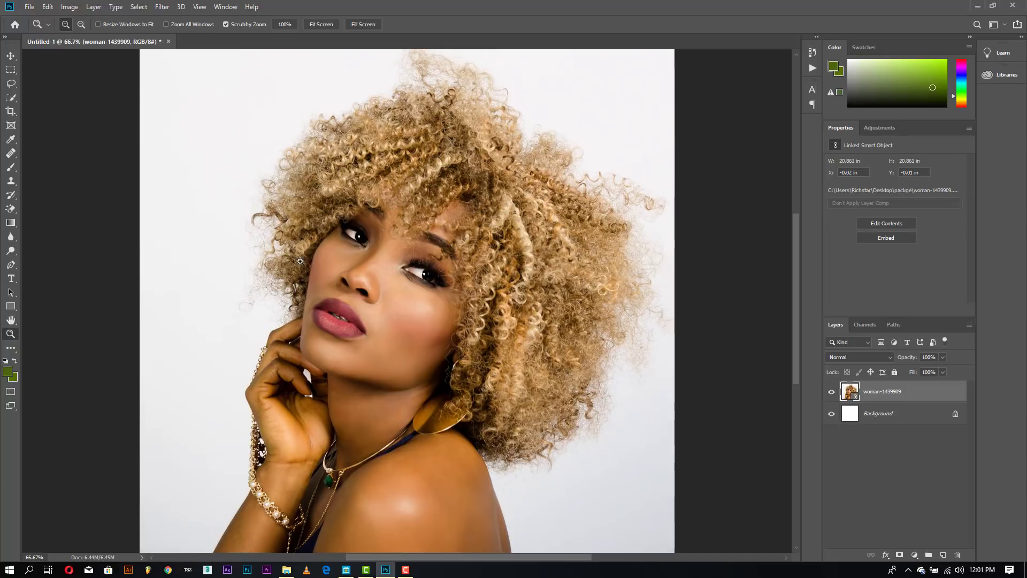
click(15, 100)
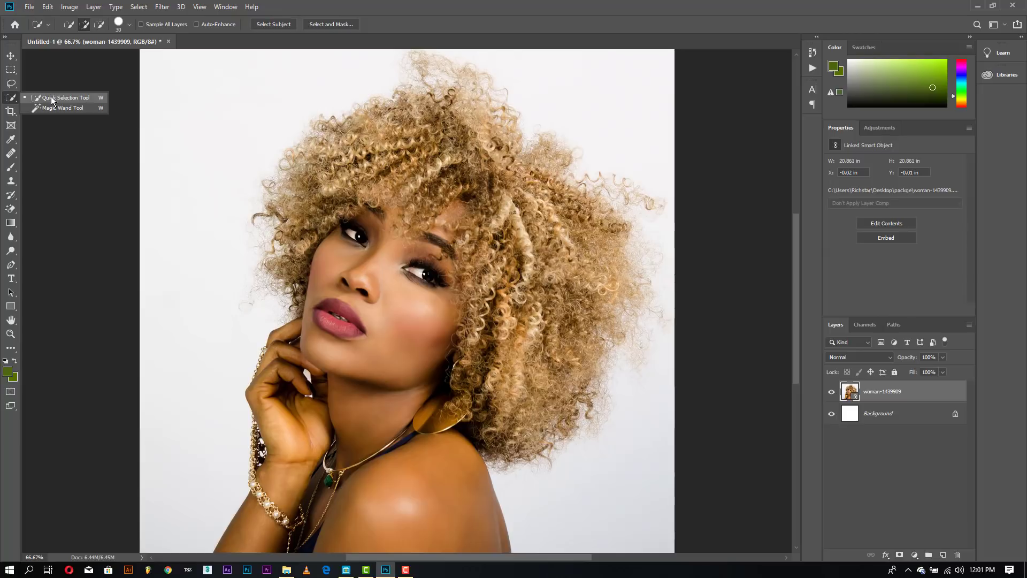
click(52, 101)
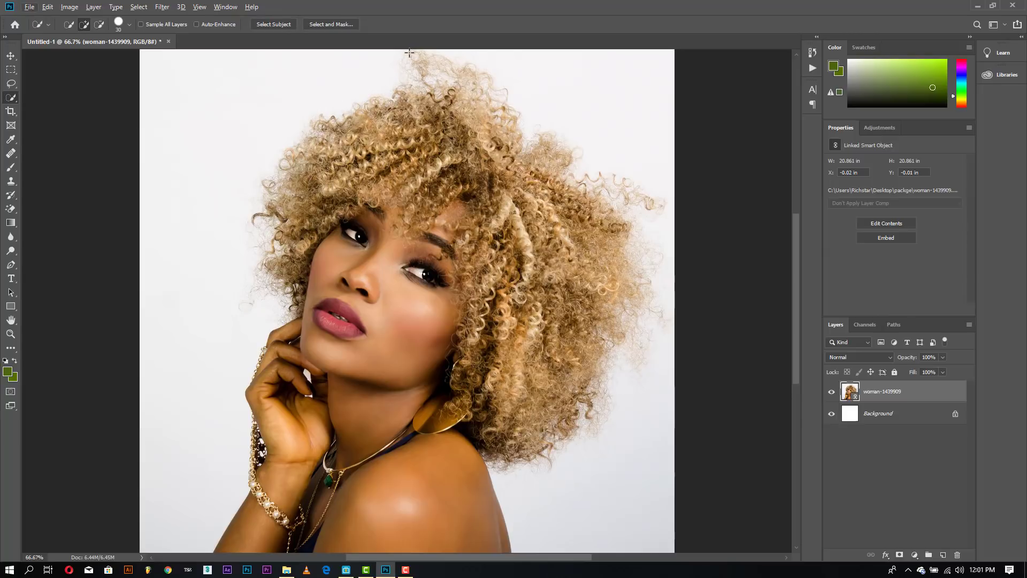
mouse_move(409, 52)
mouse_down()
mouse_move(434, 128)
mouse_move(438, 230)
mouse_move(428, 292)
mouse_up()
mouse_move(409, 392)
mouse_down()
mouse_move(416, 532)
mouse_move(402, 538)
mouse_move(330, 511)
mouse_move(258, 522)
mouse_up()
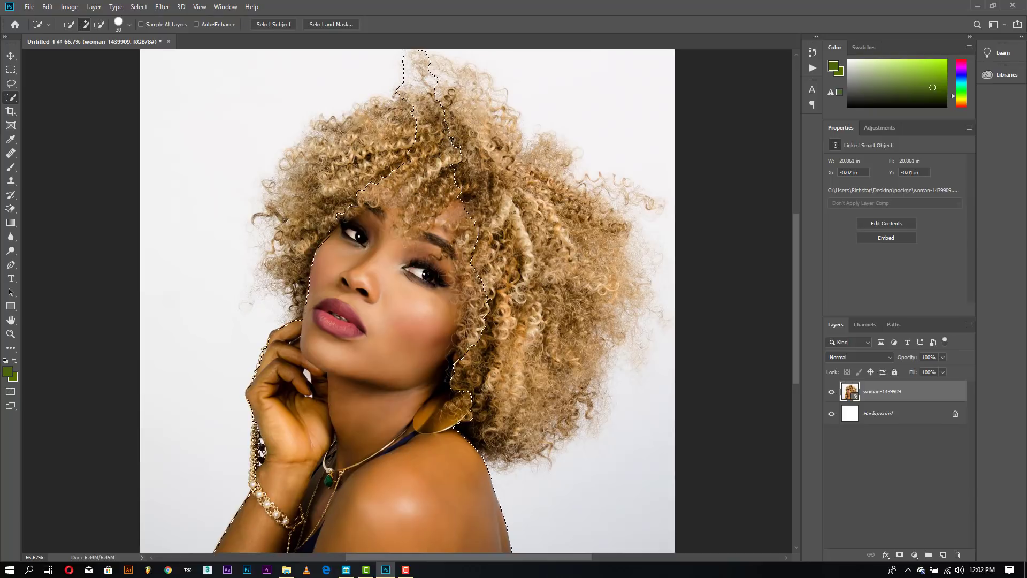
drag(257, 453, 255, 474)
mouse_move(302, 315)
mouse_down()
mouse_move(303, 283)
mouse_move(255, 296)
mouse_move(247, 252)
mouse_move(163, 227)
mouse_move(236, 278)
mouse_up()
mouse_move(456, 166)
mouse_down()
mouse_move(518, 213)
mouse_move(443, 112)
mouse_move(482, 97)
mouse_move(611, 194)
mouse_move(564, 252)
mouse_move(559, 237)
mouse_move(514, 420)
mouse_move(560, 408)
mouse_move(640, 351)
mouse_move(683, 299)
mouse_move(633, 58)
mouse_move(619, 190)
mouse_move(651, 206)
mouse_move(499, 100)
mouse_move(473, 71)
mouse_move(496, 49)
mouse_move(467, 65)
mouse_move(656, 259)
mouse_move(642, 321)
mouse_up()
- Subtract the background beside the hair and at lower right with a 9 px brush
key(alt)
key(alt)
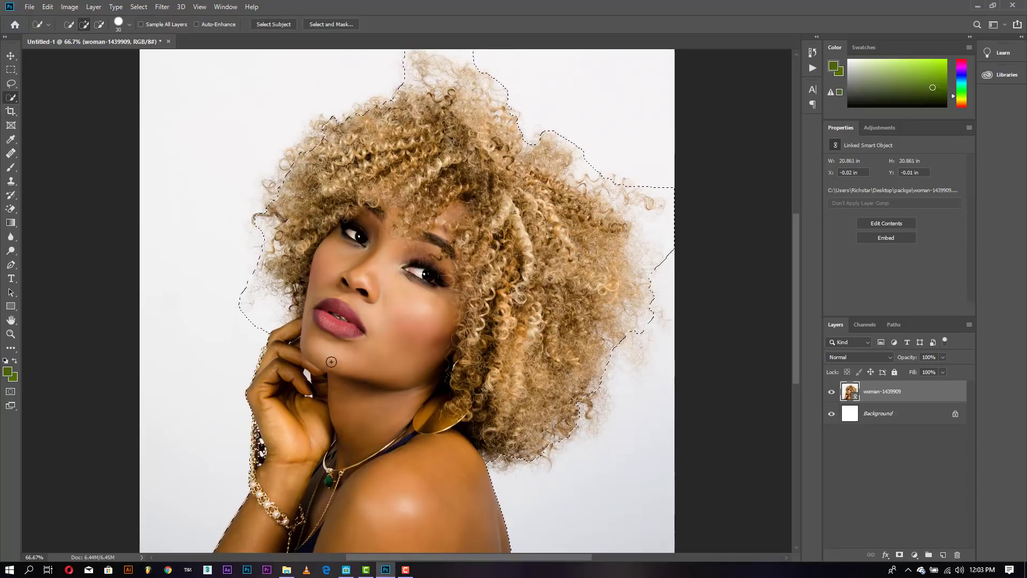
click(120, 27)
text(9)
key(Return)
key(alt)
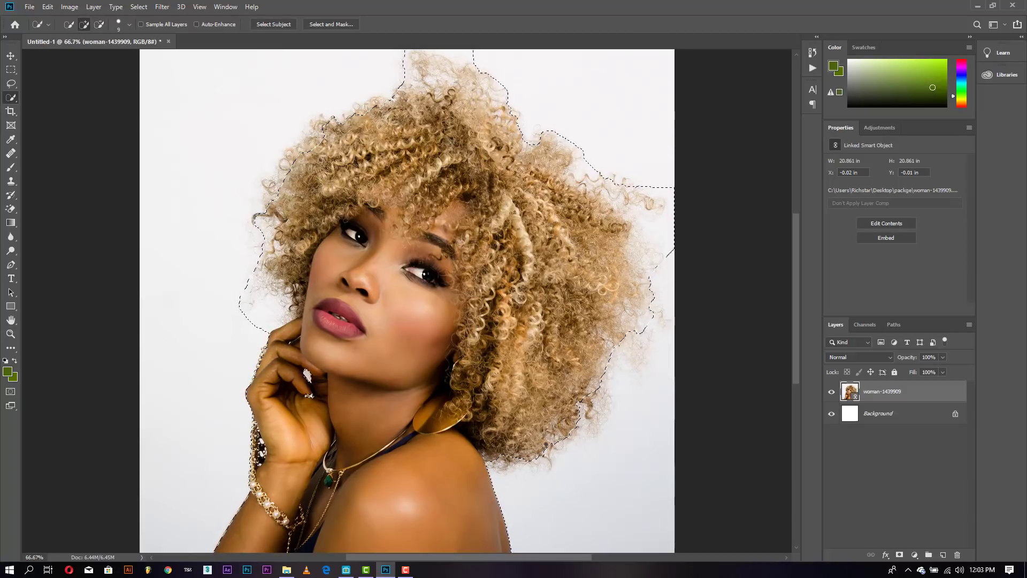
key(alt)
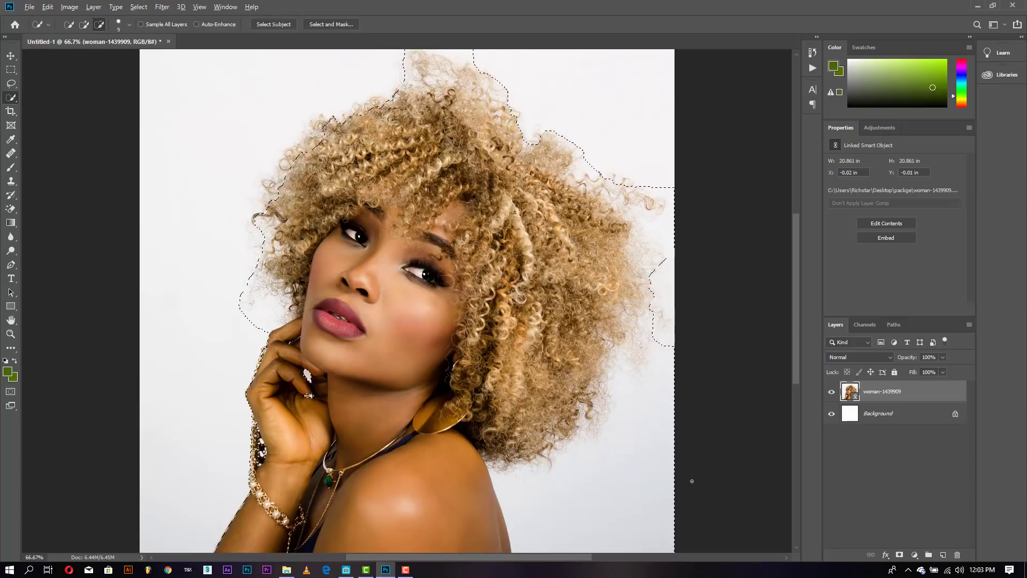
drag(688, 481, 642, 438)
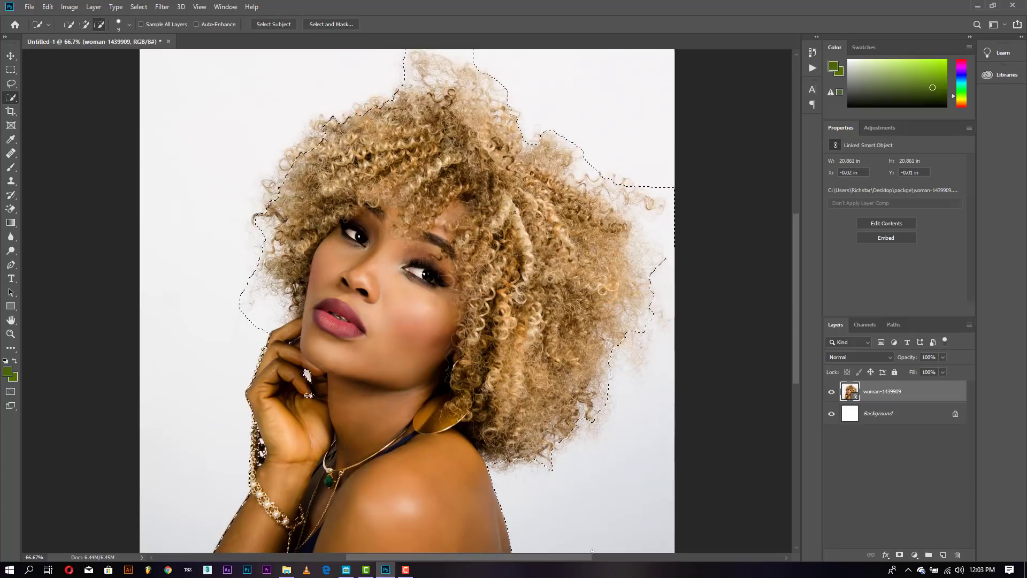
- Add the remaining upper-left hair to the selection and enter Select and Mask
click(332, 24)
key(Escape)
mouse_move(276, 220)
mouse_down()
mouse_move(319, 128)
mouse_move(309, 134)
mouse_move(312, 185)
mouse_up()
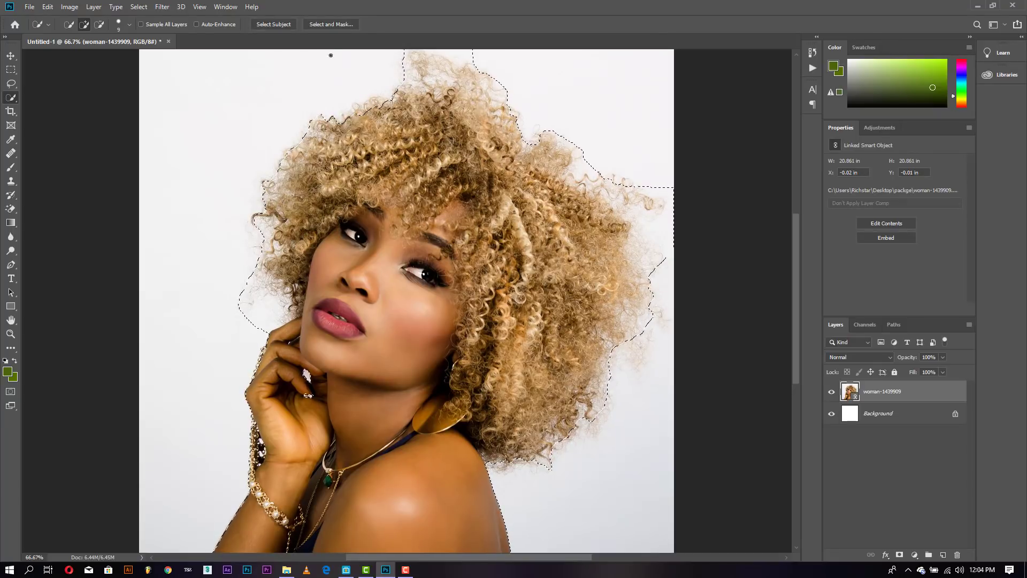
click(329, 25)
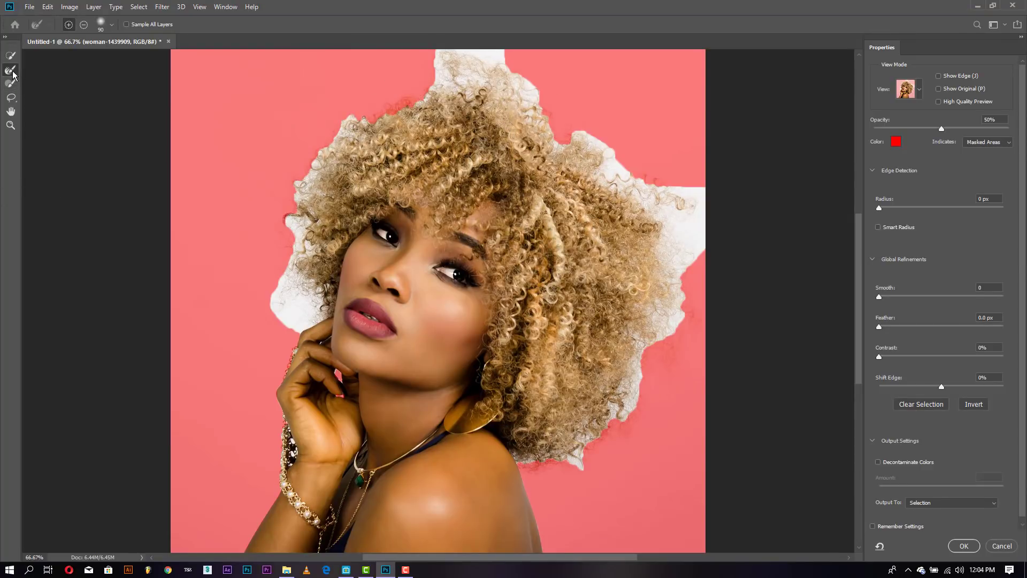
- Refine the top, left and right hair edges and the wrist with the Refine Edge Brush
mouse_move(479, 69)
mouse_down()
mouse_move(487, 55)
mouse_move(528, 87)
mouse_move(514, 75)
mouse_up()
mouse_move(466, 38)
mouse_down()
mouse_move(458, 46)
mouse_move(550, 81)
mouse_move(604, 166)
mouse_move(668, 230)
mouse_move(535, 458)
mouse_up()
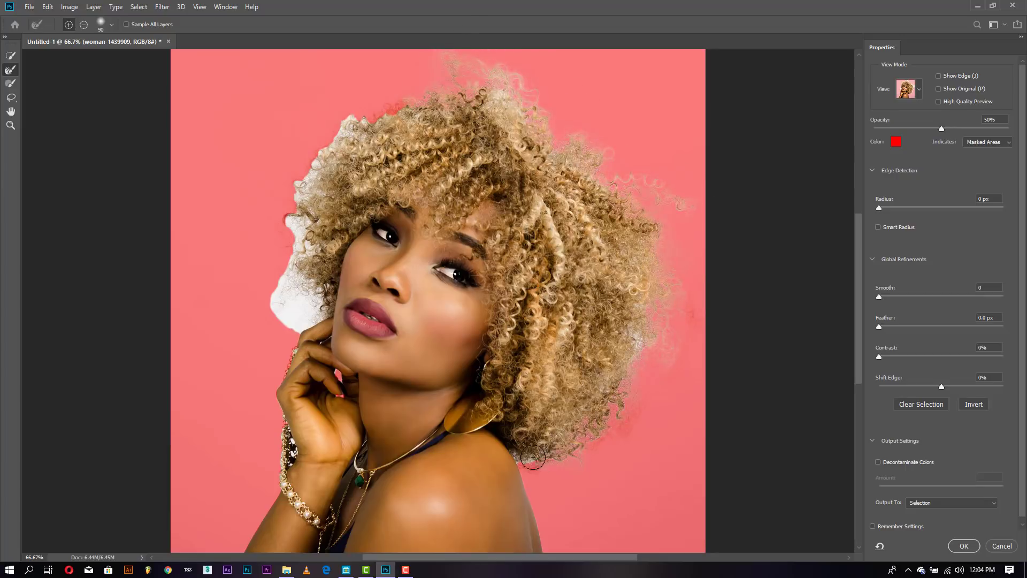
mouse_move(343, 134)
mouse_down()
mouse_move(299, 244)
mouse_move(304, 285)
mouse_move(274, 311)
mouse_move(300, 300)
mouse_up()
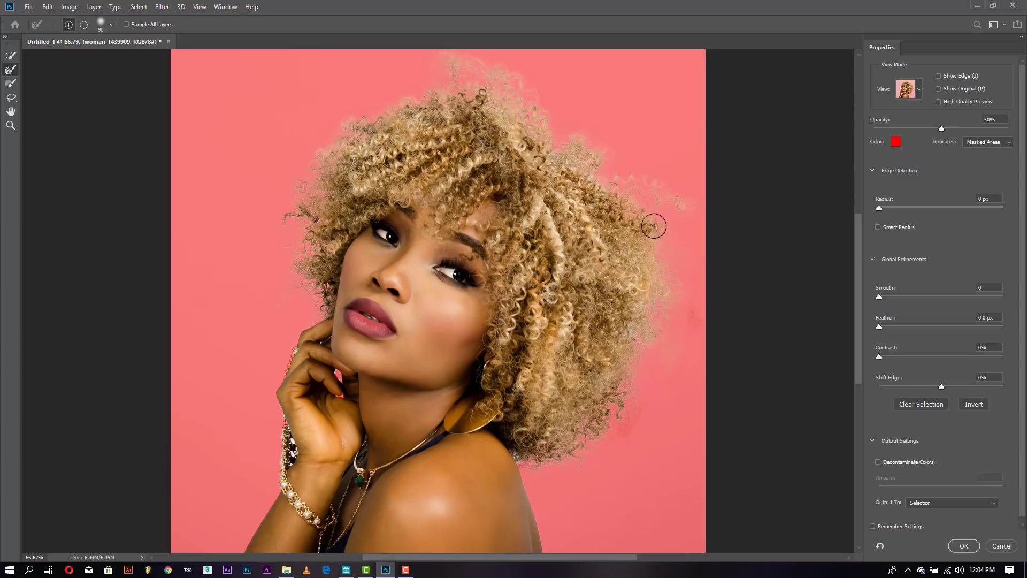
mouse_move(274, 398)
mouse_down()
mouse_move(324, 472)
mouse_move(280, 462)
mouse_move(303, 446)
mouse_up()
- Output the refined selection as a New Layer with Layer Mask
click(931, 504)
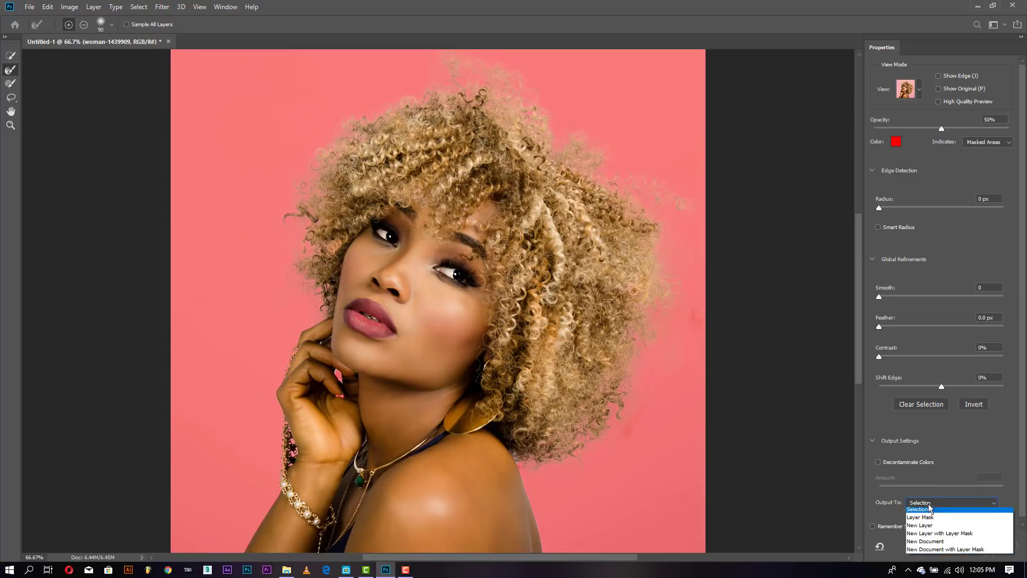
click(927, 537)
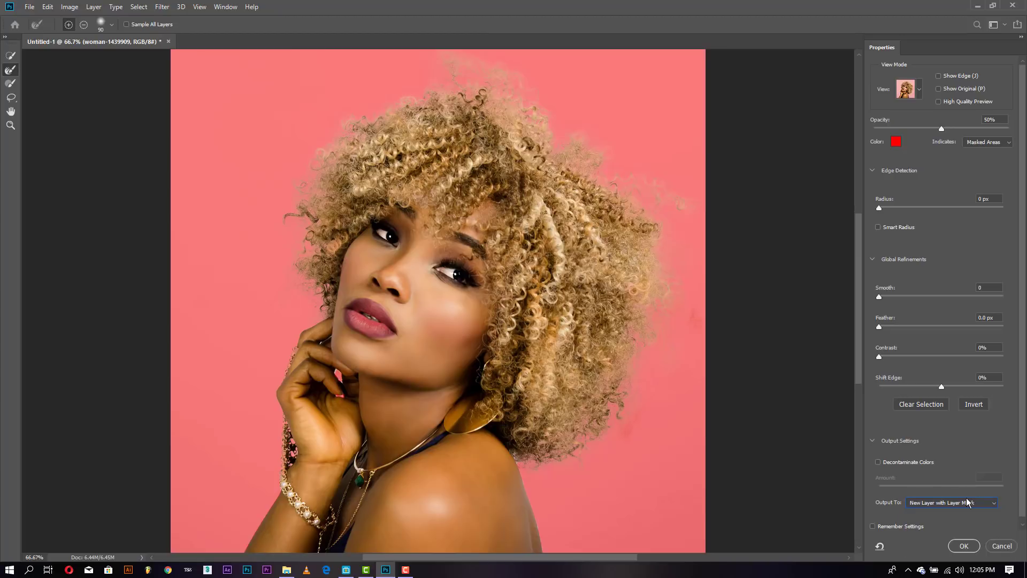
click(964, 546)
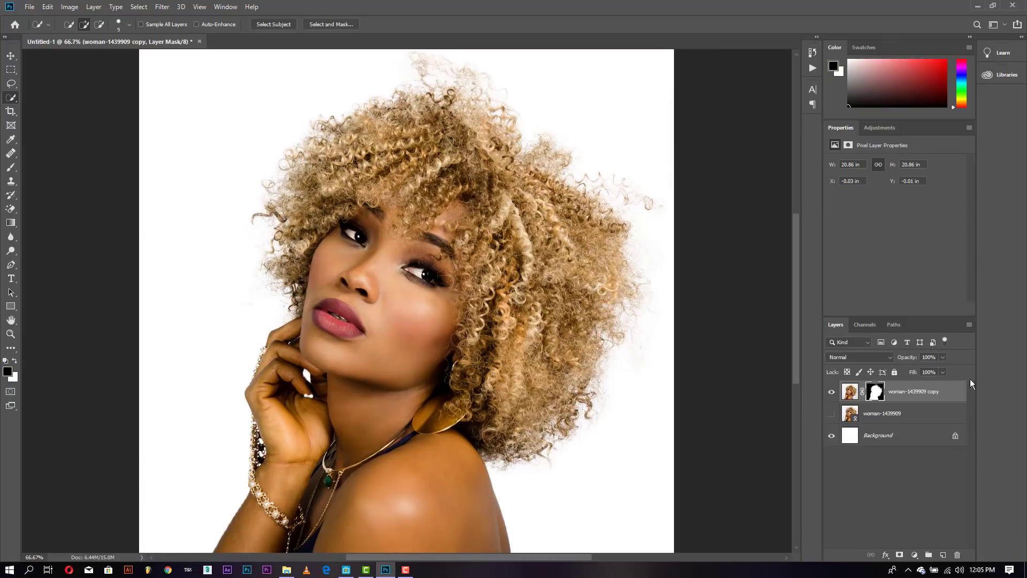
- Hide the white background and place oak-3064187 as a linked layer scaled to about 193%
click(831, 436)
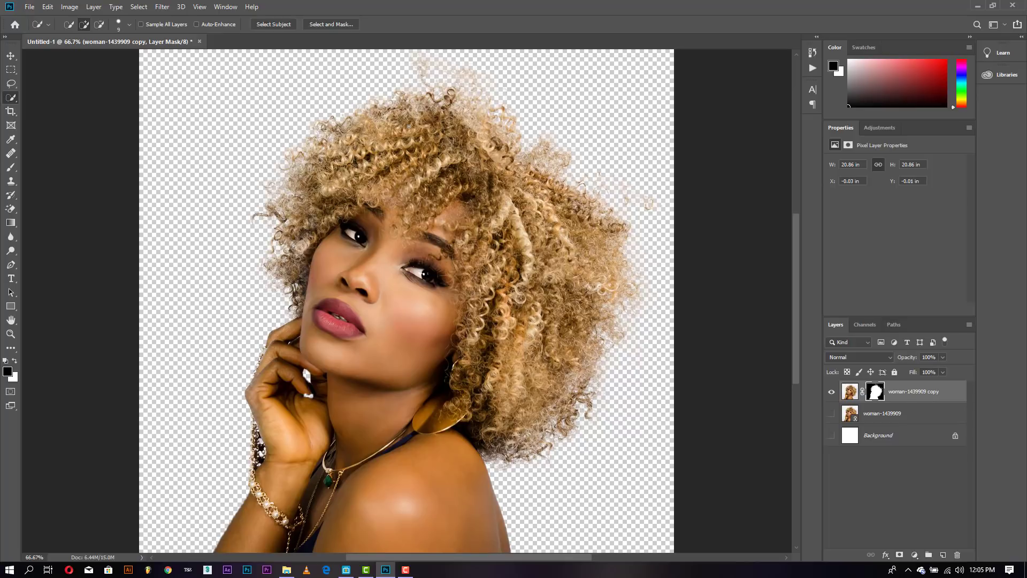
click(11, 56)
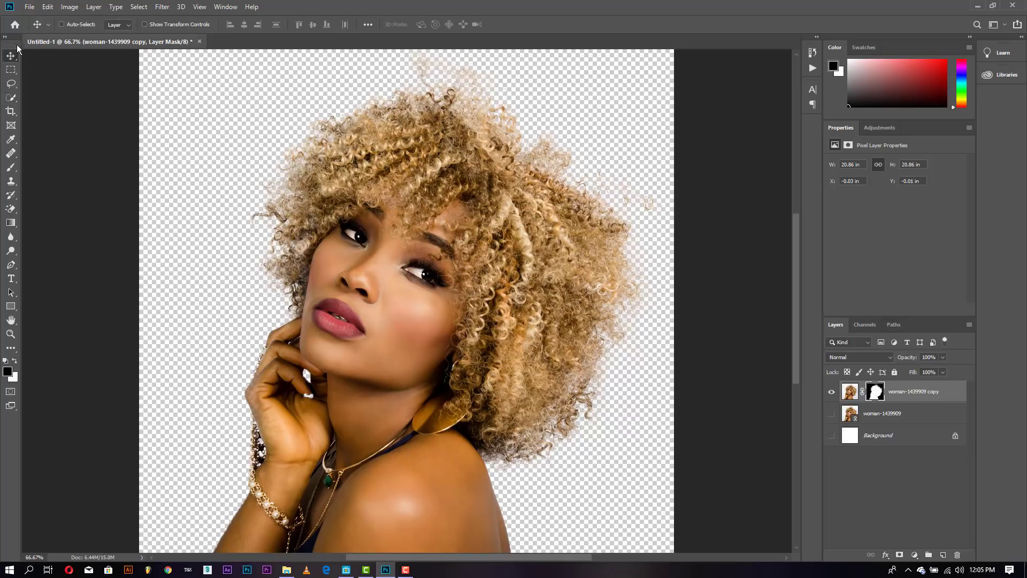
click(30, 7)
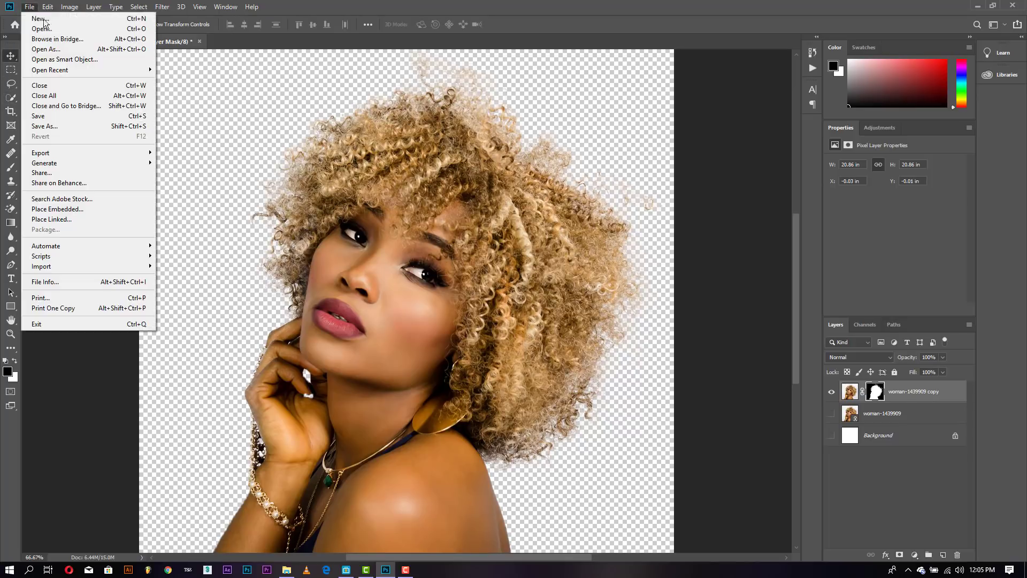
click(69, 218)
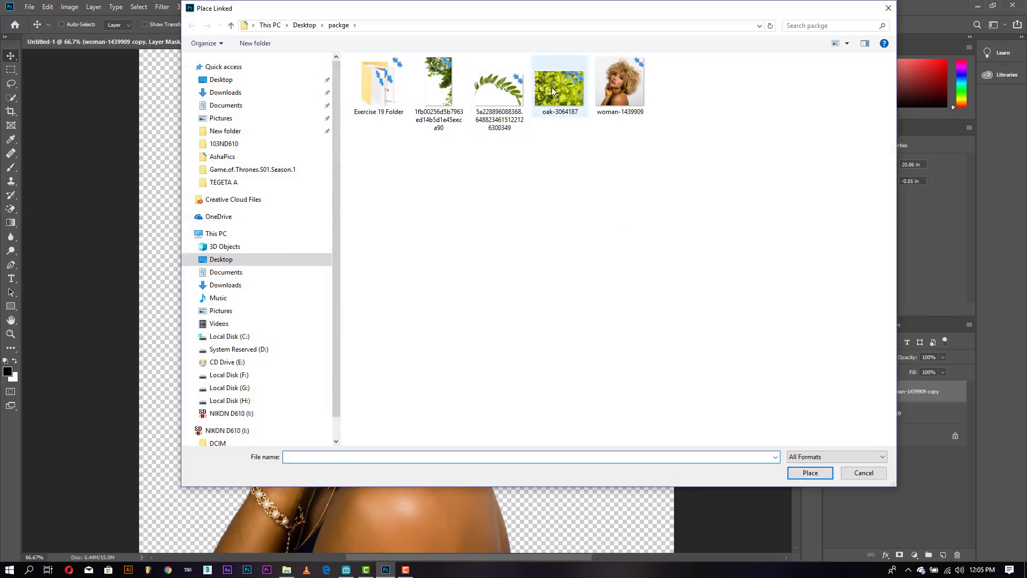
double_click(552, 88)
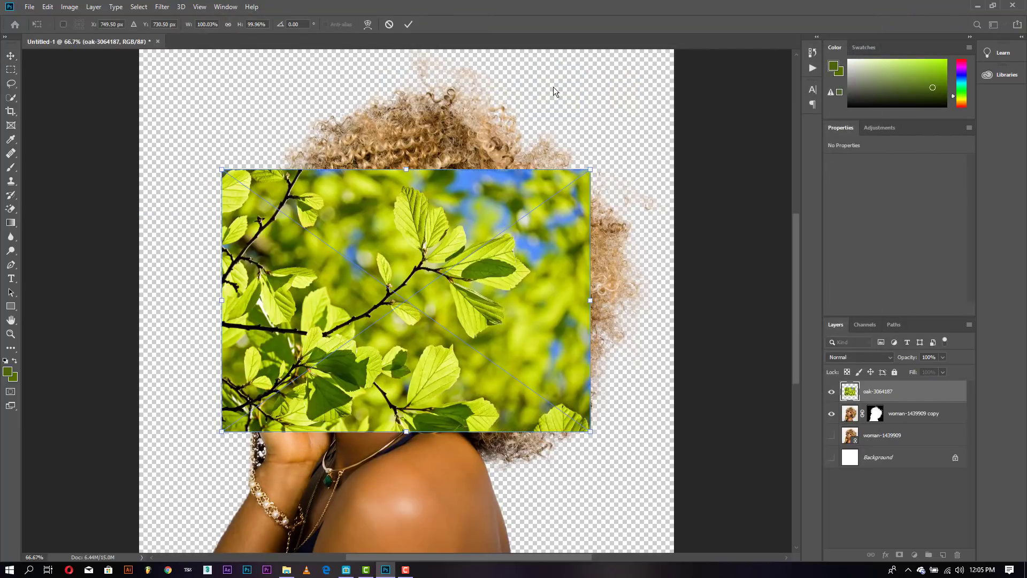
click(228, 24)
drag(191, 26, 243, 24)
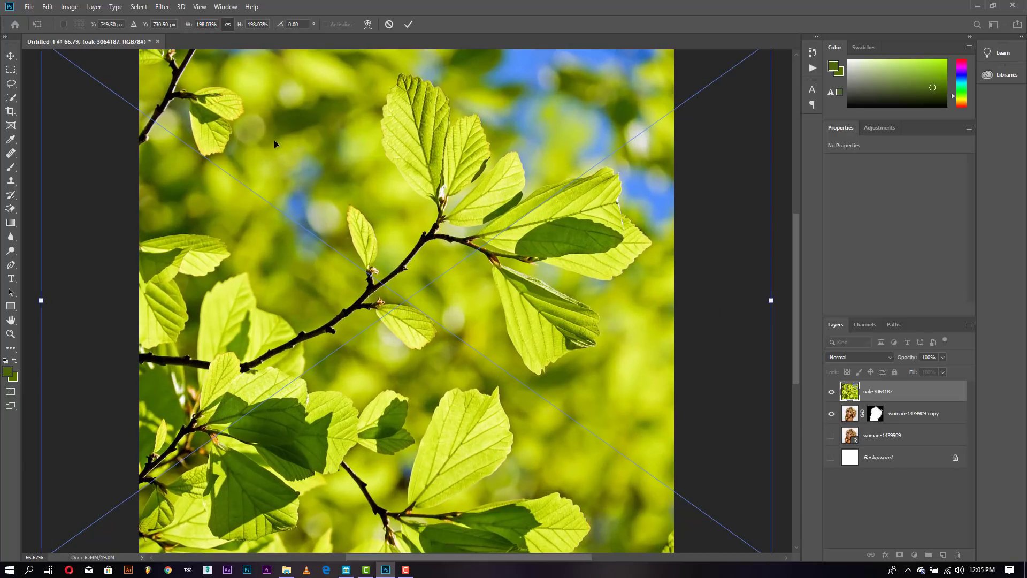
key(Return)
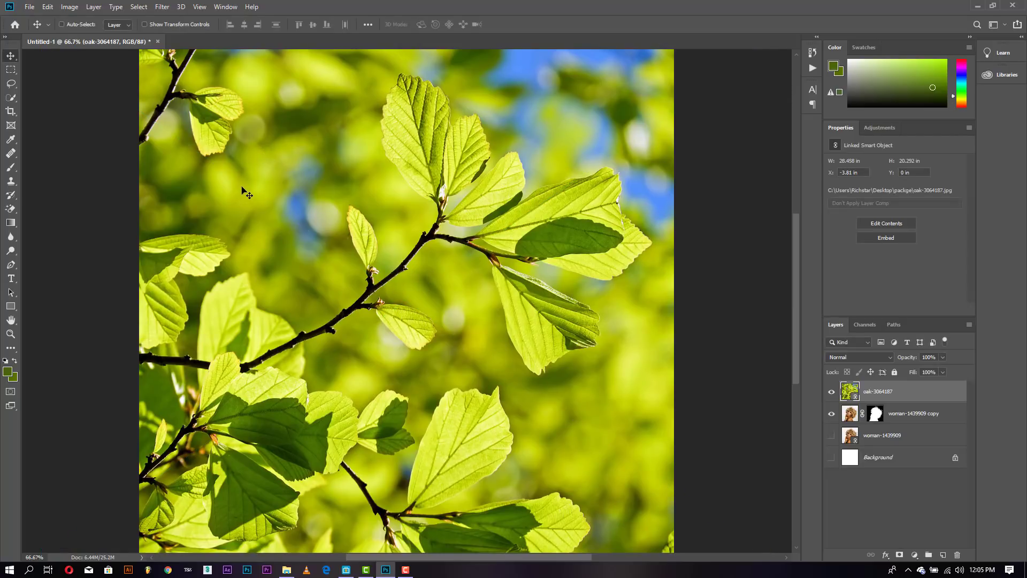
- Shift the leaves right and move the oak layer below the woman copy layer
drag(241, 188, 324, 200)
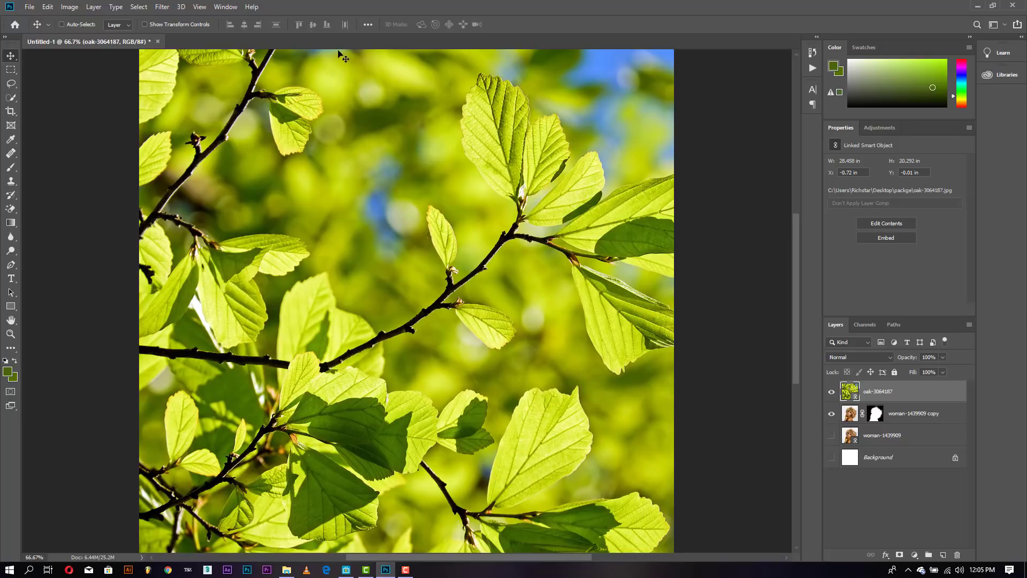
drag(869, 398, 871, 437)
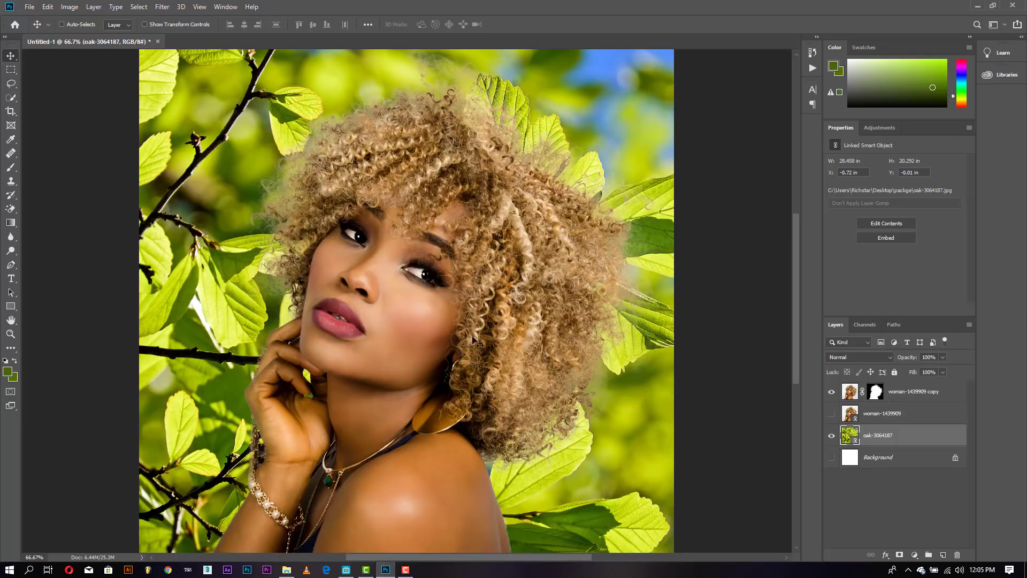
click(916, 393)
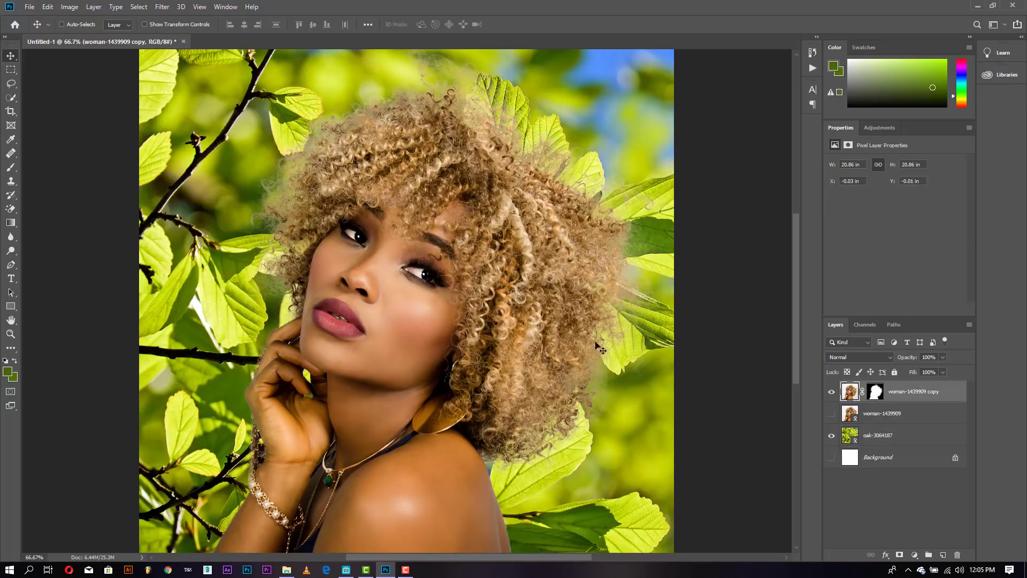
- Shift the woman slightly right and marquee a narrow strip along the left edge
mouse_move(472, 323)
mouse_down()
mouse_move(494, 321)
mouse_move(479, 332)
mouse_up()
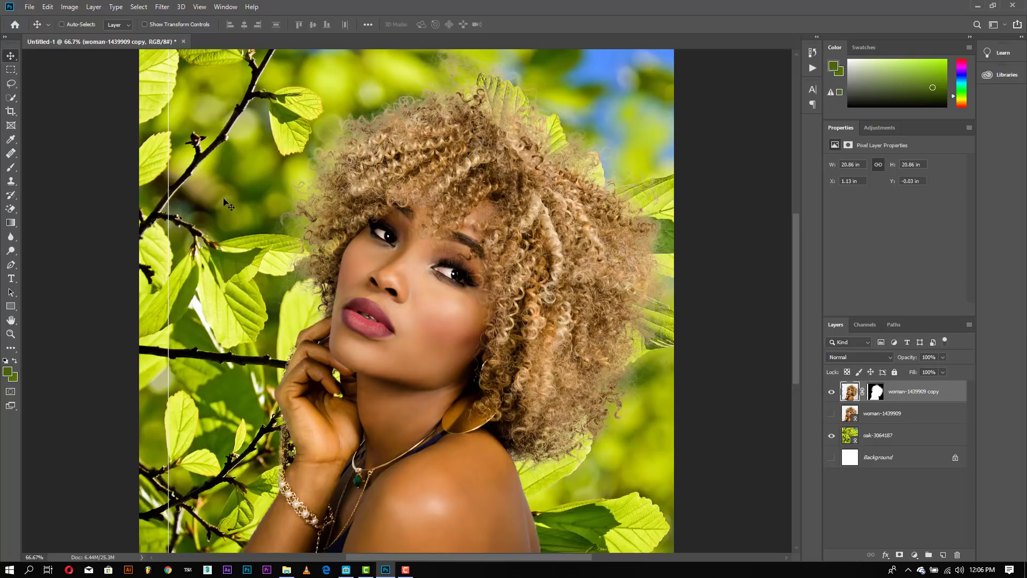
click(11, 70)
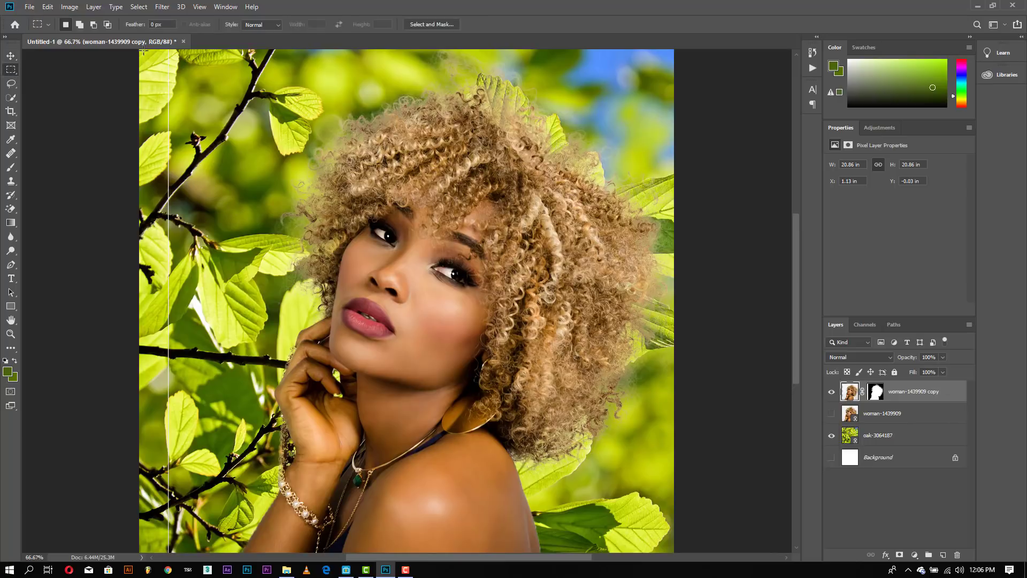
drag(134, 50, 204, 334)
drag(799, 328, 802, 221)
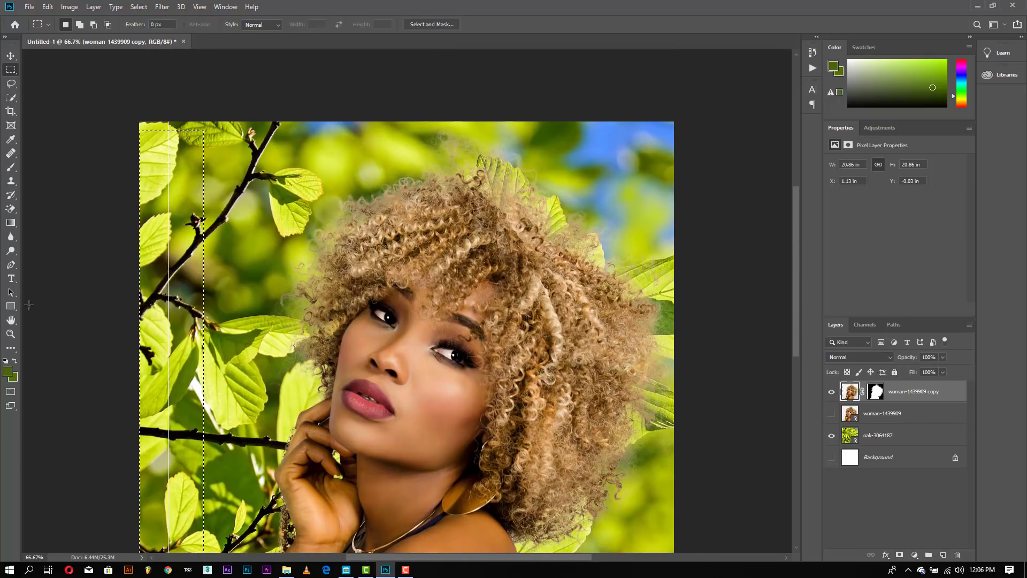
- Set the Brush tool to a 55 px soft brush
click(10, 167)
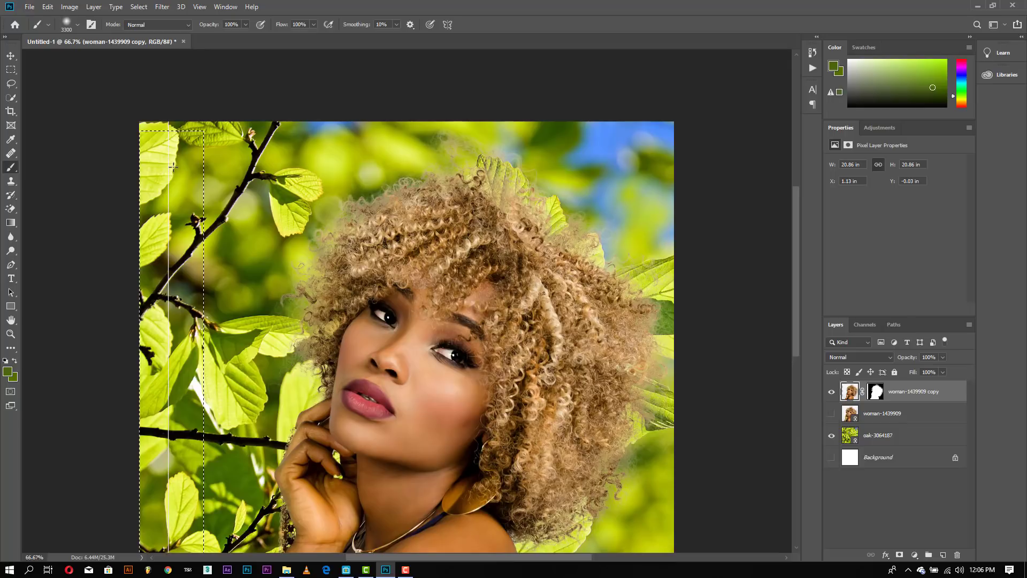
click(79, 28)
drag(77, 58, 78, 59)
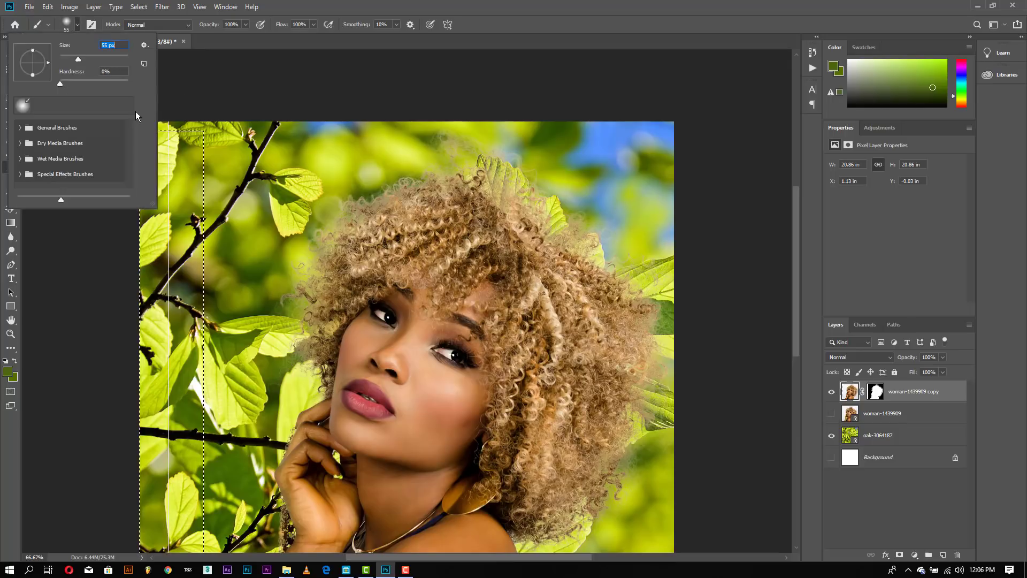
drag(190, 152, 165, 133)
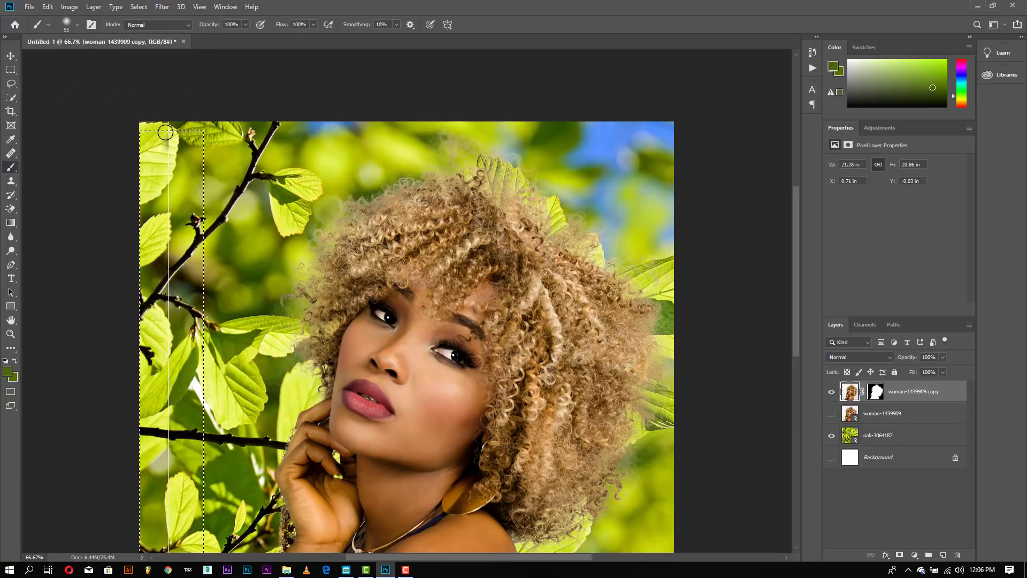
- Set white and black as the colours with black in front, undoing a stray stroke
click(8, 373)
click(588, 107)
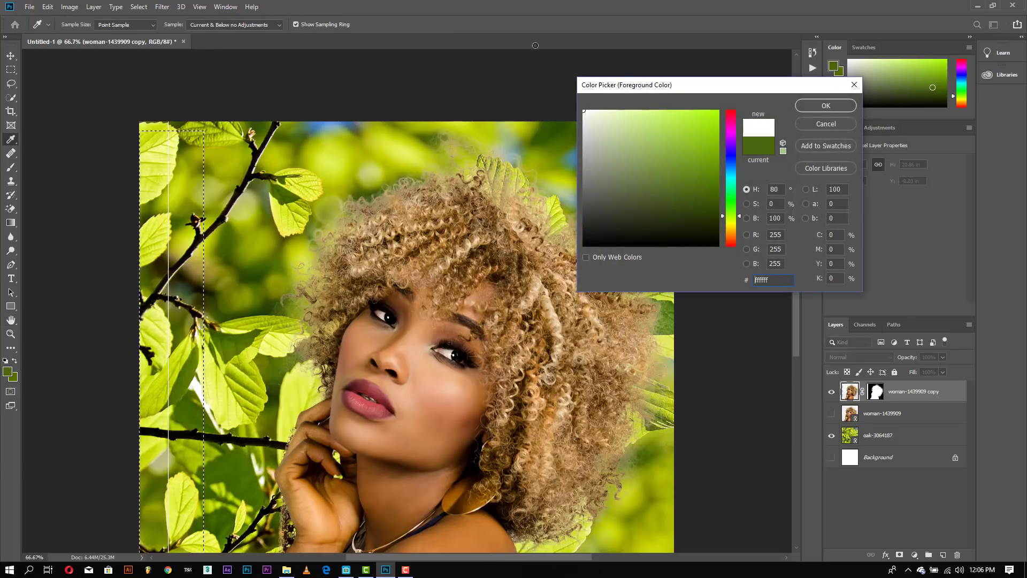
click(828, 103)
click(12, 377)
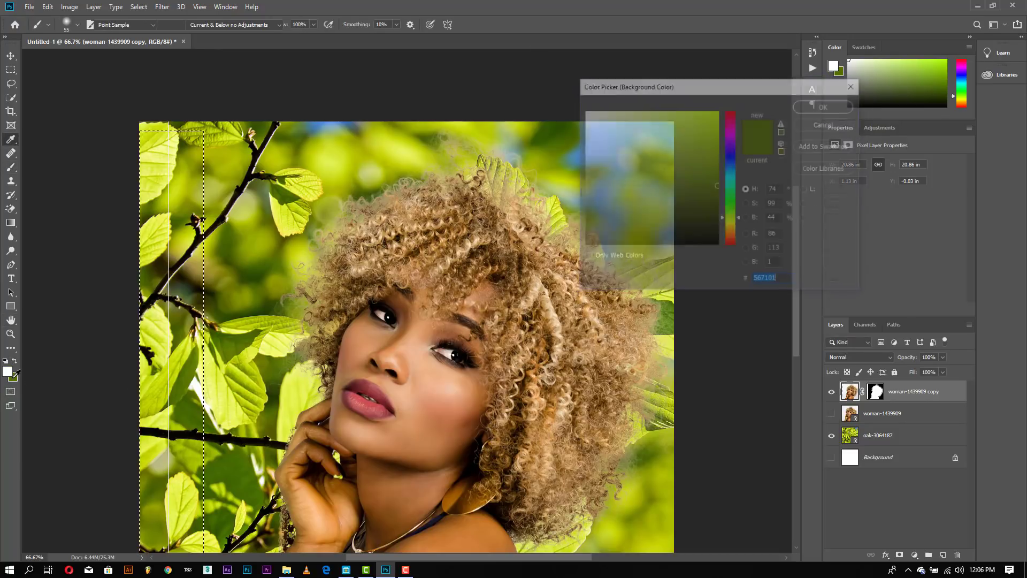
click(584, 245)
click(826, 105)
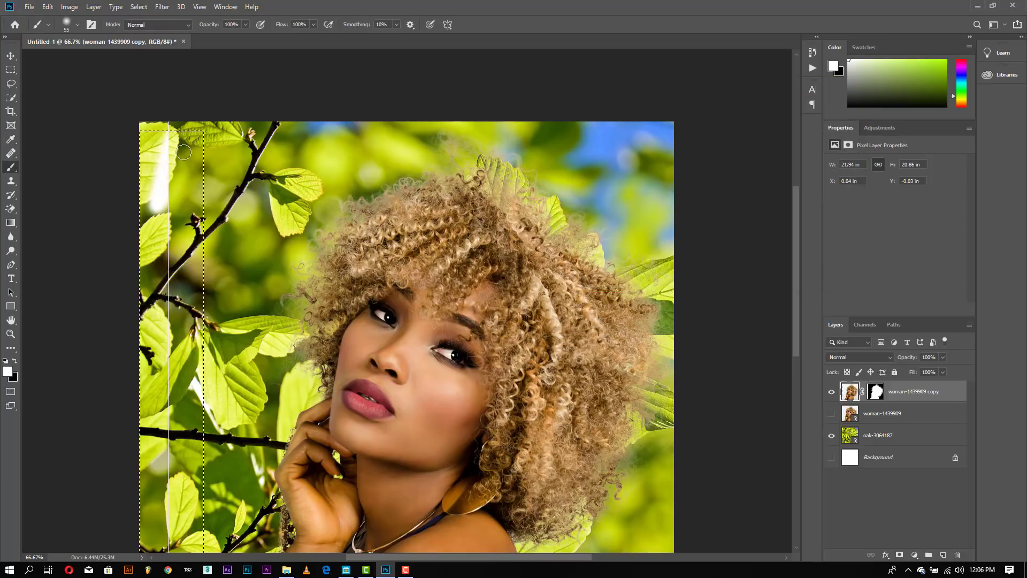
key(x)
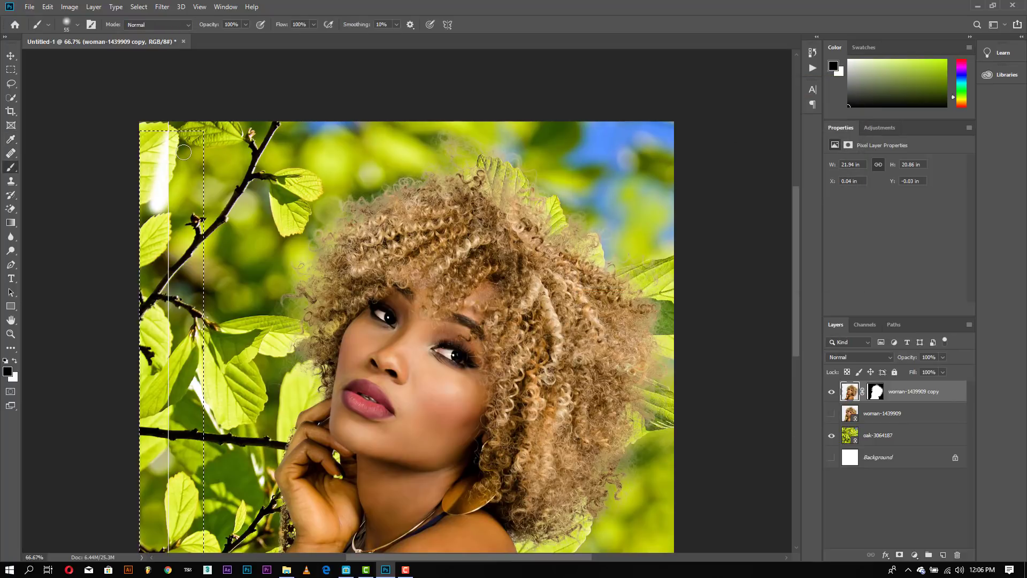
click(47, 7)
click(70, 19)
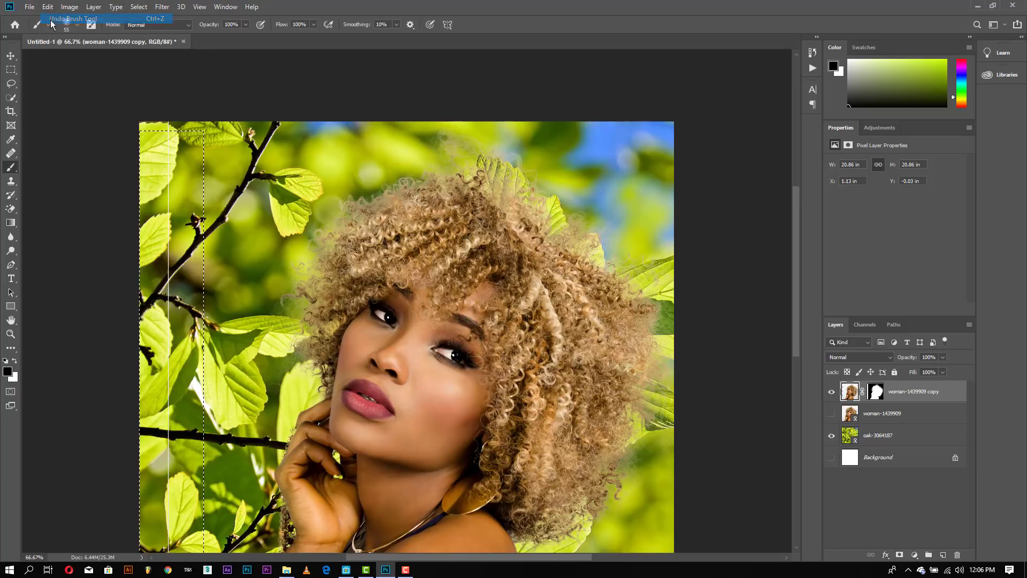
- Paint black on the woman copy's mask over the left seam line, then fit and deselect
click(877, 396)
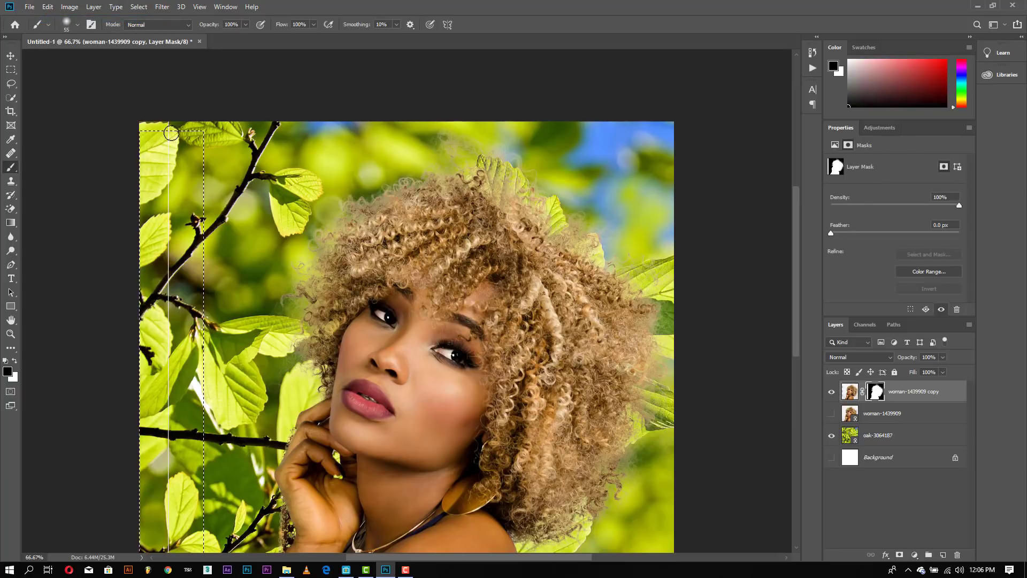
drag(169, 417, 169, 480)
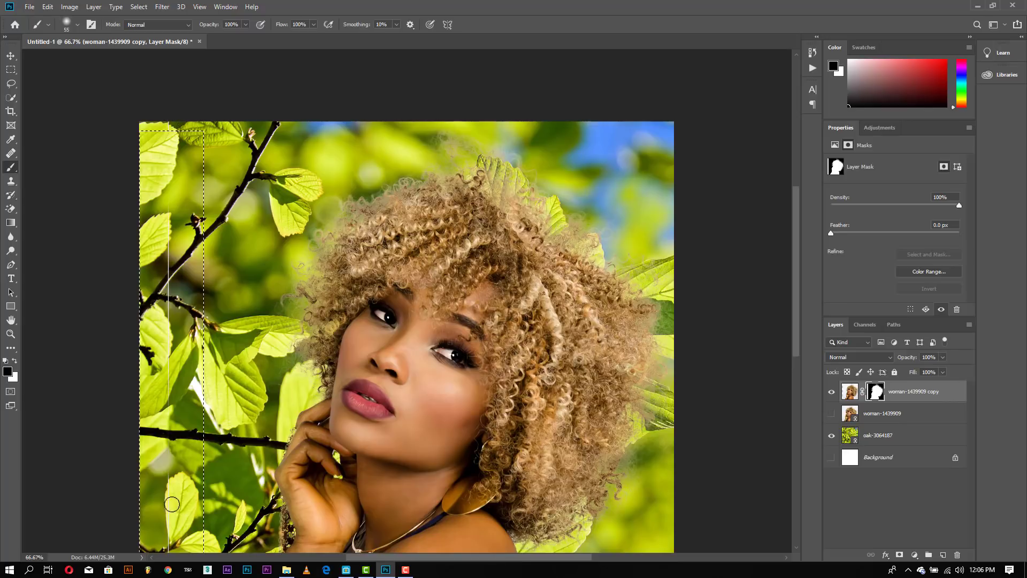
drag(169, 250, 169, 315)
click(169, 543)
key(ctrl+0)
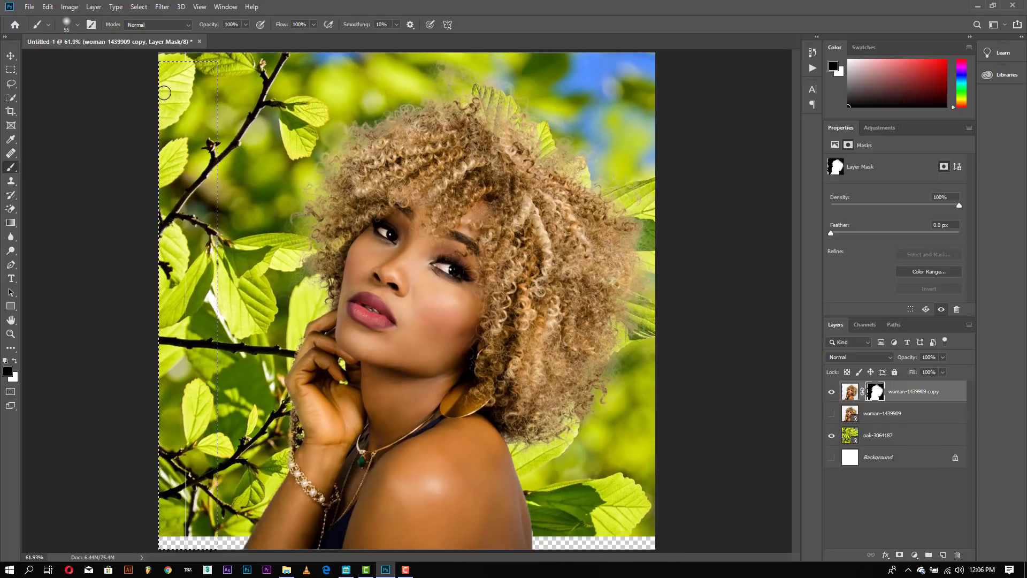
click(10, 69)
click(280, 162)
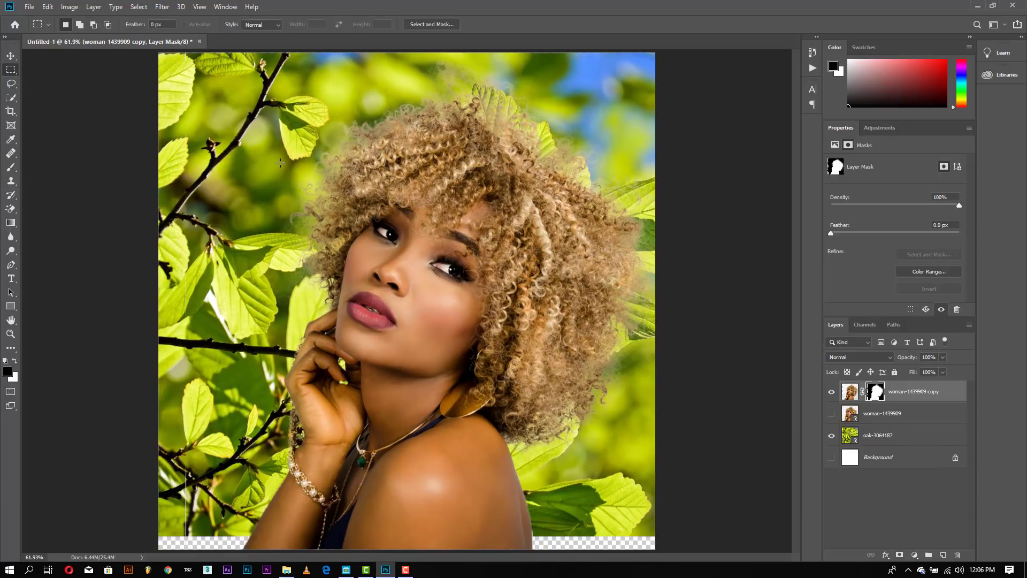
- Scale oak-3064187 proportionally to about 210% and position it to cover the bottom strip
click(891, 440)
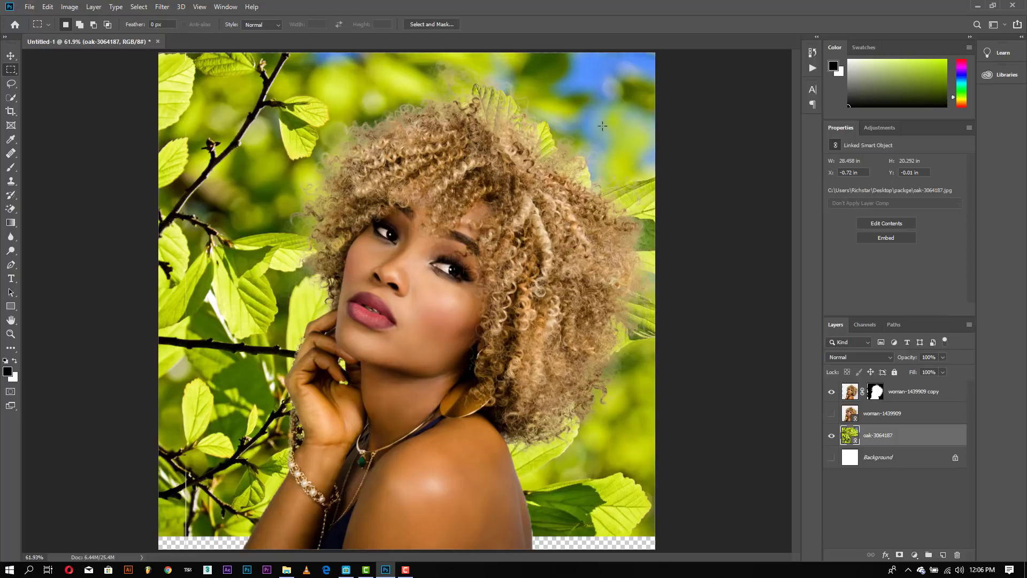
click(11, 55)
drag(208, 160, 224, 147)
click(144, 24)
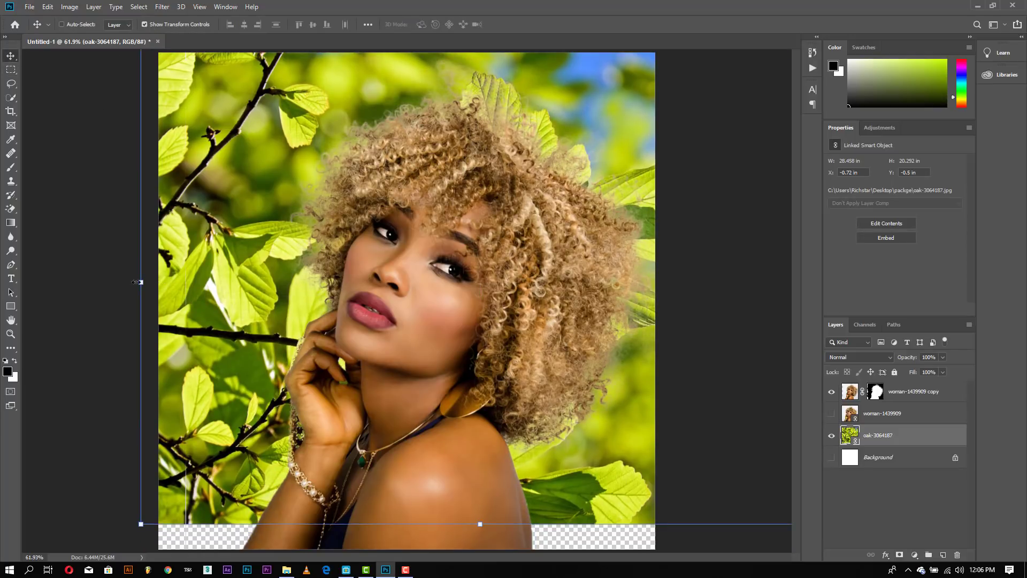
click(140, 282)
click(227, 25)
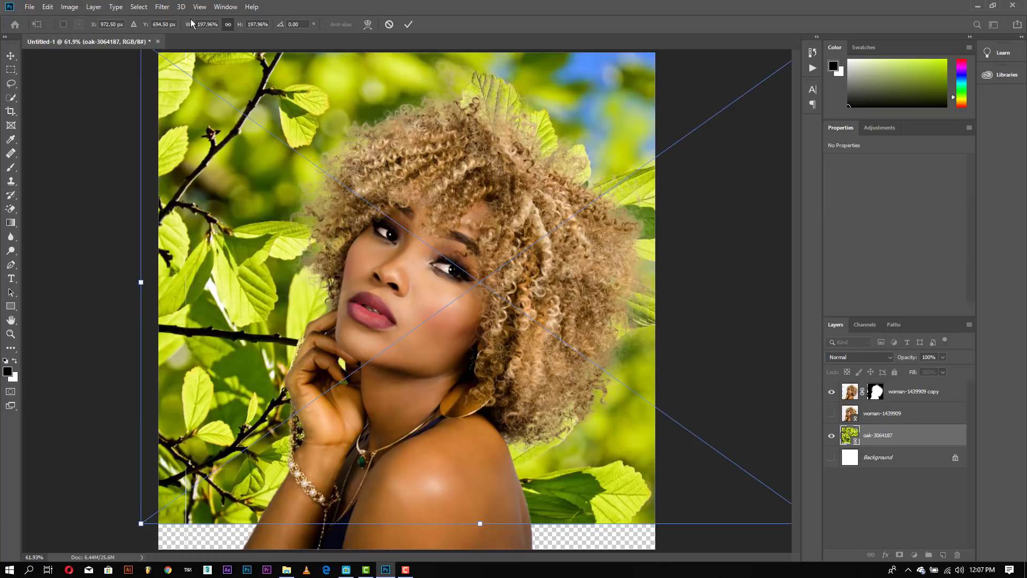
drag(190, 25, 229, 85)
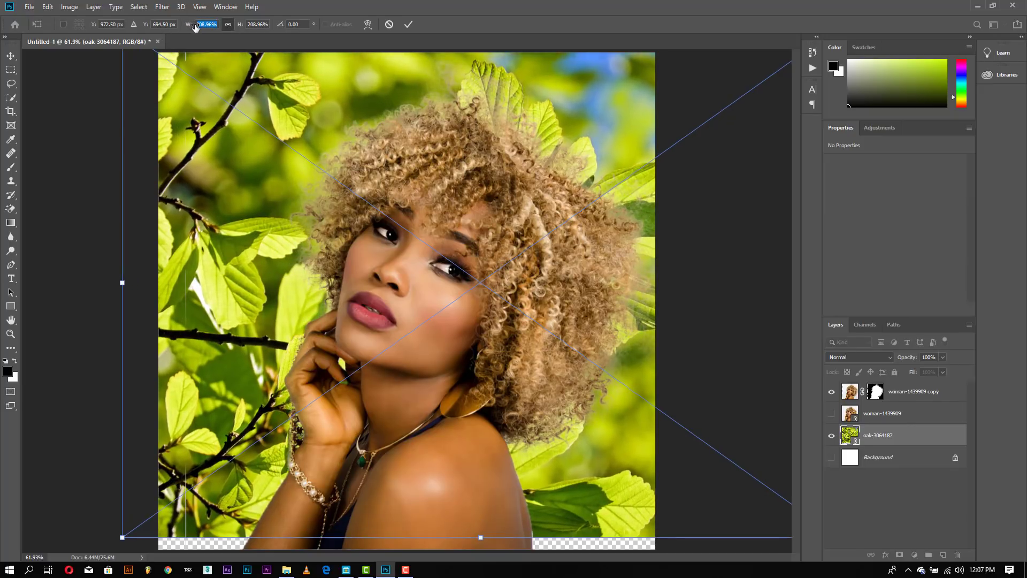
drag(264, 114, 261, 130)
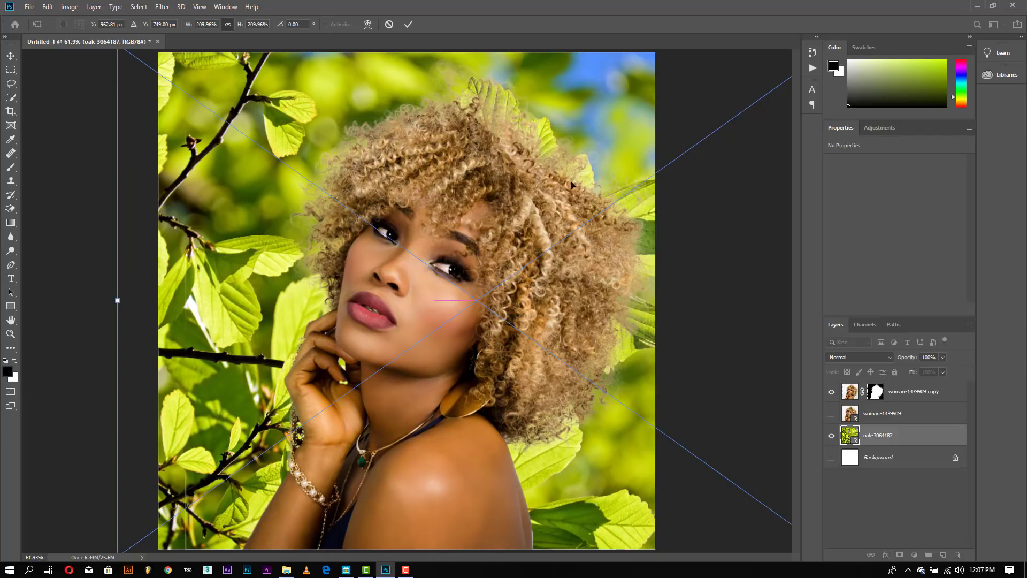
click(408, 24)
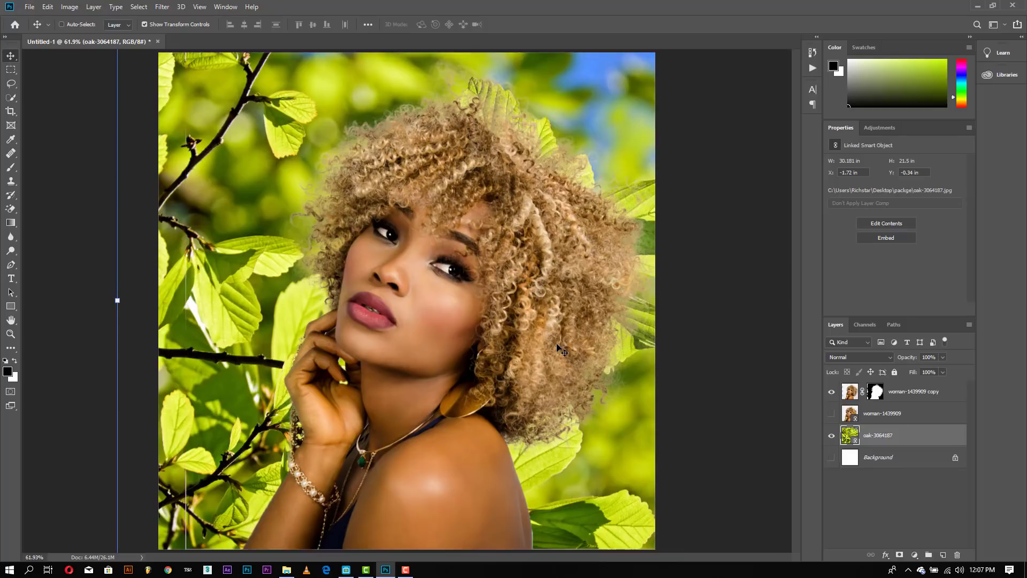
key(ctrl+minus)
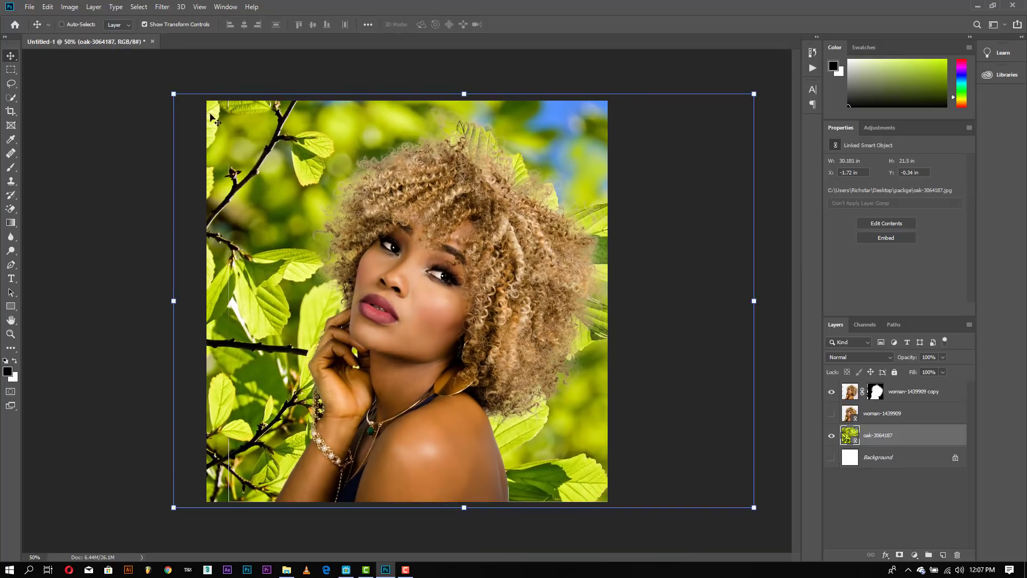
- Apply a Camera Raw Filter to the leaves with Temperature set to -8
click(145, 25)
click(162, 7)
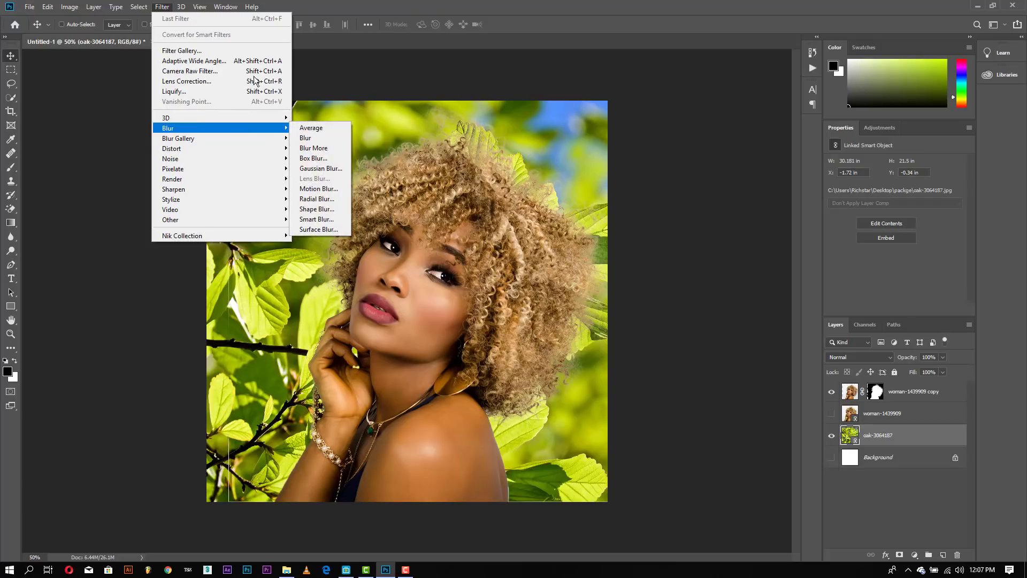
click(204, 71)
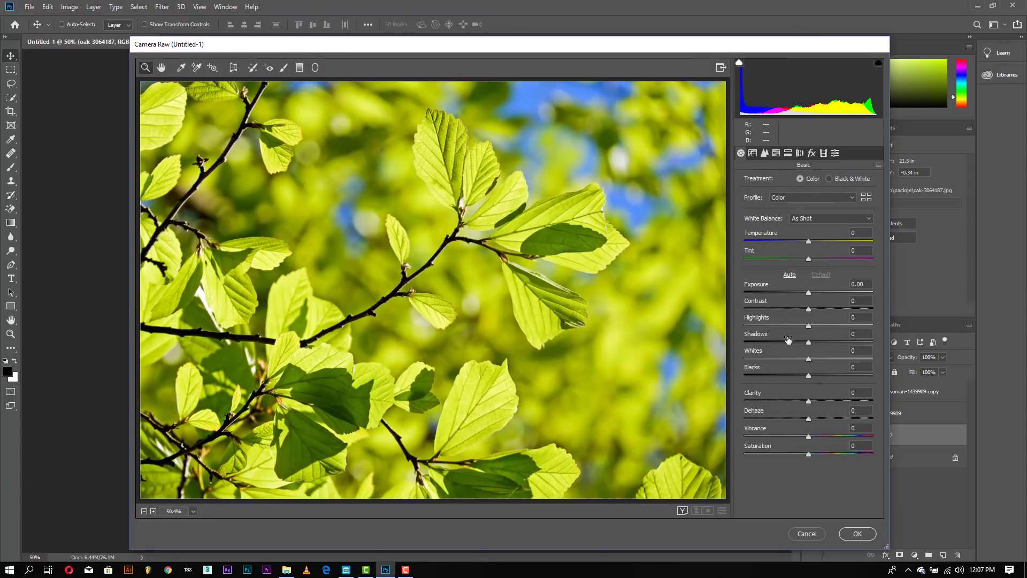
drag(808, 241, 804, 241)
- In HSL, set Greens hue to +42 and saturation to -20, then apply the grade
click(777, 154)
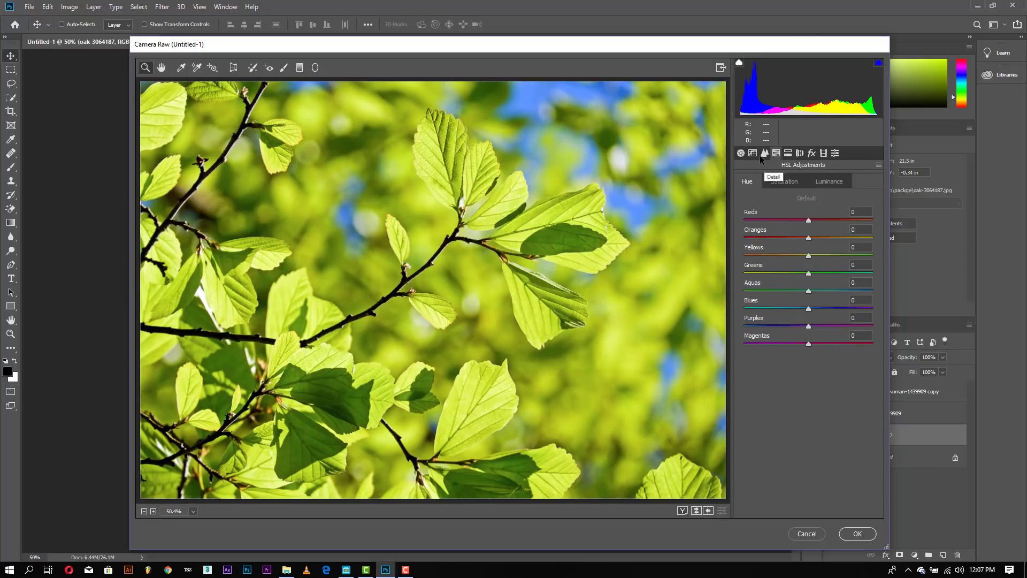
click(764, 154)
click(774, 155)
drag(808, 272, 825, 273)
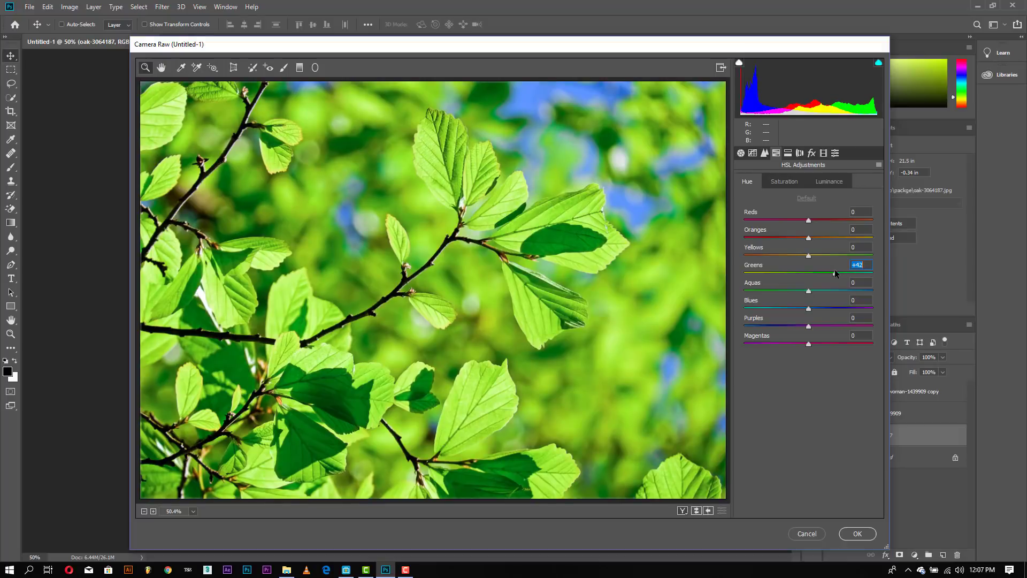
click(782, 184)
mouse_move(809, 273)
mouse_down()
mouse_move(829, 269)
mouse_move(787, 268)
mouse_move(796, 274)
mouse_up()
click(827, 181)
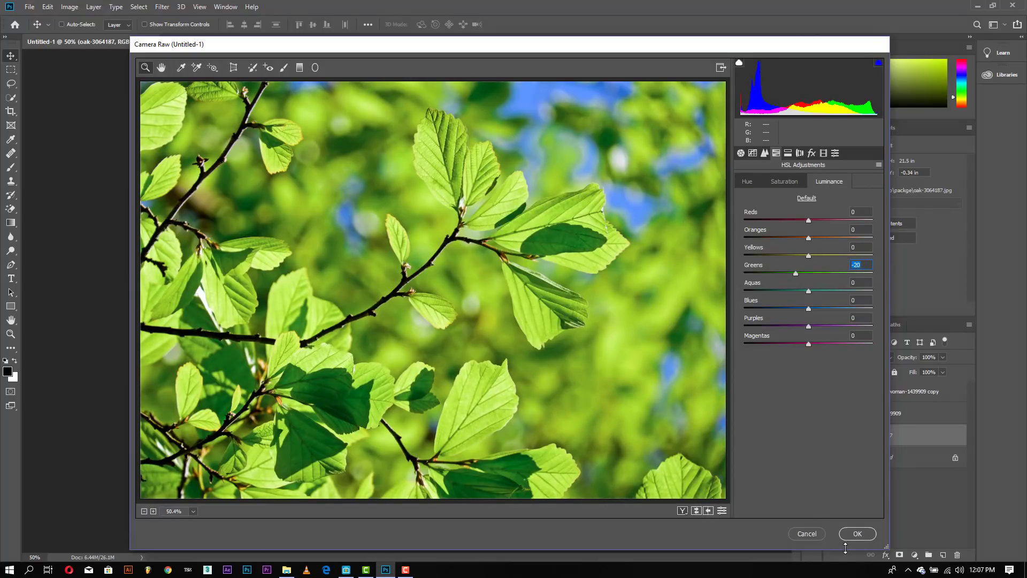
click(857, 533)
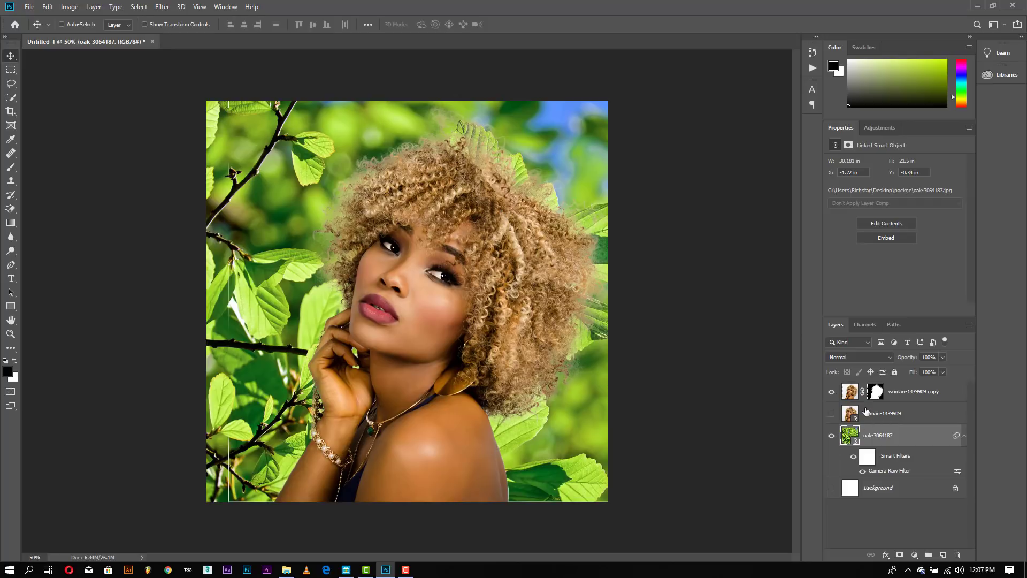
- Apply a 10-pixel Gaussian Blur to the oak leaf background
click(162, 6)
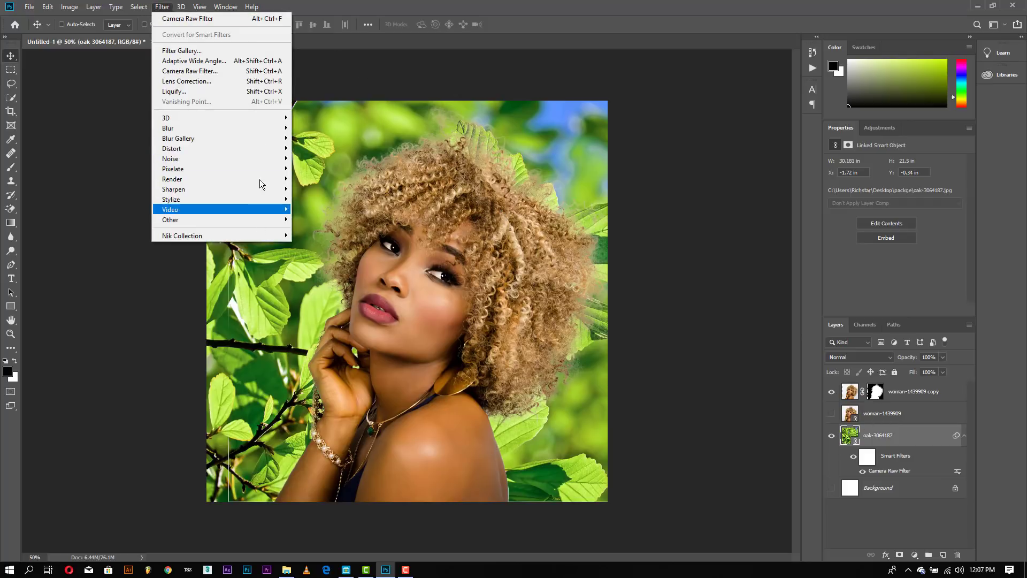
mouse_move(266, 130)
click(328, 168)
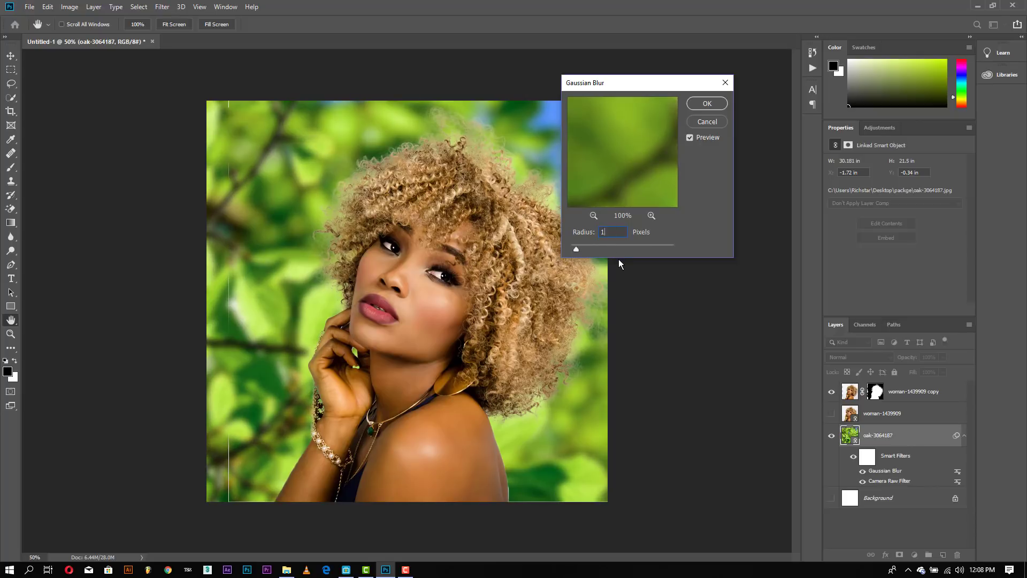
text(10)
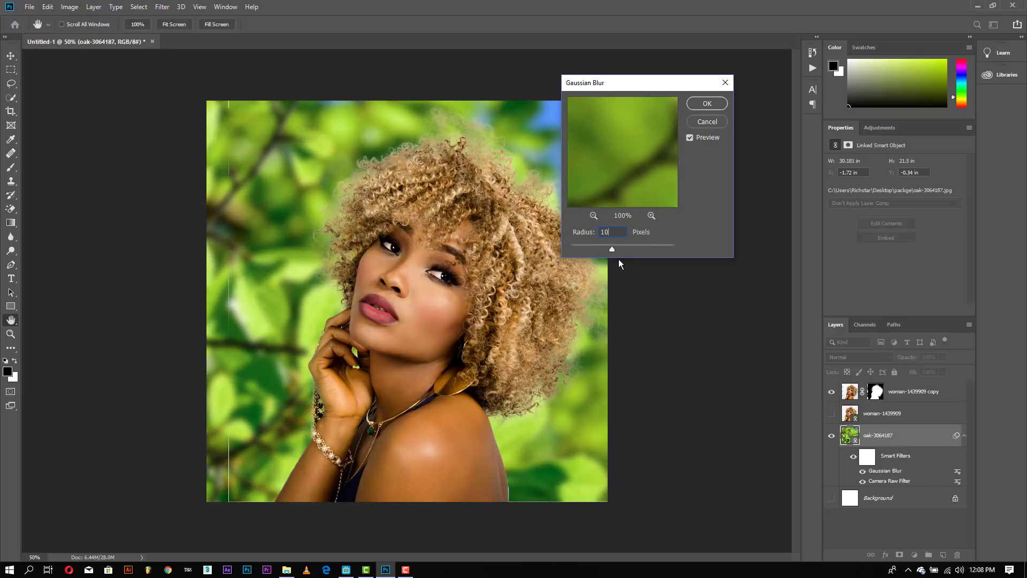
click(707, 100)
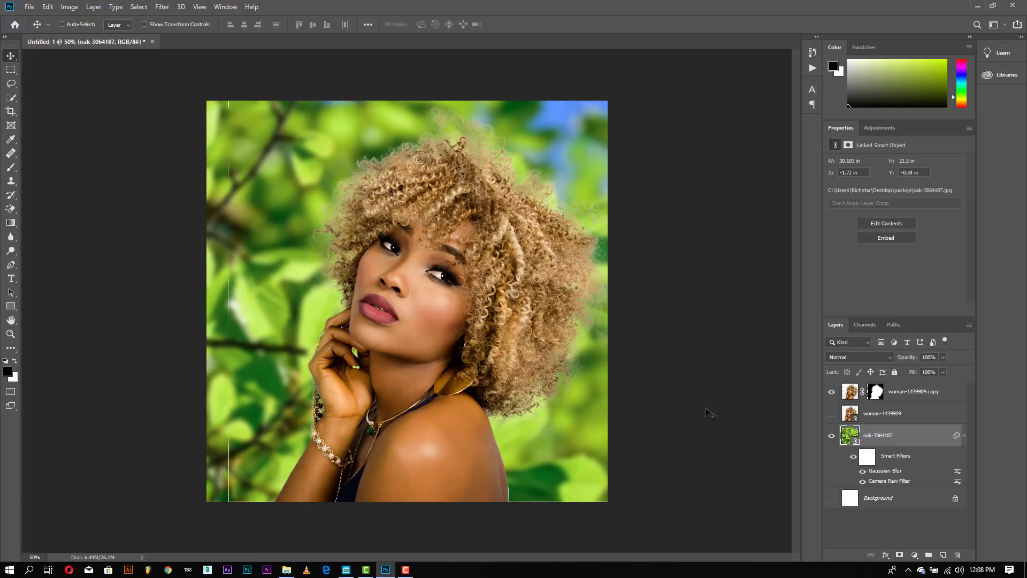
- Collapse the oak Smart Filters, then place the hanging-leaves image linked at about 148%
click(964, 435)
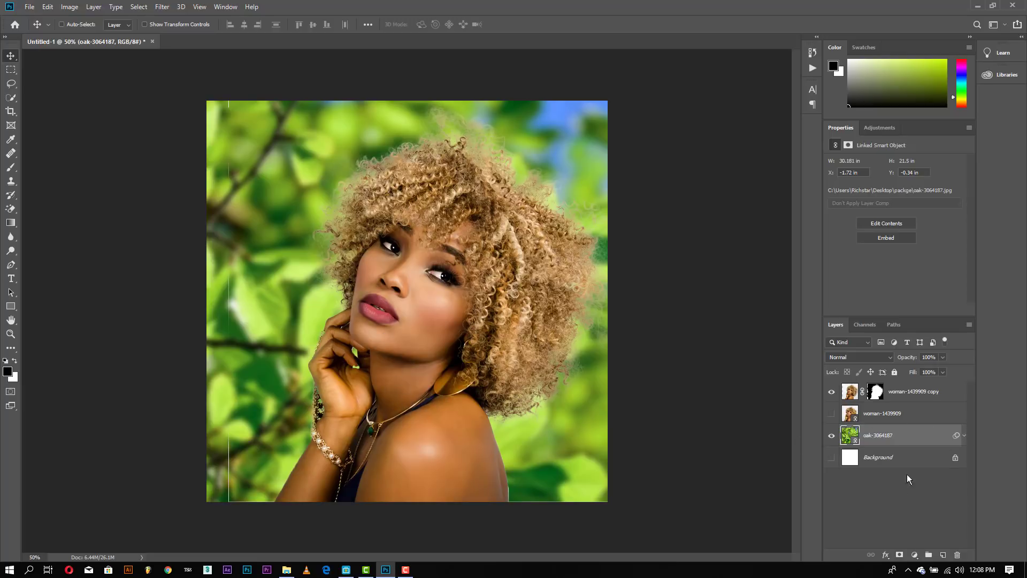
click(898, 483)
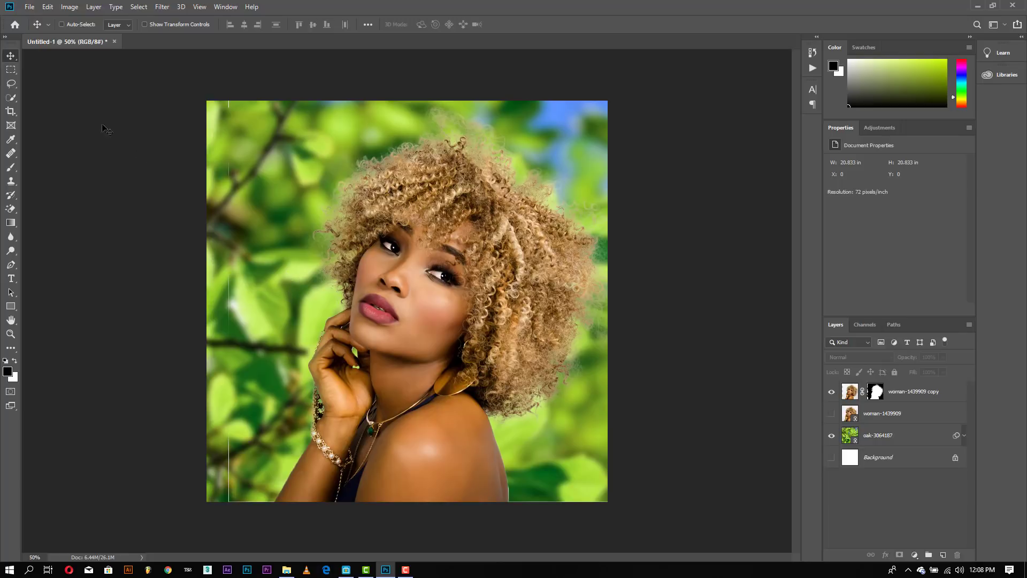
click(30, 7)
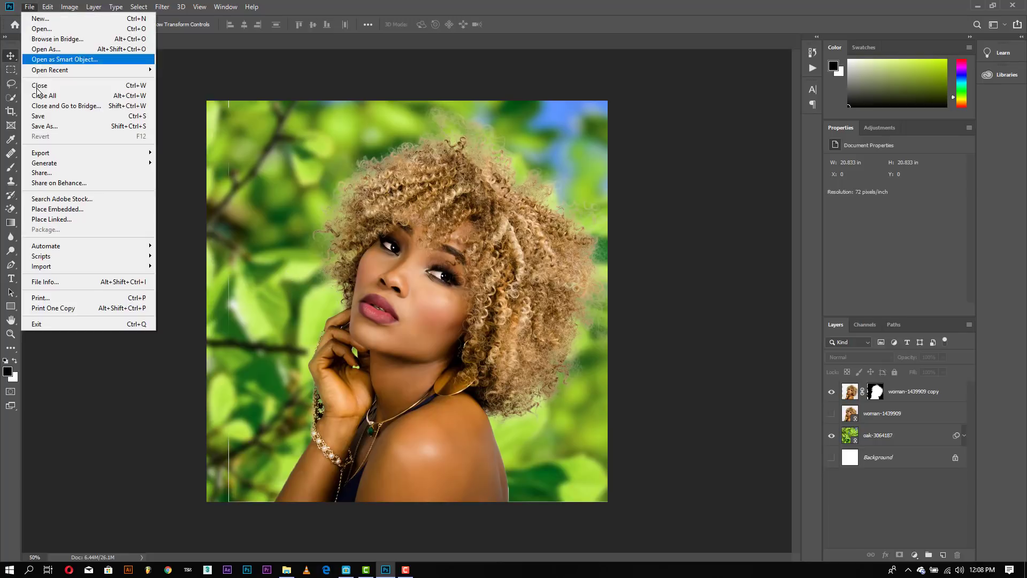
click(52, 217)
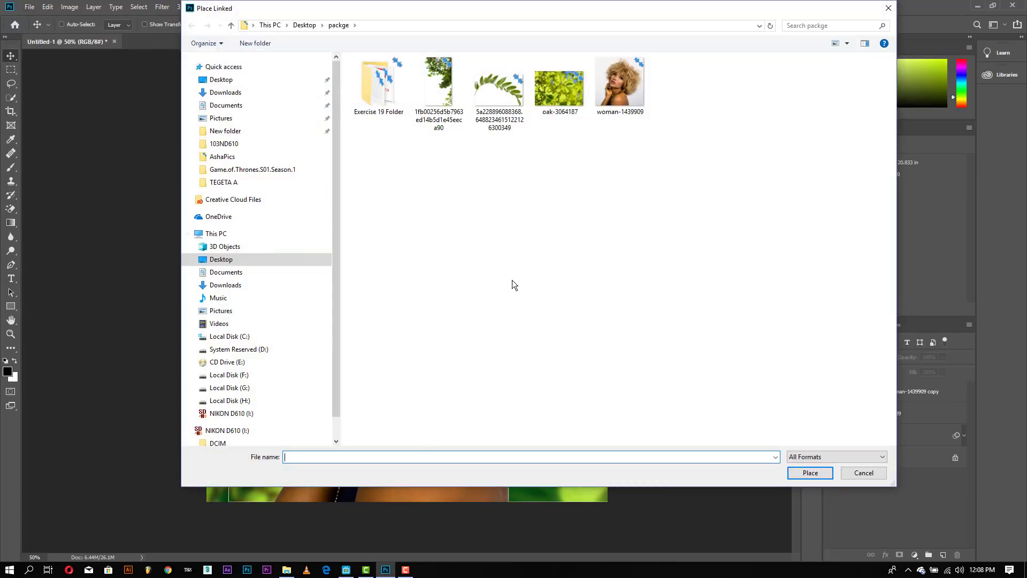
double_click(445, 77)
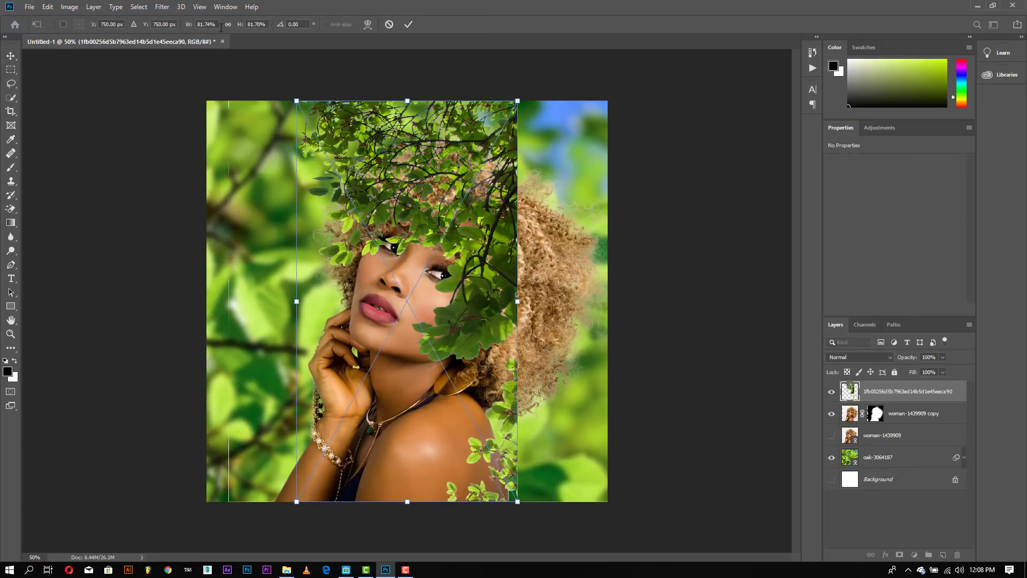
drag(192, 25, 314, 44)
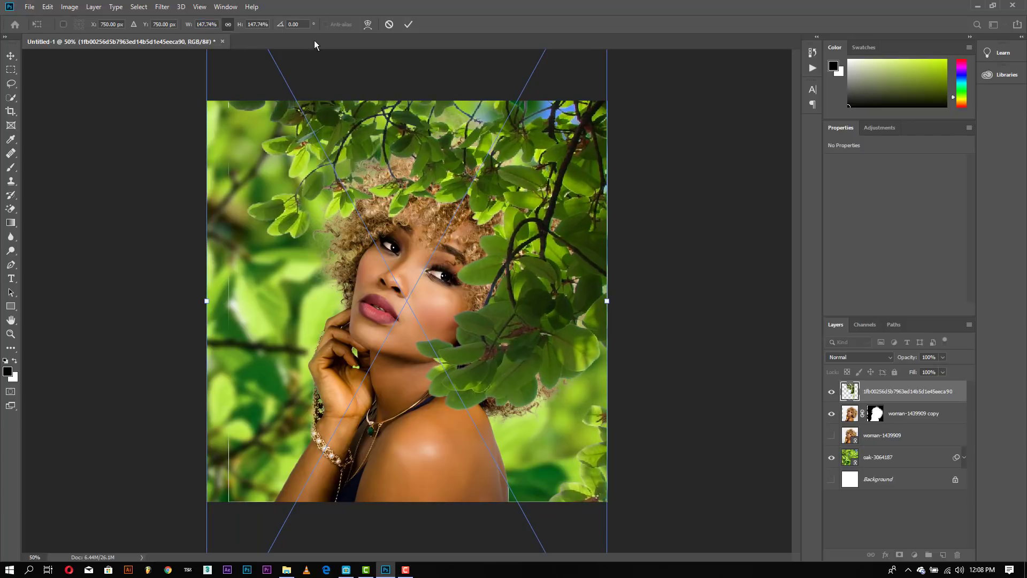
click(409, 24)
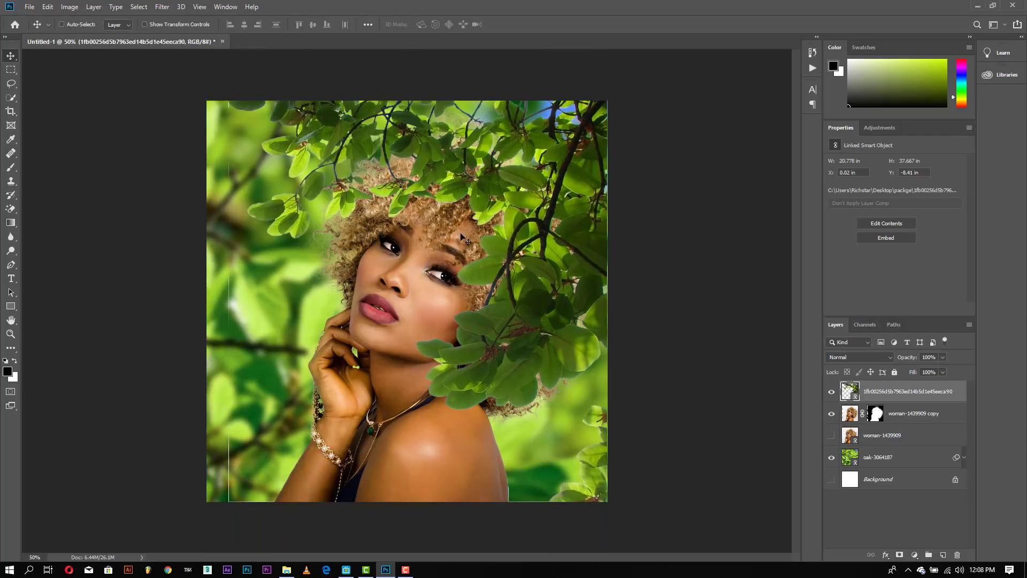
- Flip the hanging-leaves layer horizontally and drag it up-left into the top-left corner
click(71, 7)
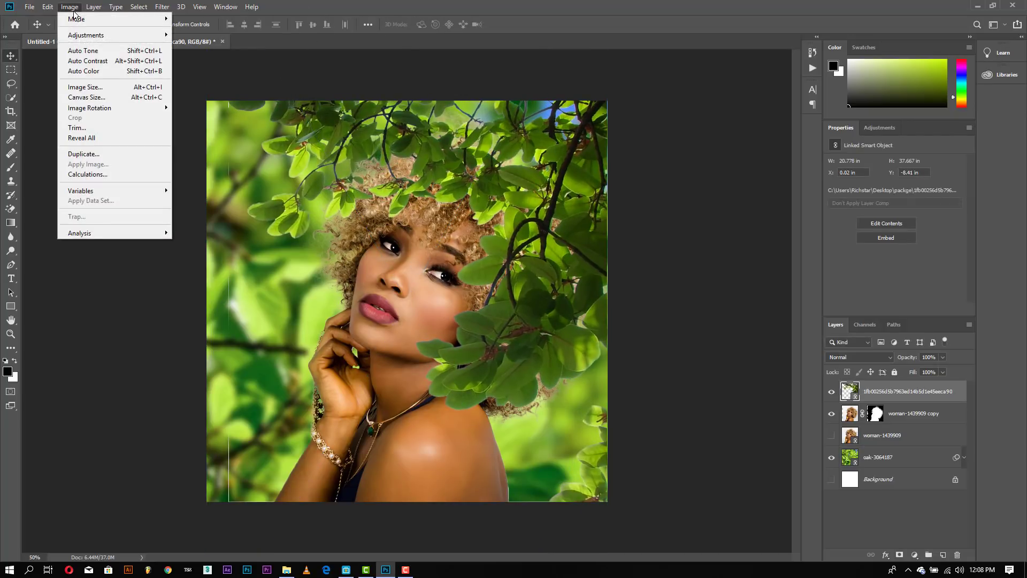
mouse_move(99, 254)
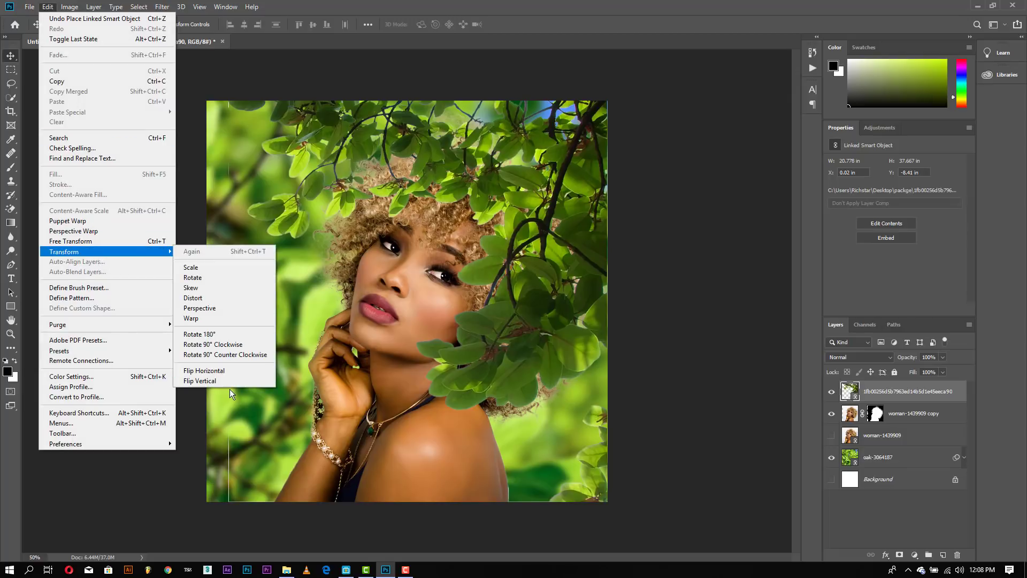
click(232, 373)
drag(343, 193, 253, 137)
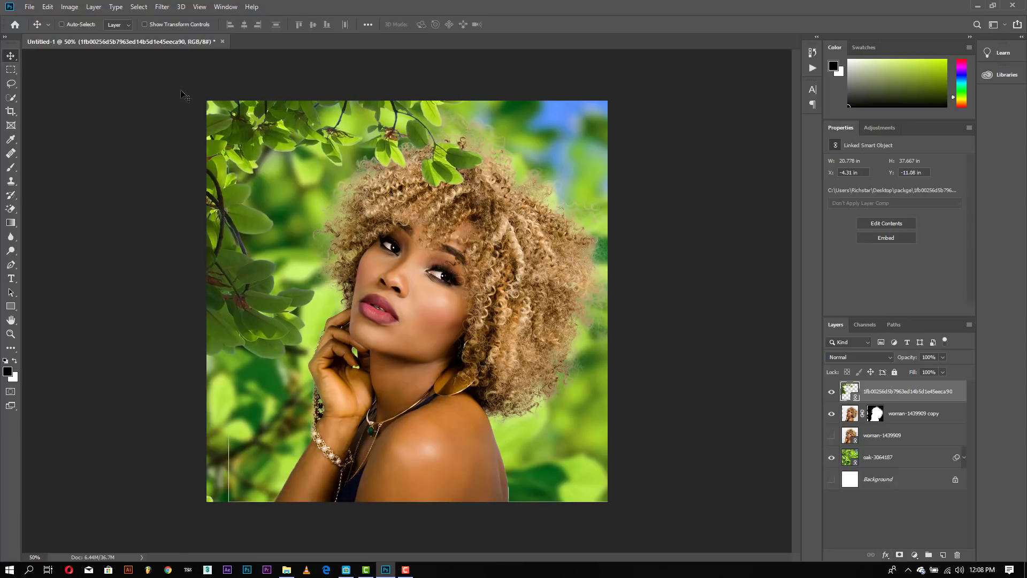
- Soften the top-left leaves layer with a 4-pixel Gaussian Blur
click(156, 8)
mouse_move(207, 130)
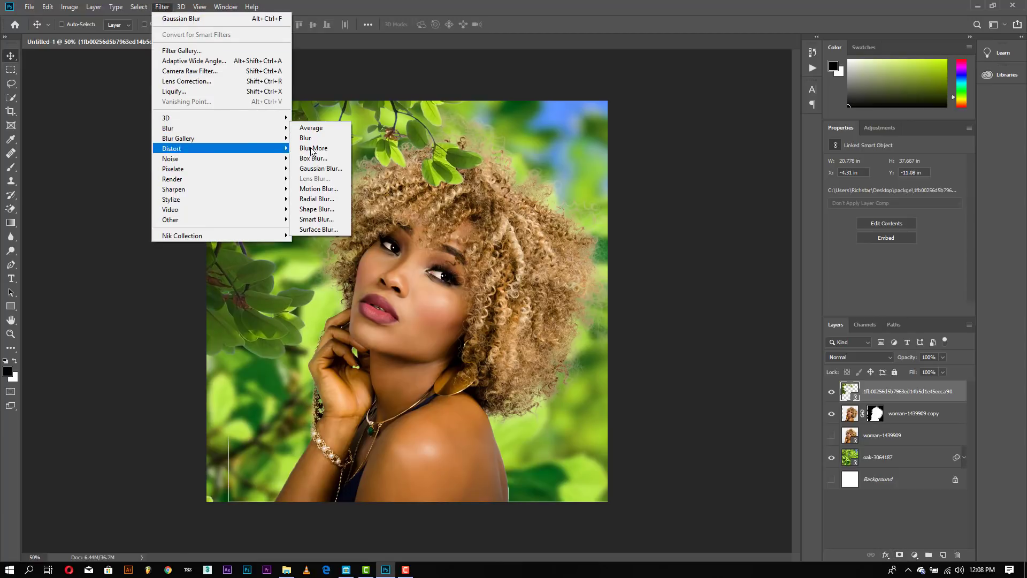
click(320, 168)
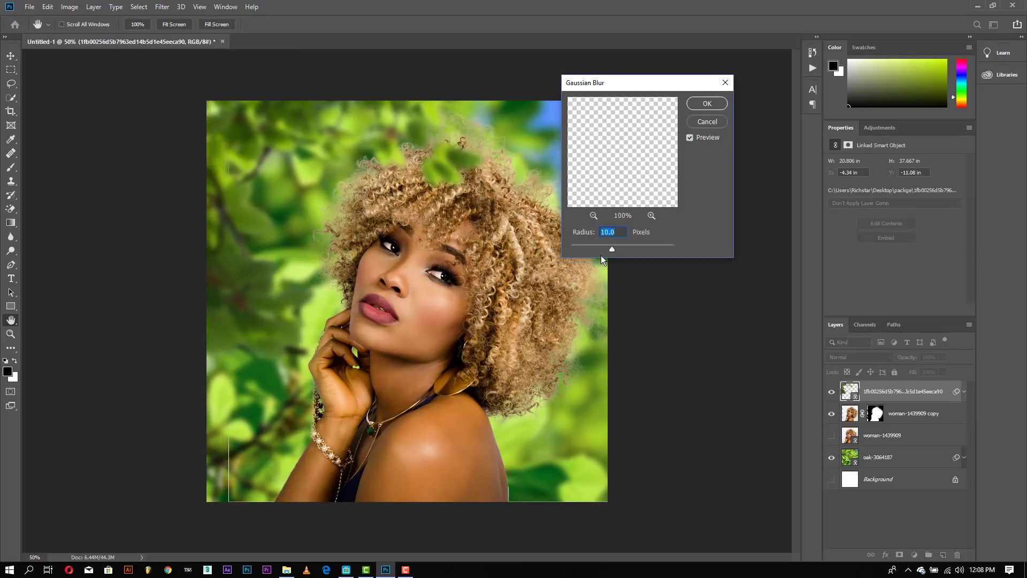
text(5)
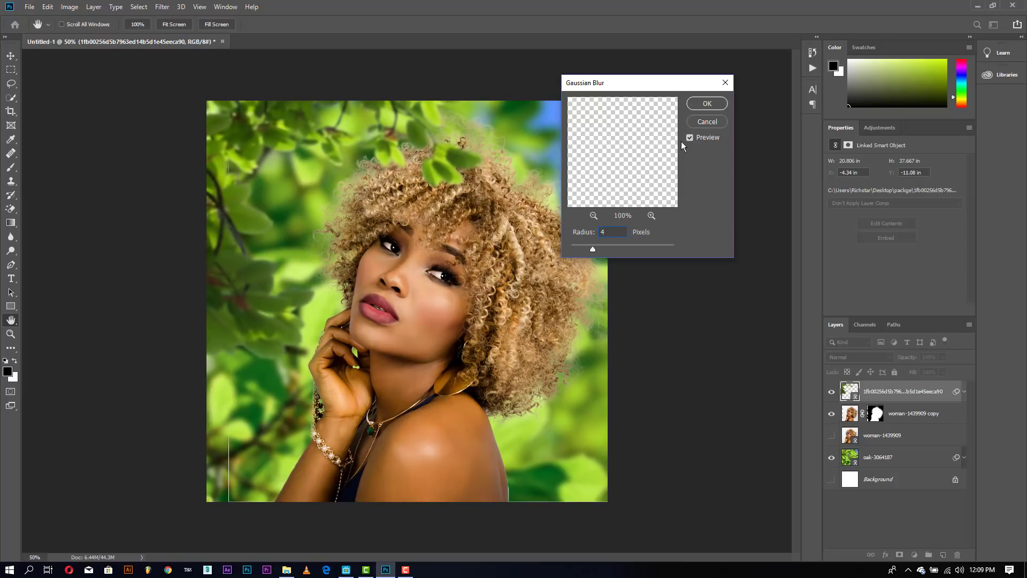
click(703, 109)
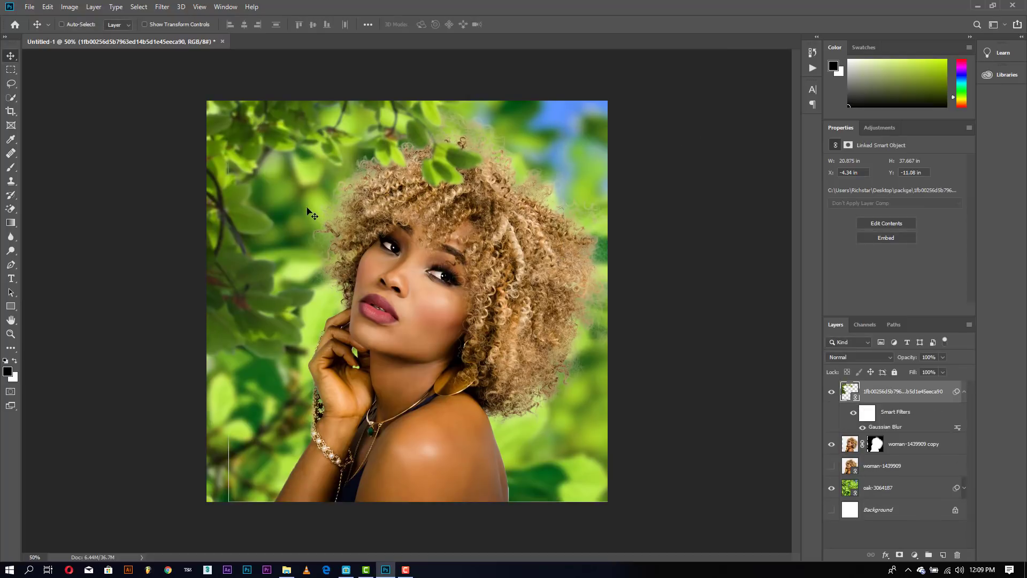
- Place the fern sprig image as a linked layer, enlarged proportionally about 418%
click(874, 537)
click(26, 10)
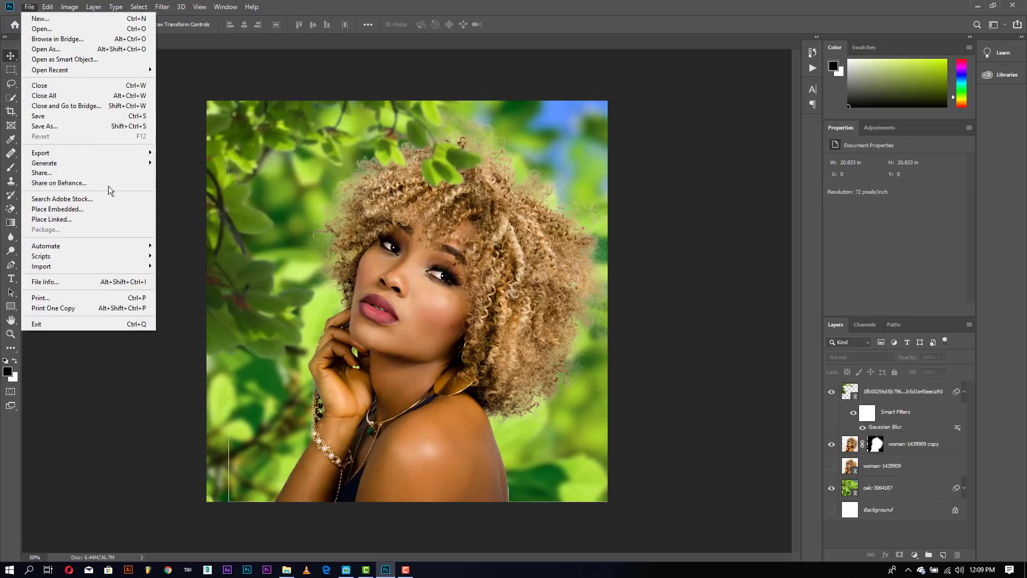
click(110, 224)
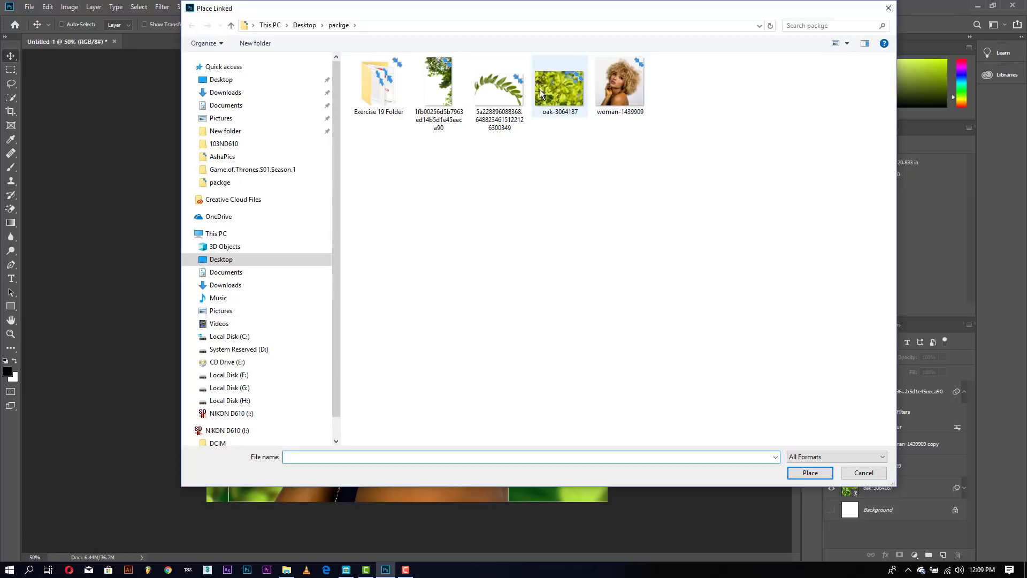
click(538, 89)
click(504, 92)
double_click(503, 91)
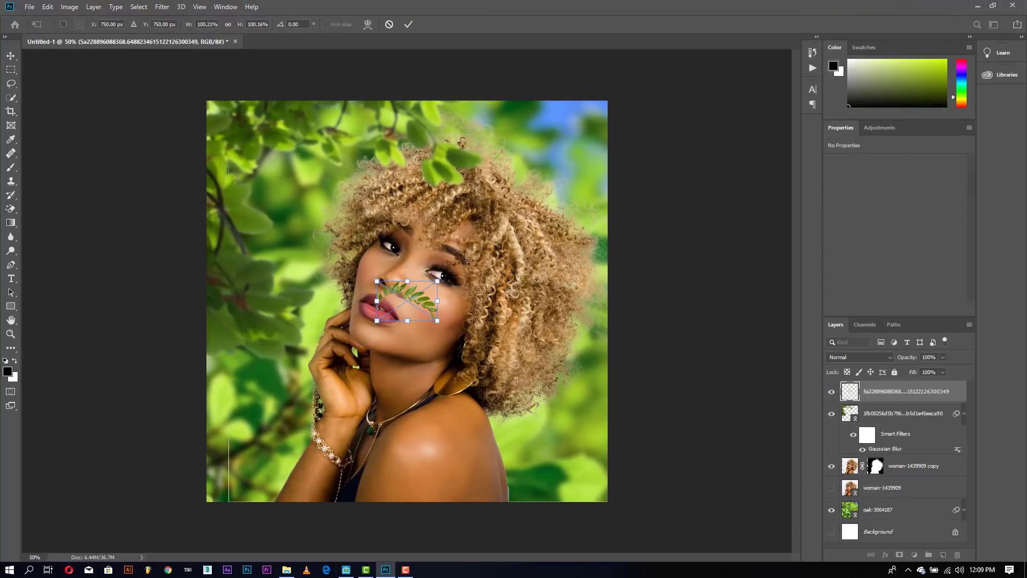
click(229, 25)
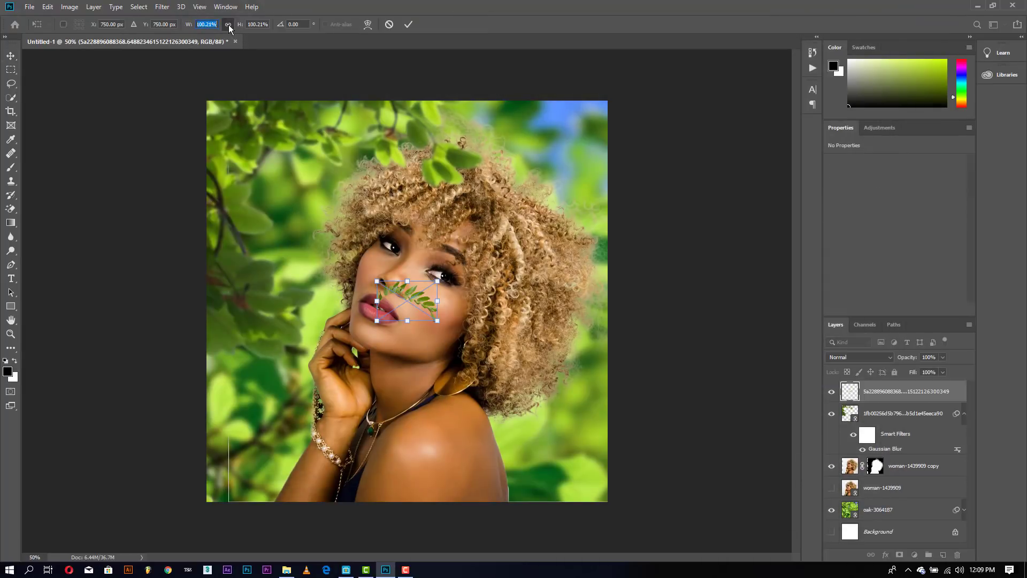
drag(186, 28, 357, 54)
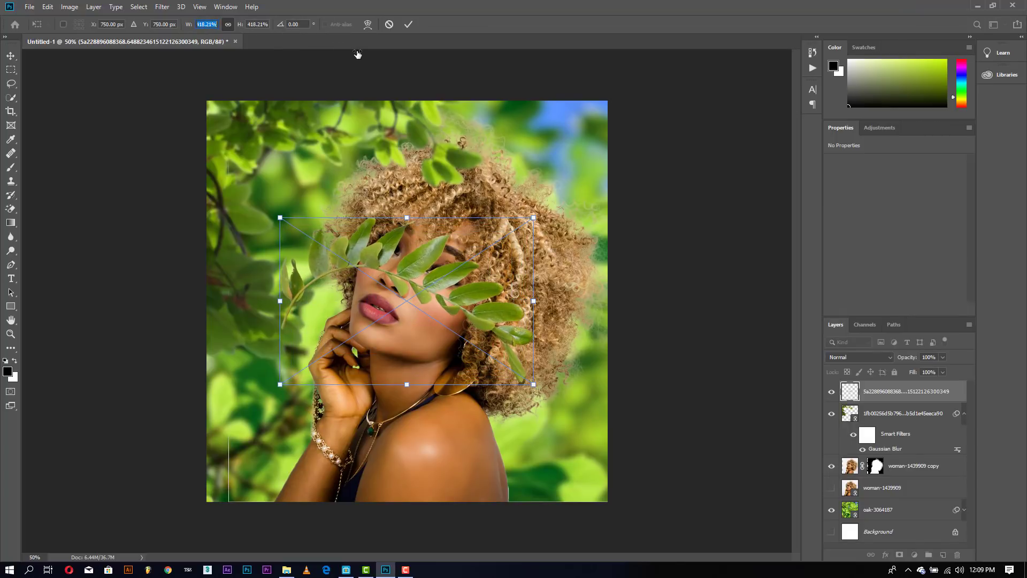
click(410, 24)
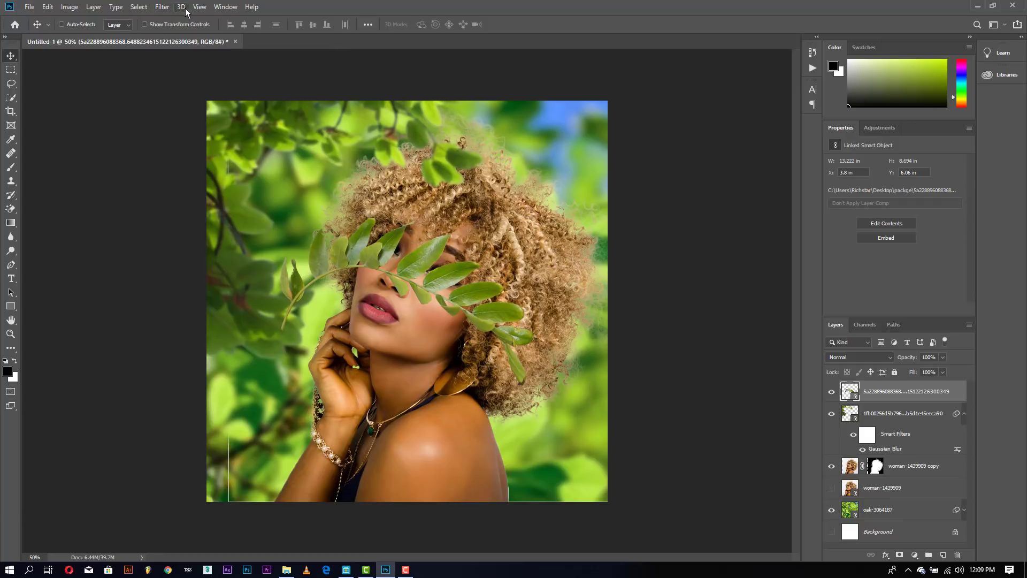
- Flip the fern sprig horizontally and move it down onto her shoulder
click(70, 7)
mouse_move(48, 7)
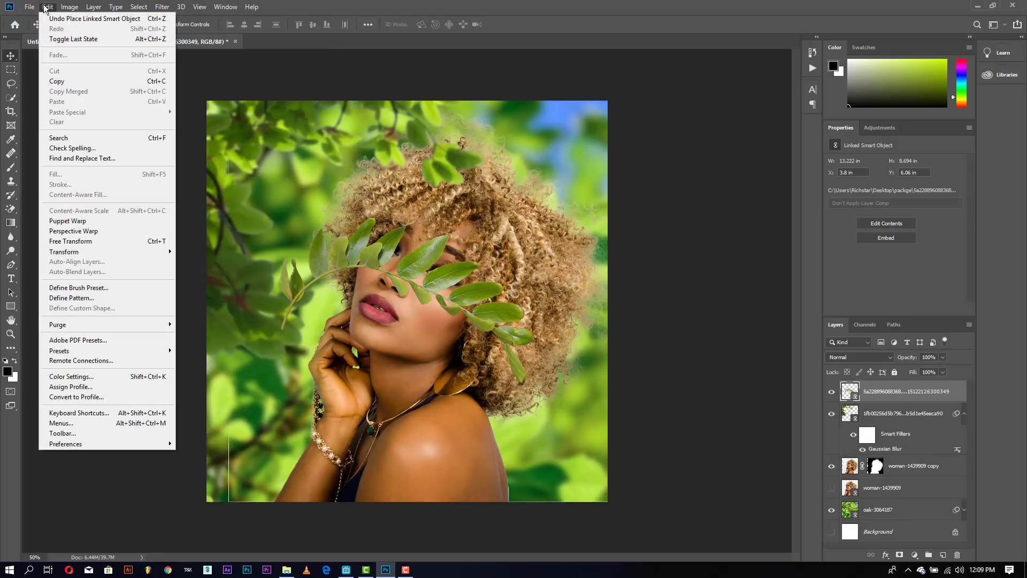
mouse_move(133, 255)
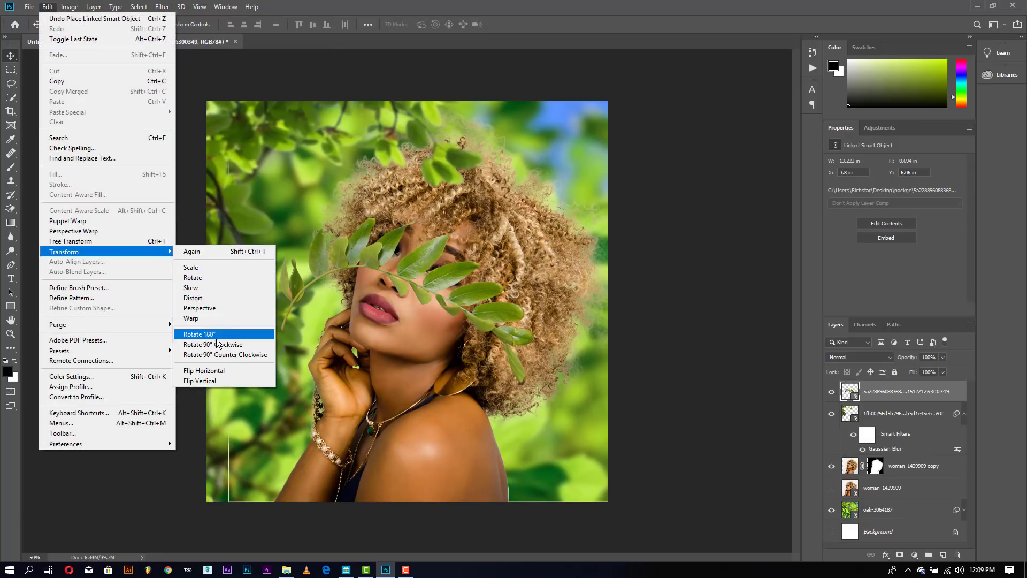
click(220, 370)
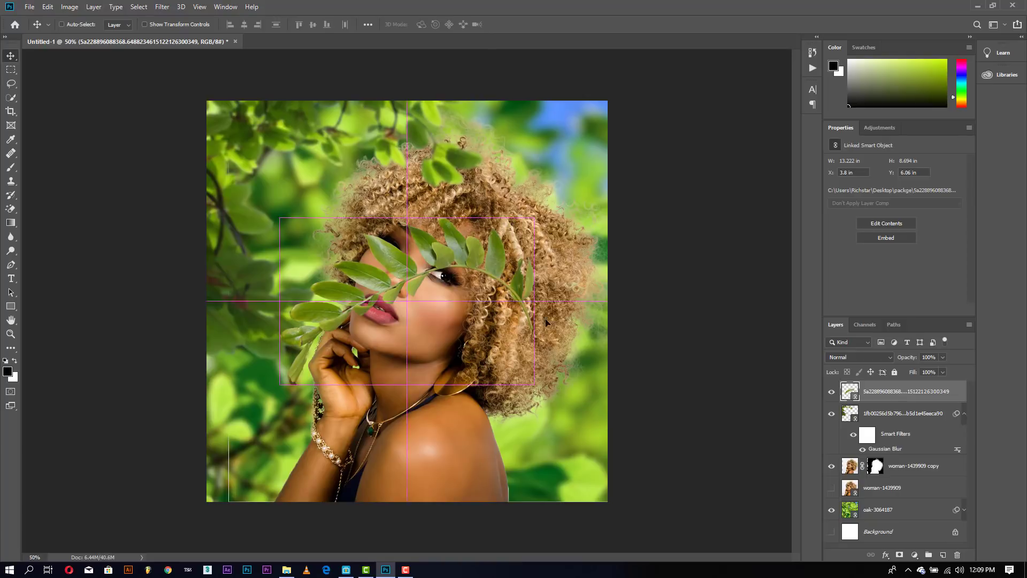
drag(514, 266, 586, 444)
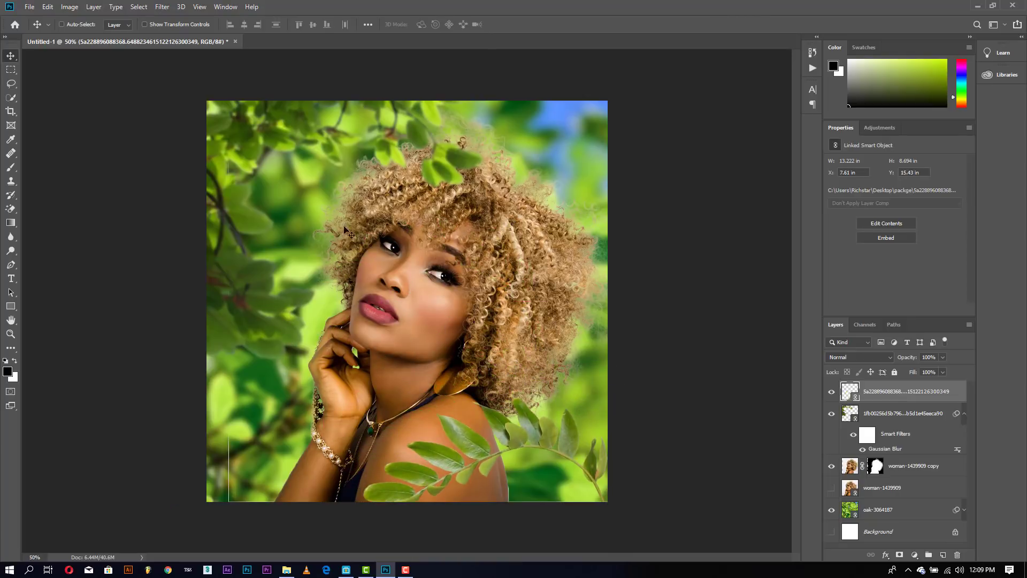
- Rotate the fern sprig about 30 degrees, nudge it right and up, and commit
click(145, 25)
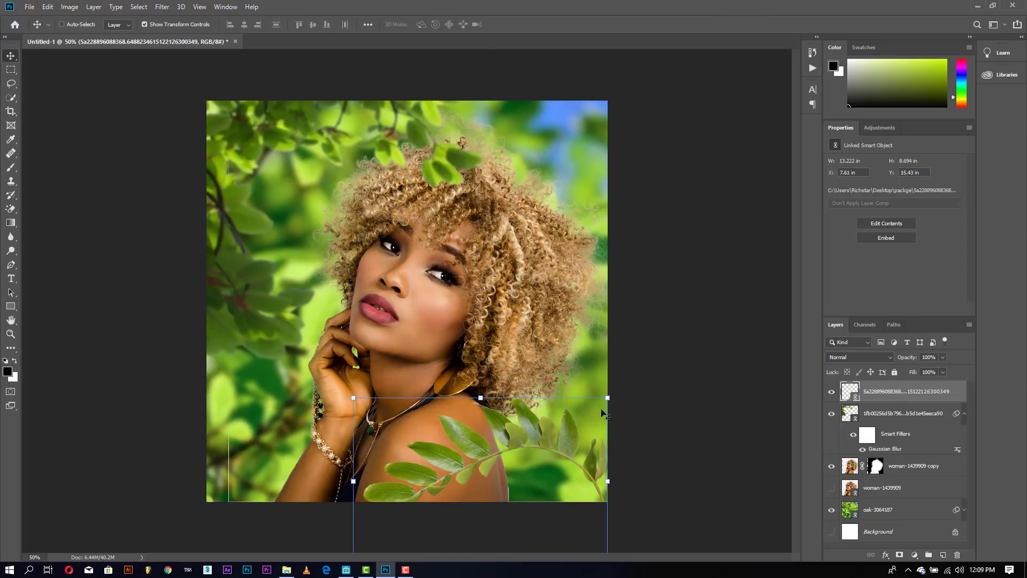
drag(618, 393, 679, 503)
drag(587, 487, 602, 482)
click(408, 24)
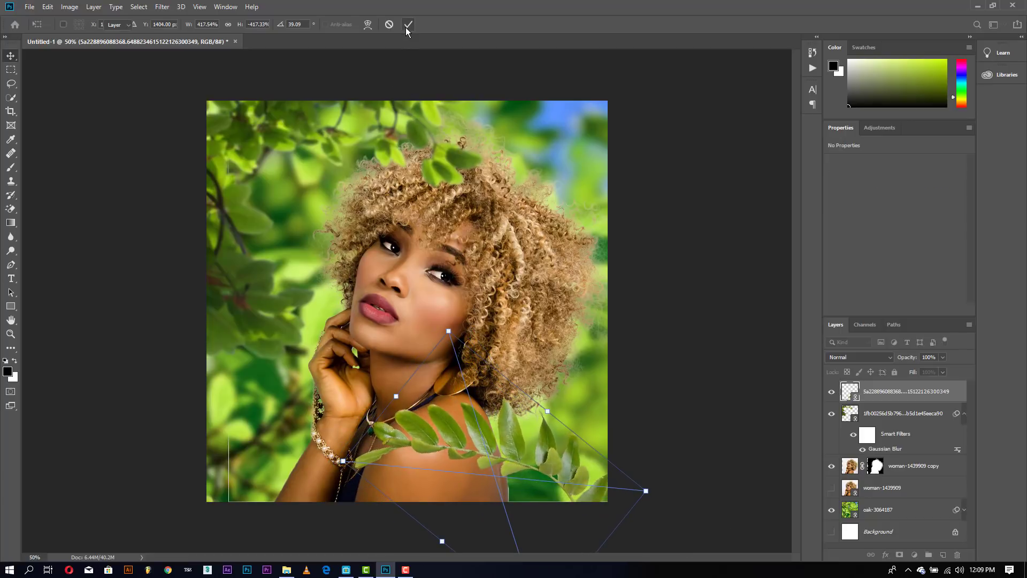
- Reapply the 4-pixel Gaussian Blur to the fern, collapse both filter lists, and select the second leaf layer
click(159, 7)
click(175, 18)
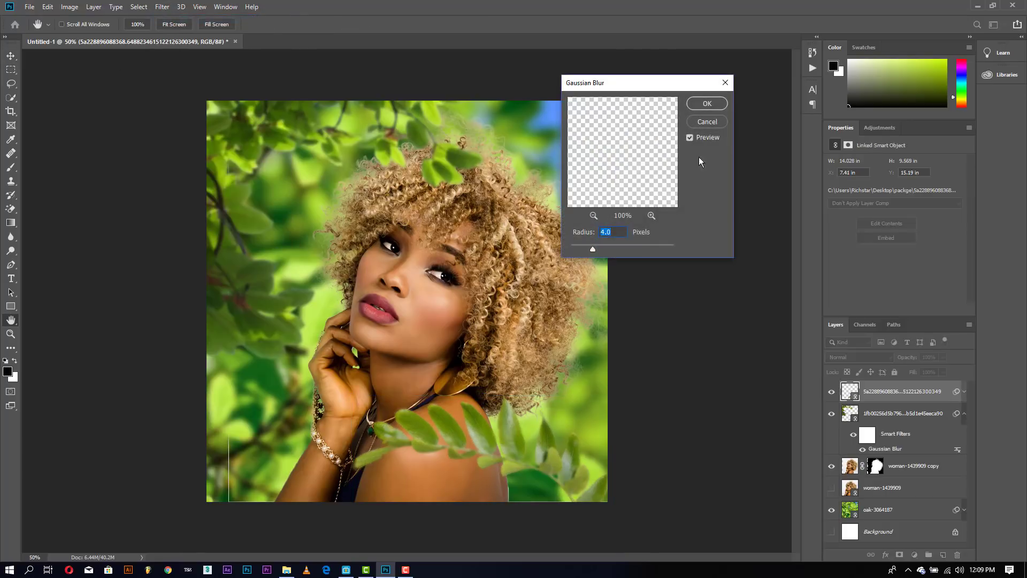
click(707, 104)
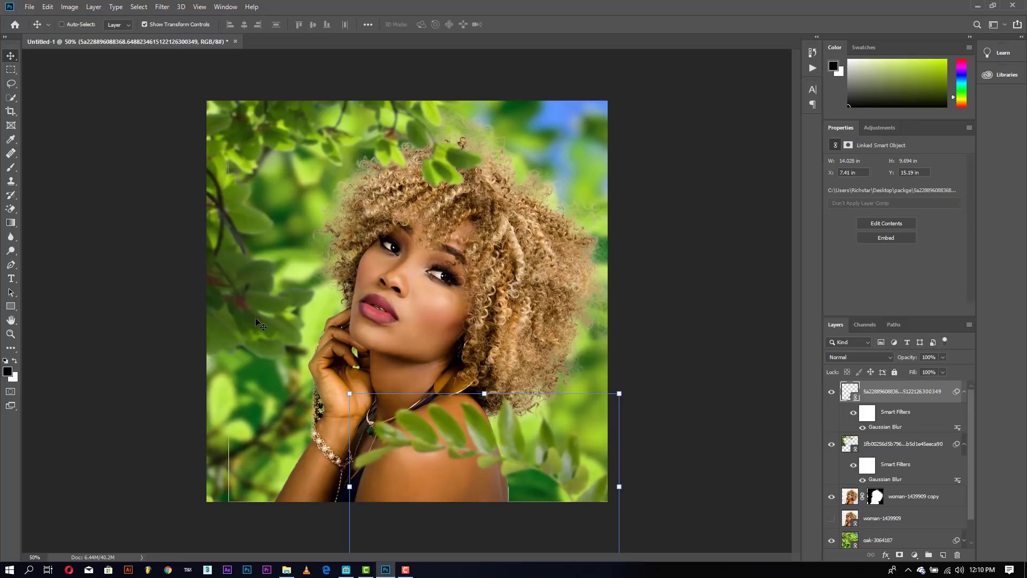
click(963, 394)
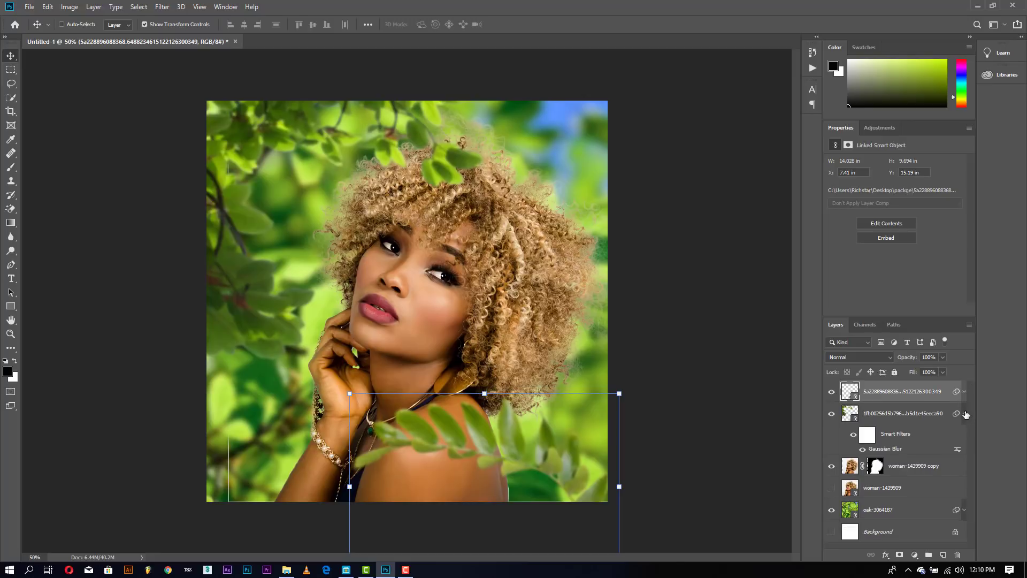
click(964, 414)
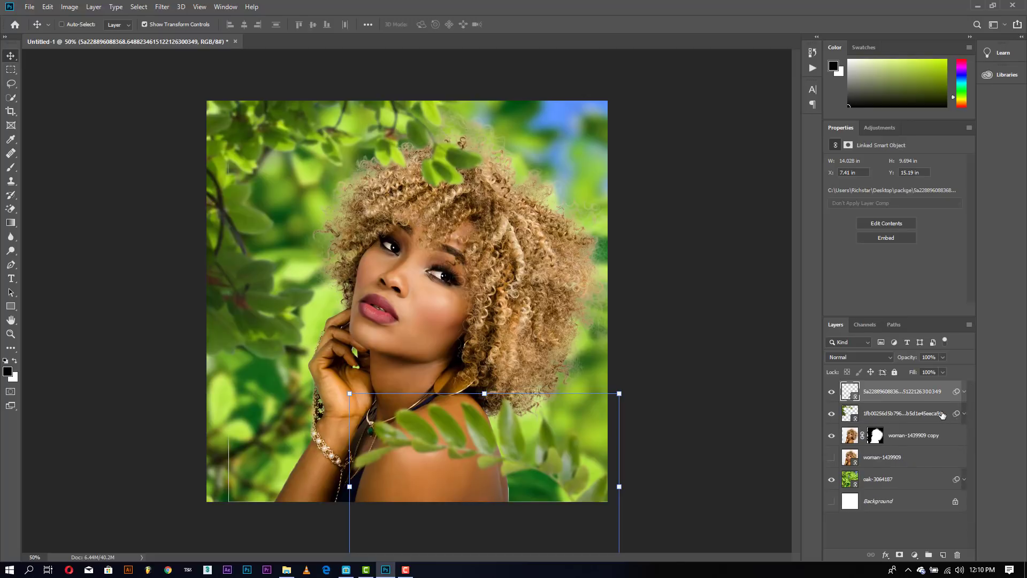
click(870, 419)
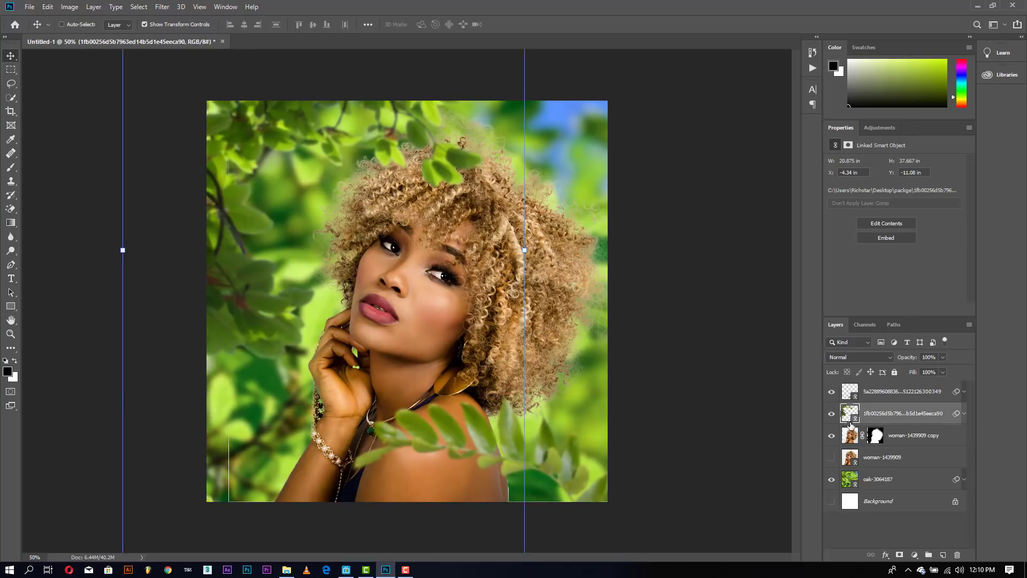
- Add a dark green Multiply Color Overlay at 40% opacity to the selected leaf layer
click(886, 555)
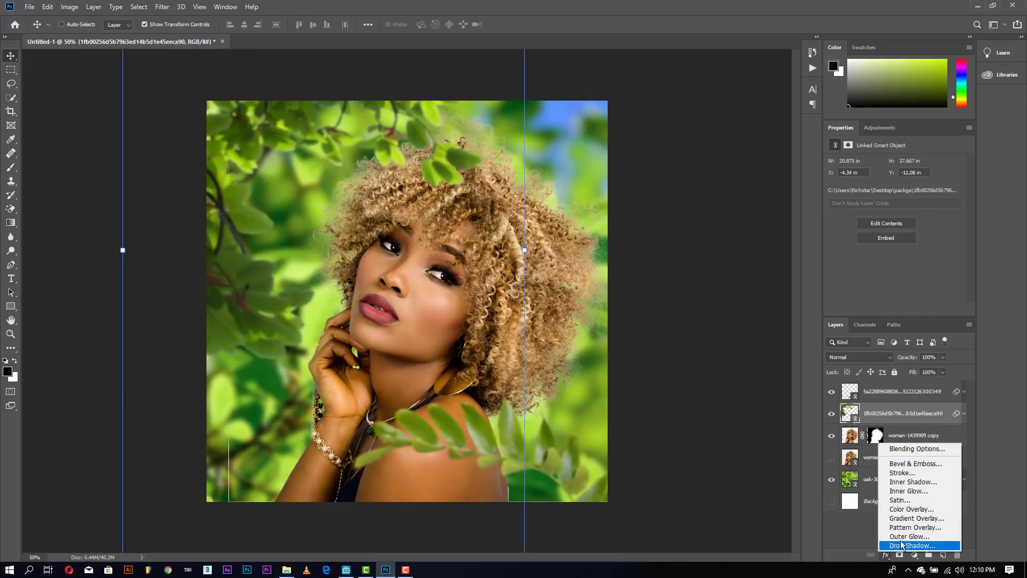
click(913, 510)
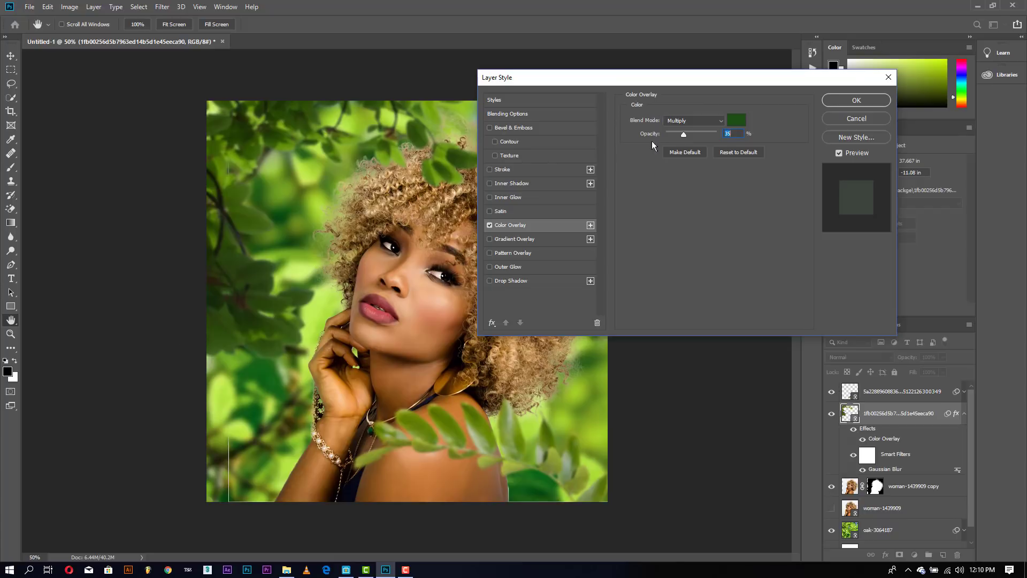
click(686, 122)
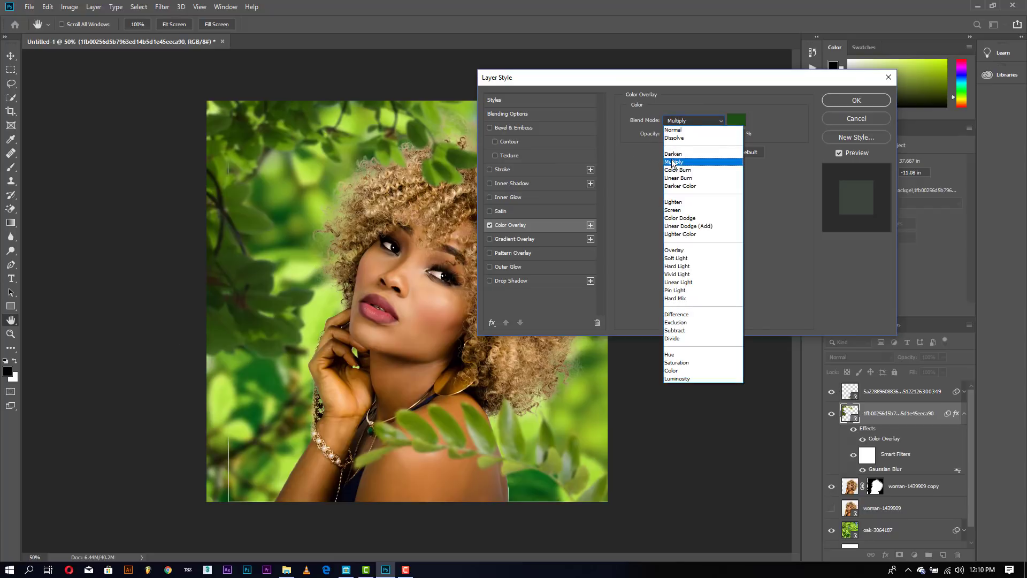
click(674, 161)
drag(686, 132, 692, 132)
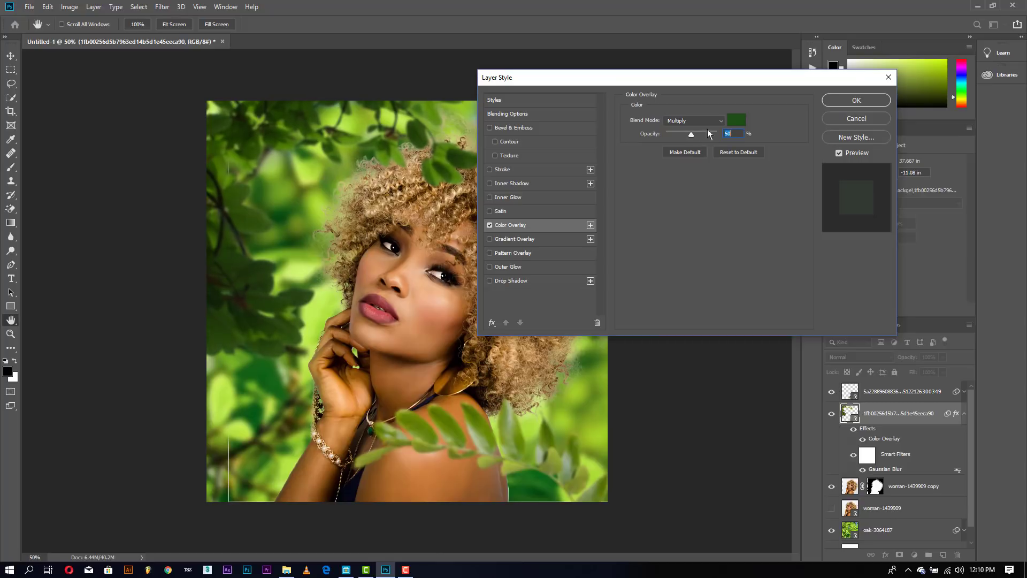
text(40)
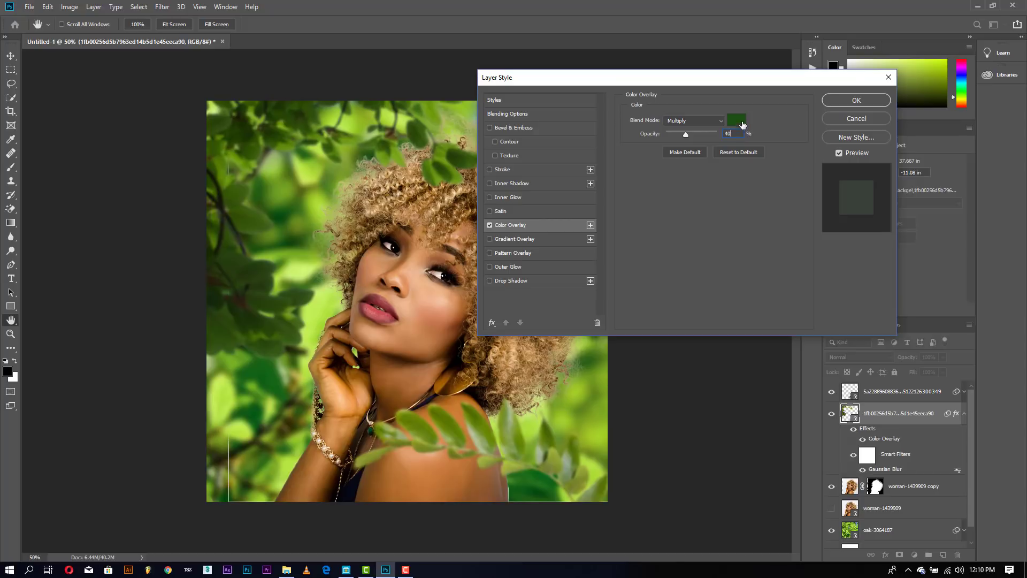
click(856, 99)
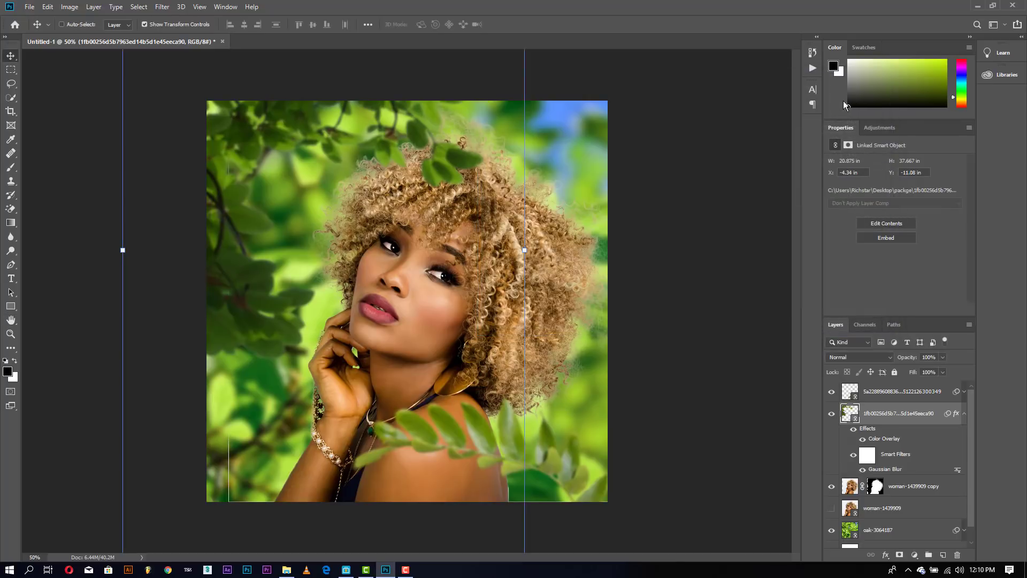
- Give the top leaf layer the same green Color Overlay and hide the transform controls
click(889, 400)
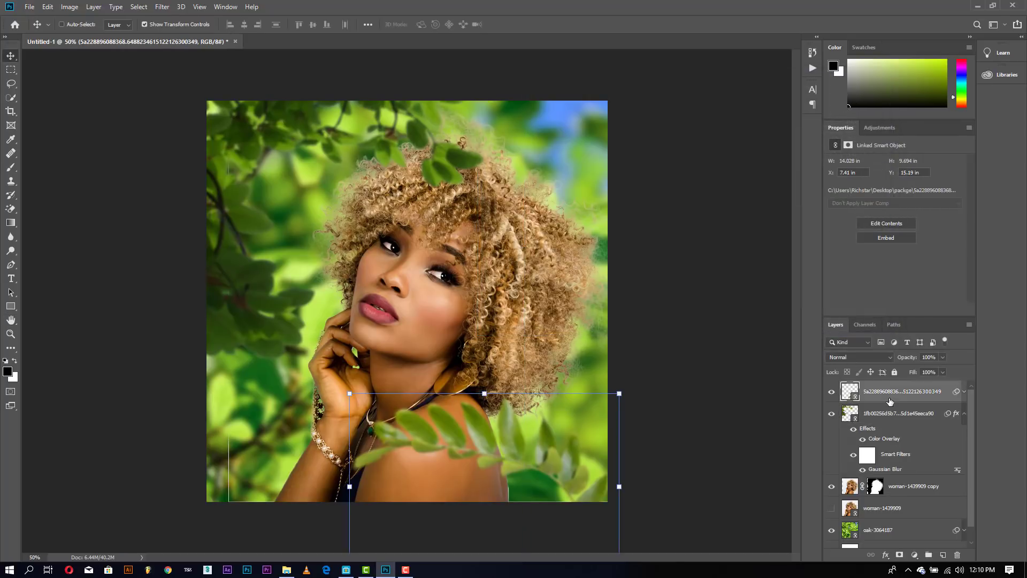
click(886, 556)
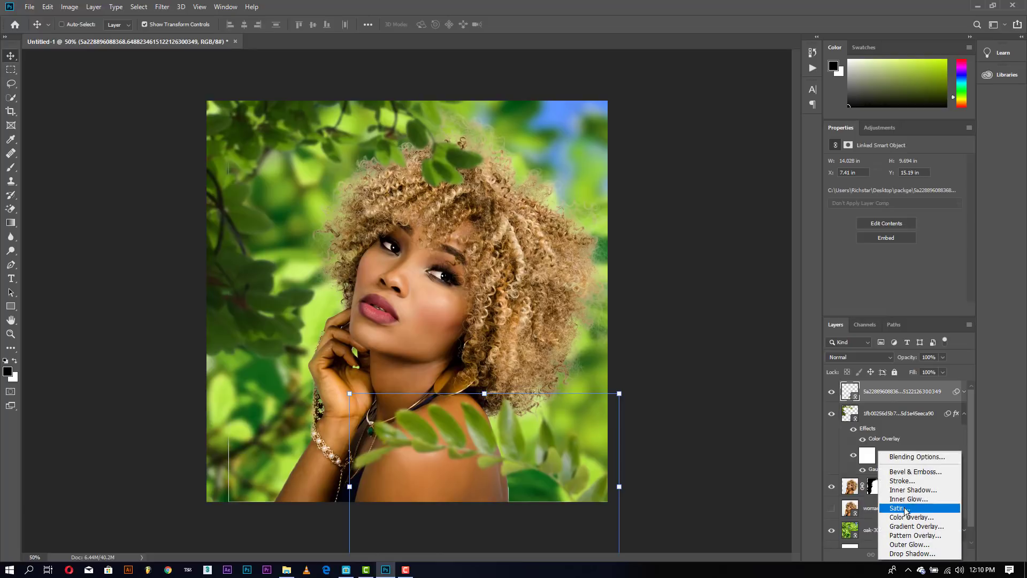
click(906, 519)
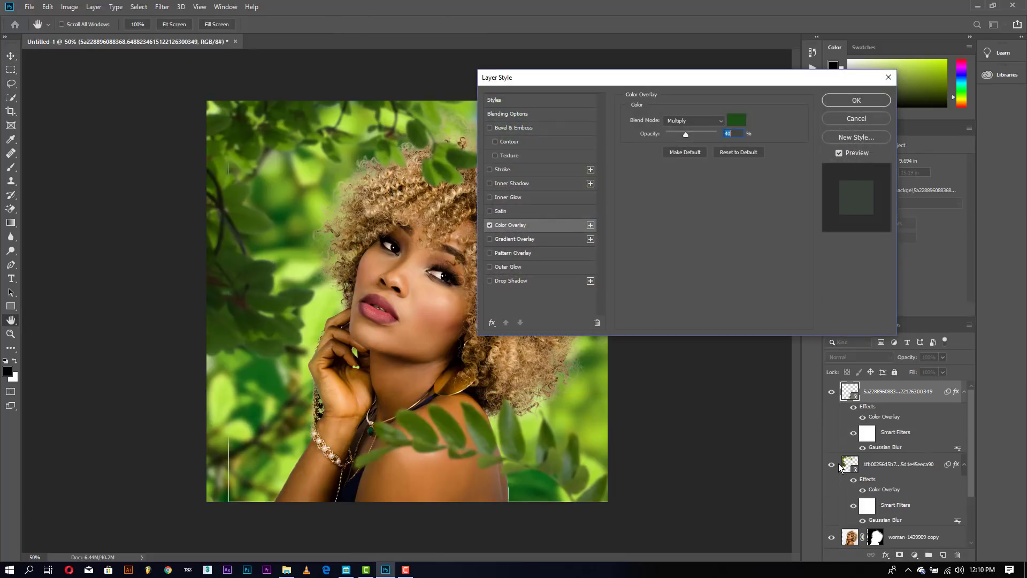
click(854, 101)
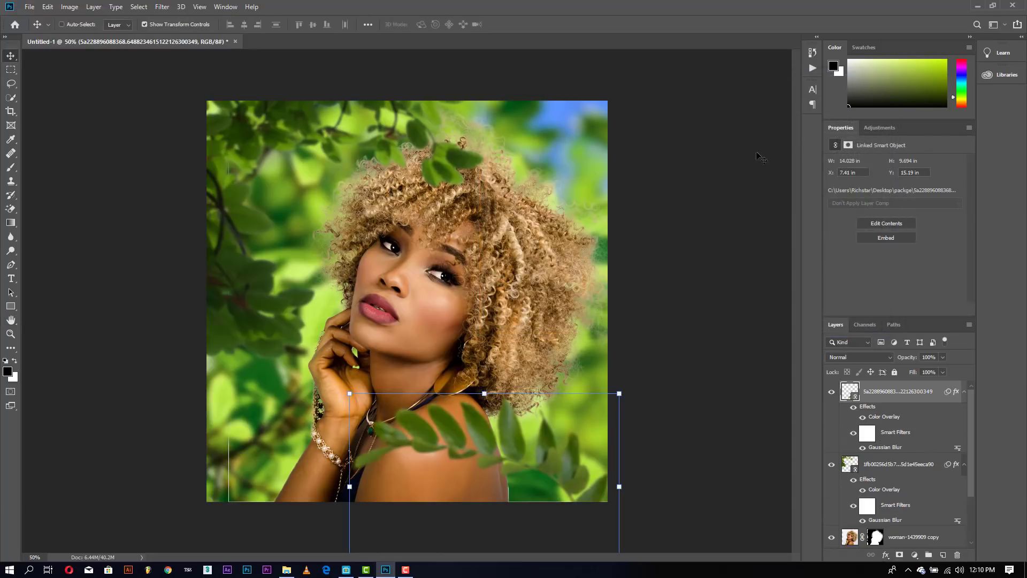
click(144, 25)
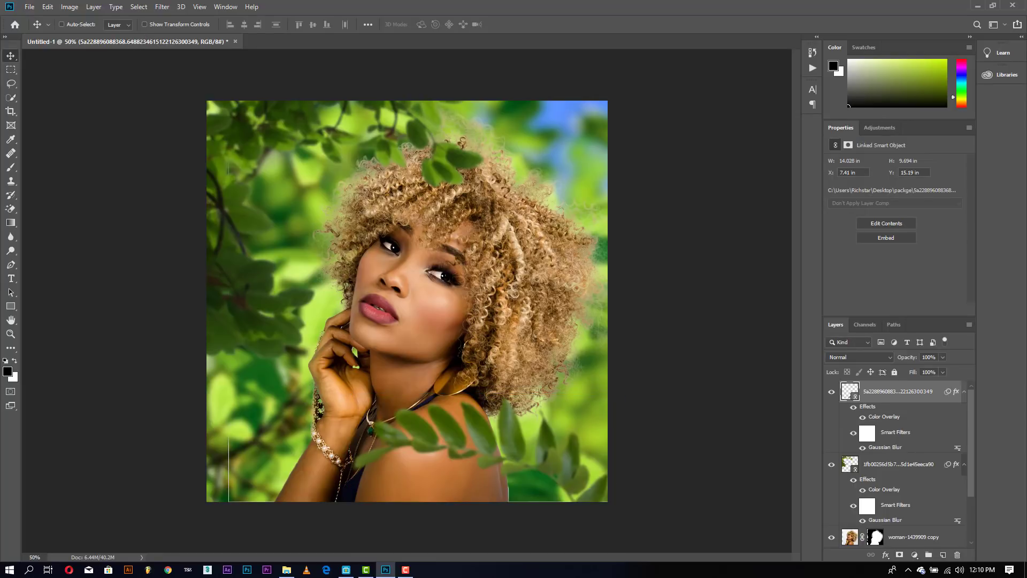
- Select the woman-1439909 copy layer and sample a dark green from the foliage as foreground
click(901, 541)
drag(474, 240, 479, 239)
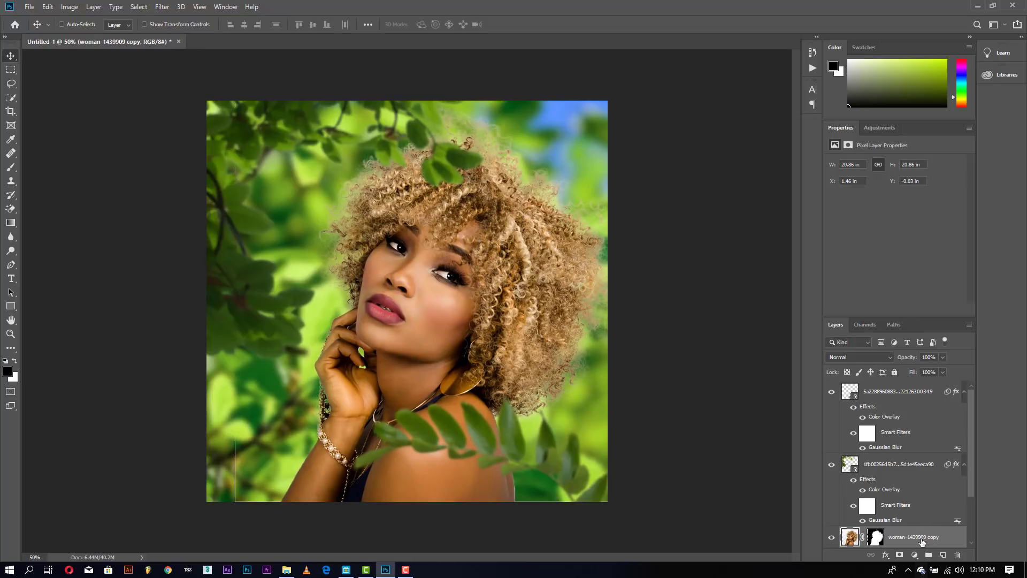
scroll(975, 493, down, 3)
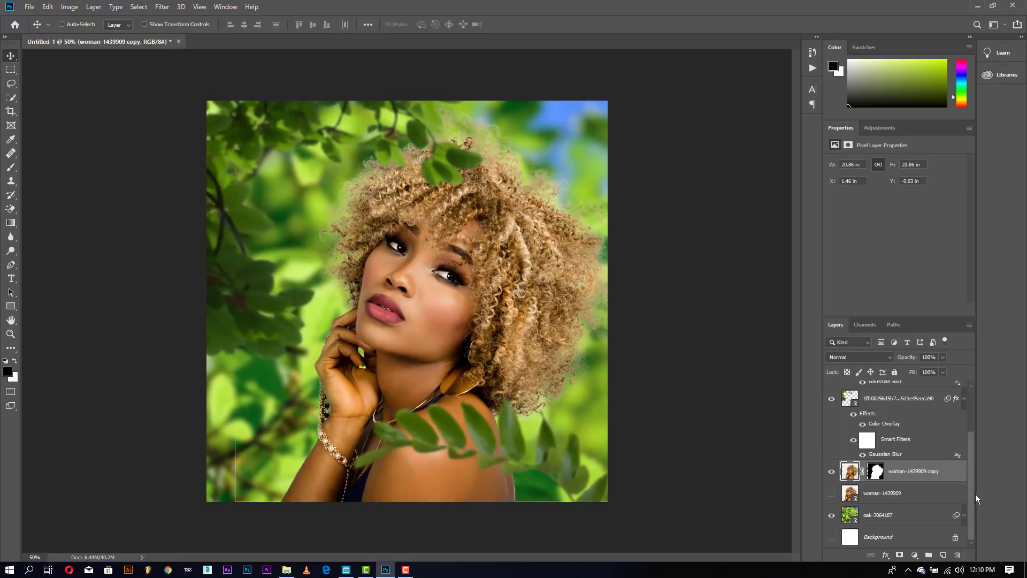
click(7, 372)
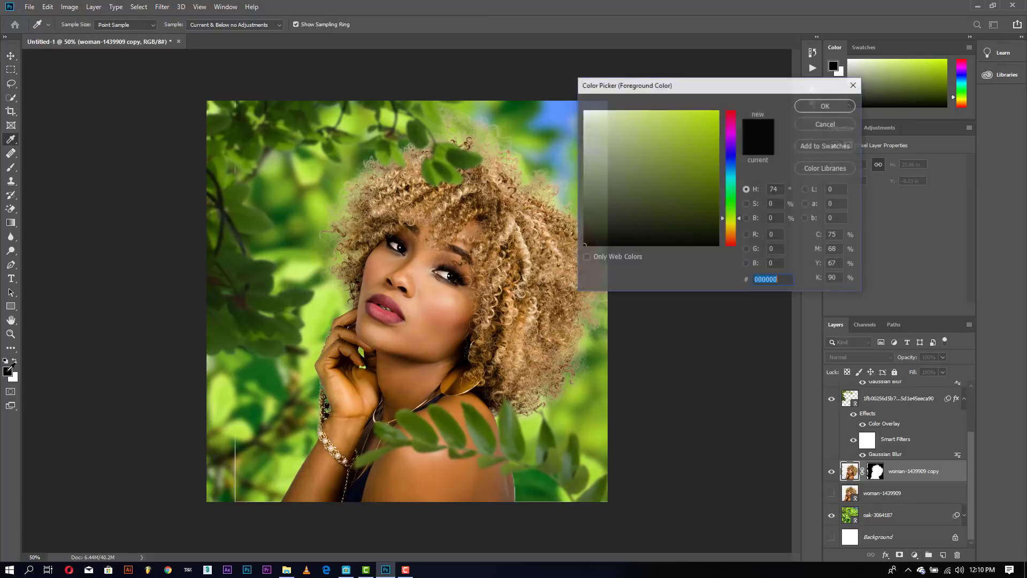
click(282, 299)
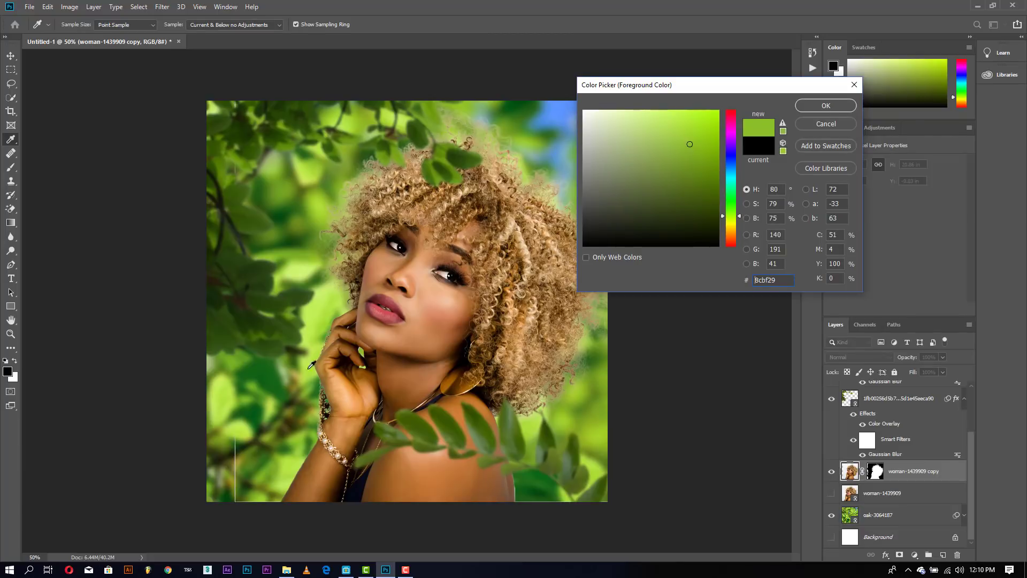
click(264, 376)
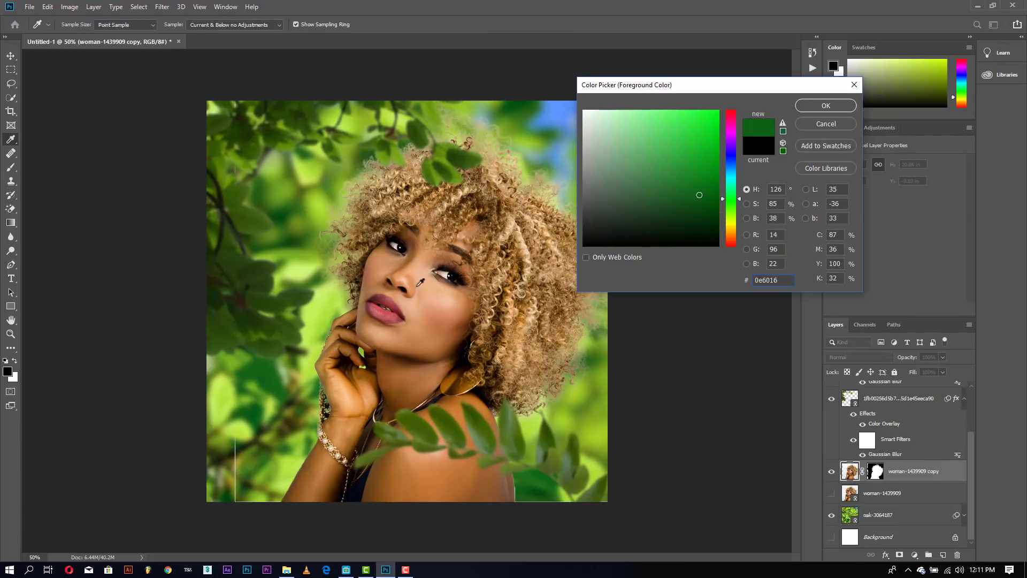
click(807, 111)
key(v)
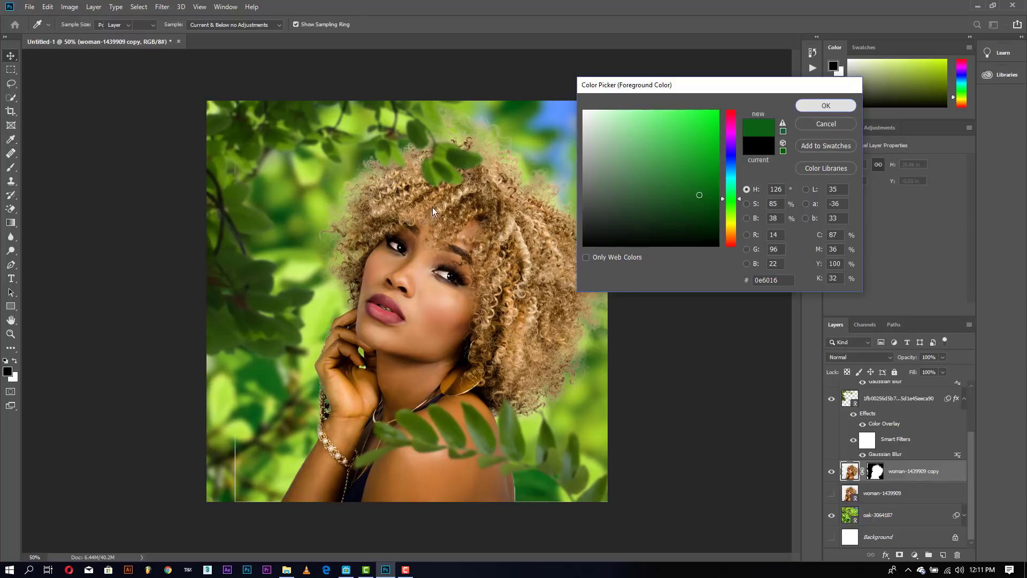
key(x)
- Sample a mid green from the foliage, swap it to background, and darken it to #587e19
click(10, 373)
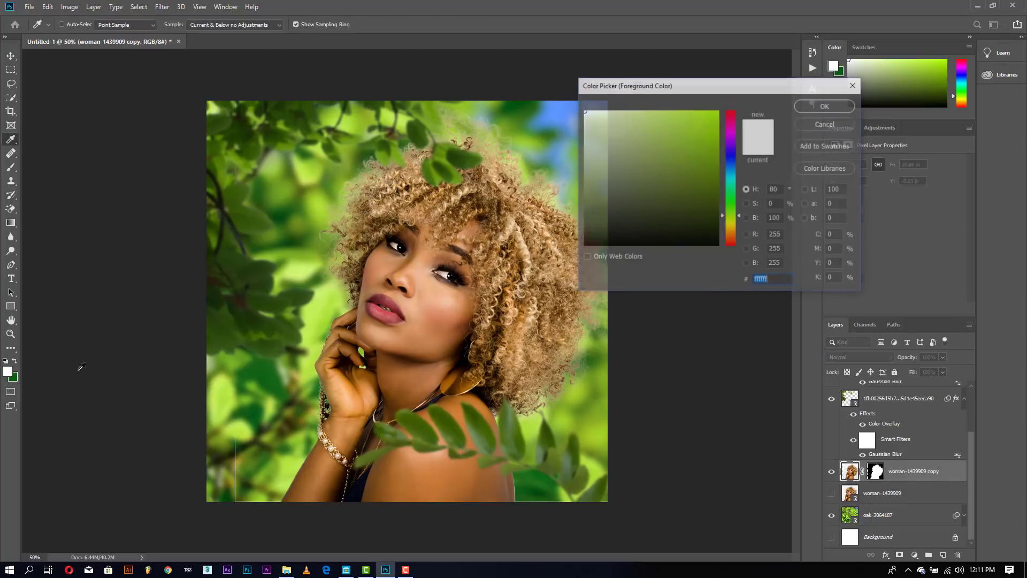
click(284, 188)
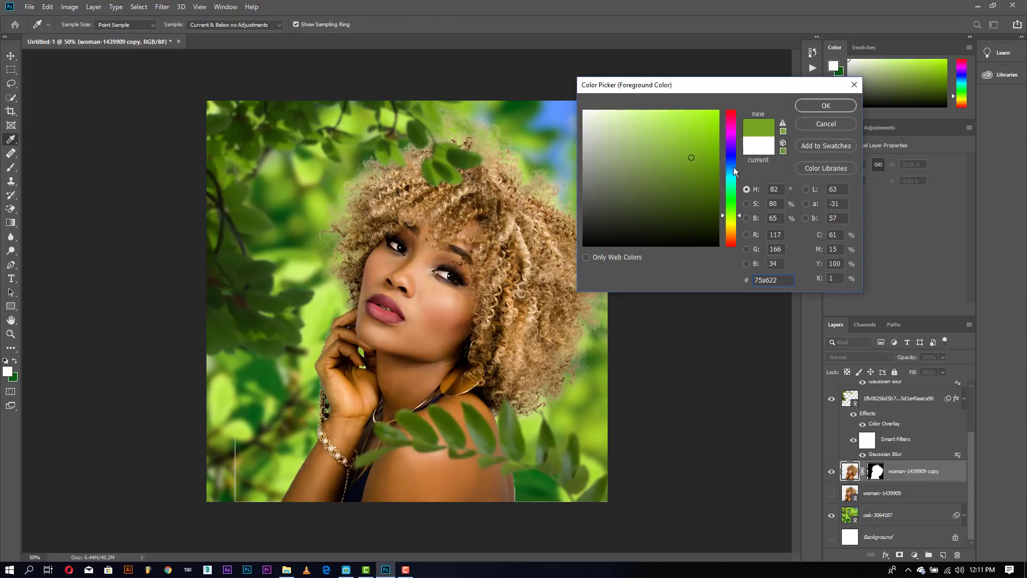
click(806, 108)
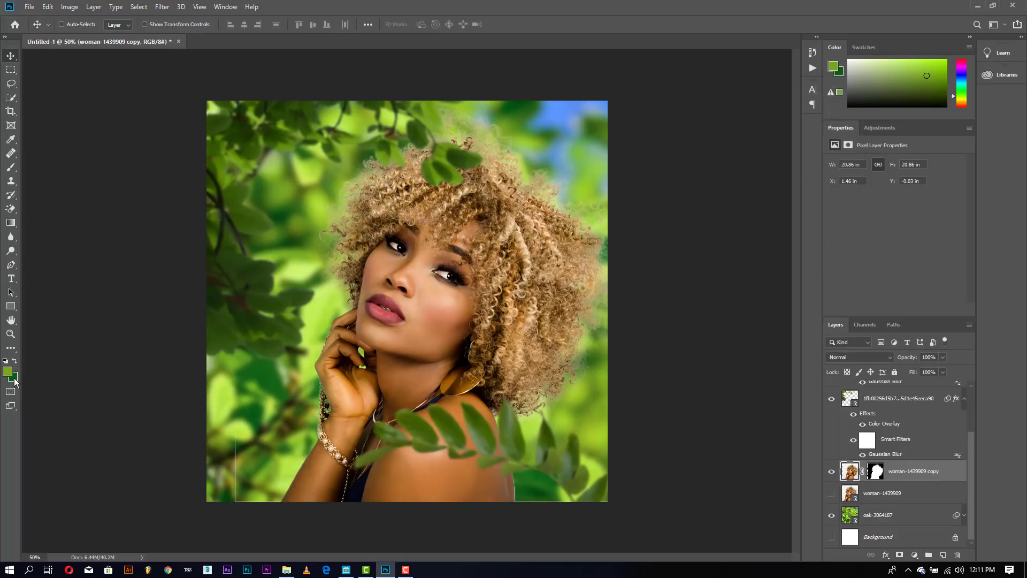
key(x)
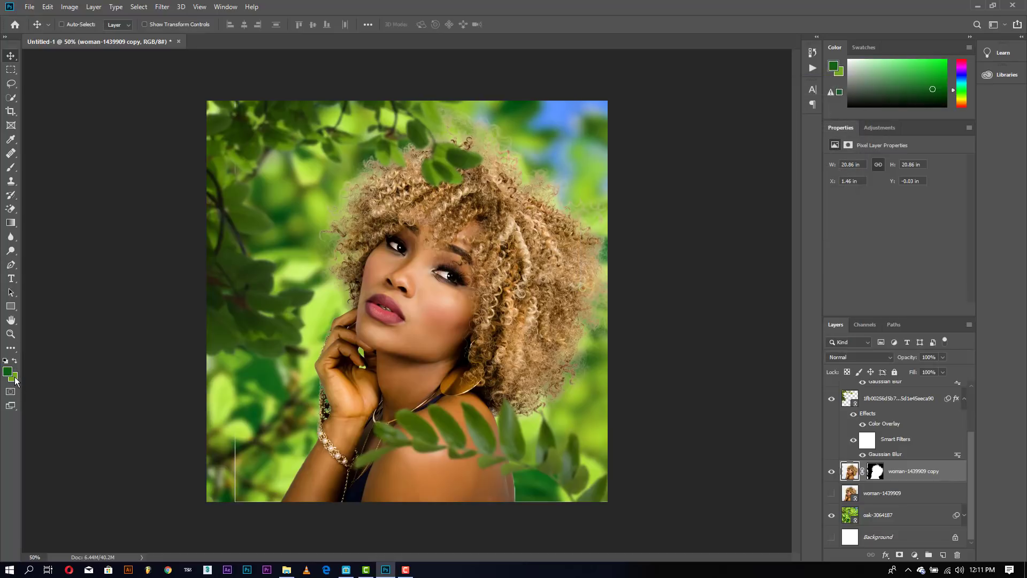
click(13, 378)
drag(692, 156, 693, 179)
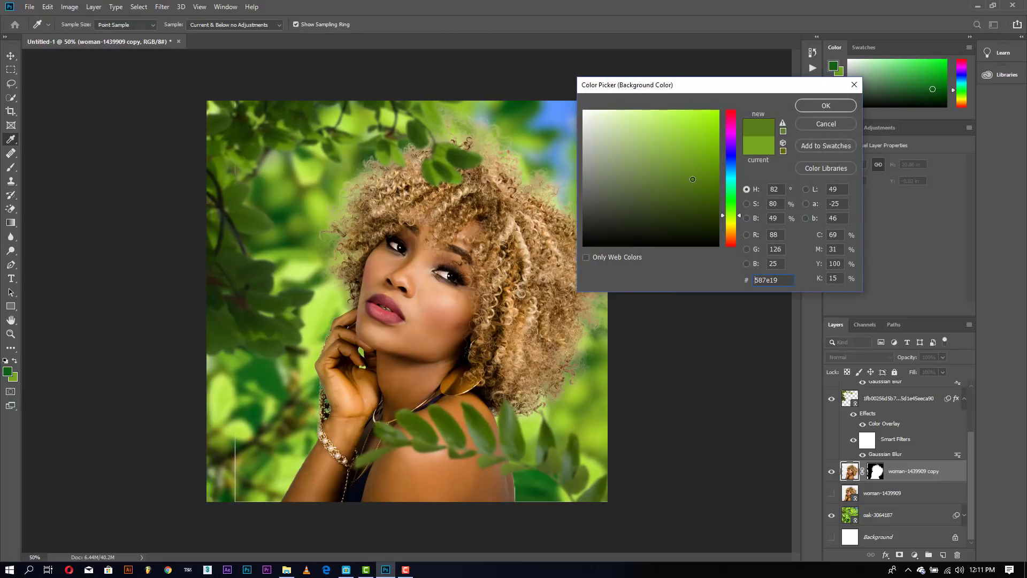
click(825, 106)
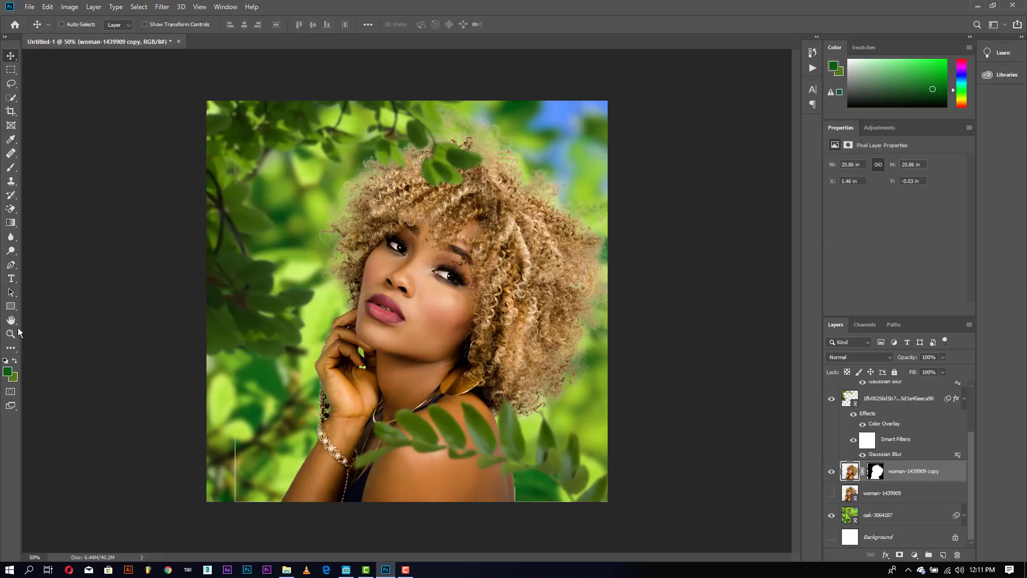
- Sample another leaf green and darken it to olive #527710 as the foreground colour
click(9, 372)
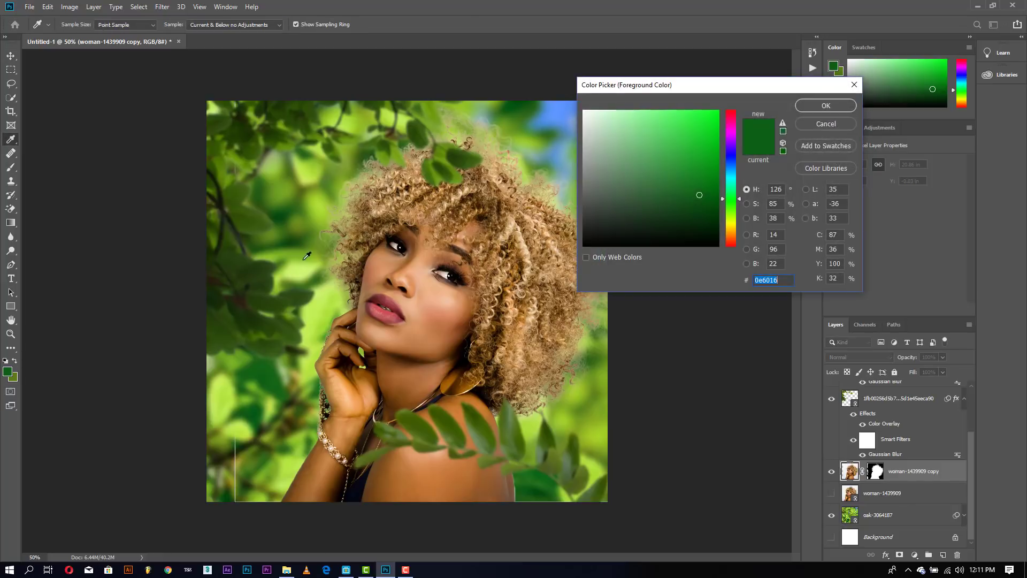
click(313, 212)
drag(696, 155, 702, 194)
click(828, 109)
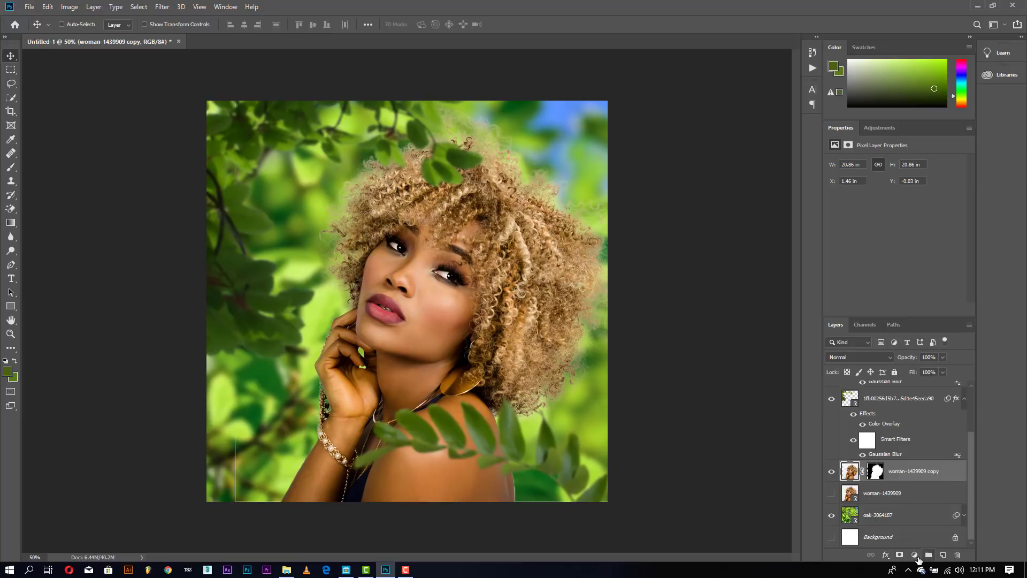
- Add a Gradient Map adjustment layer, after undoing an accidental Threshold layer
click(915, 556)
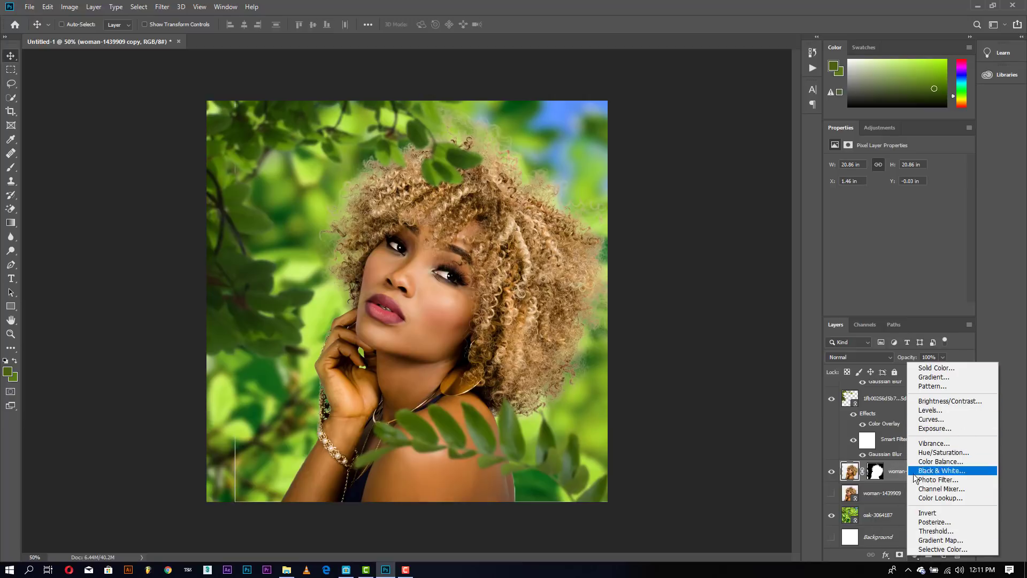
click(934, 532)
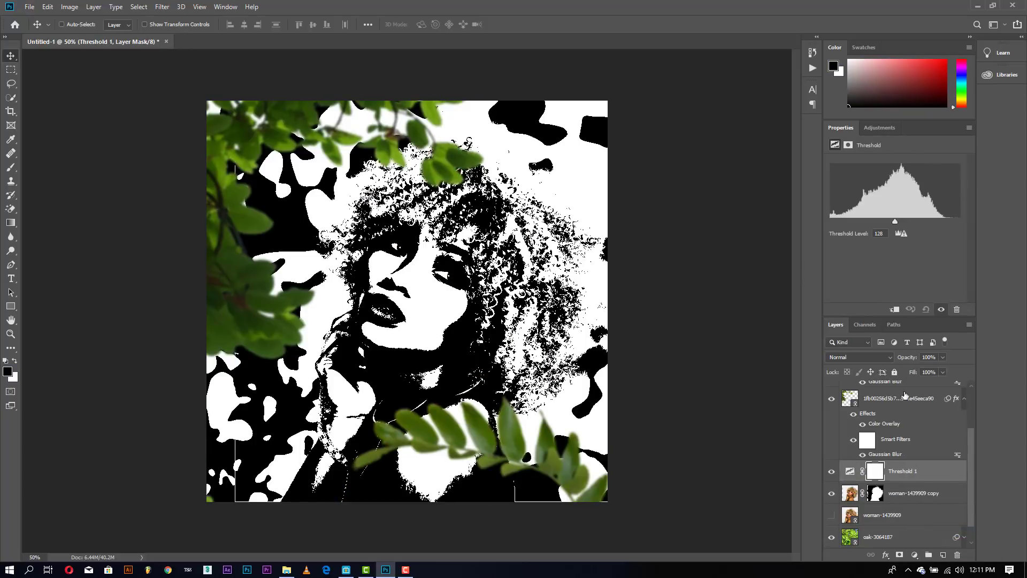
key(ctrl+z)
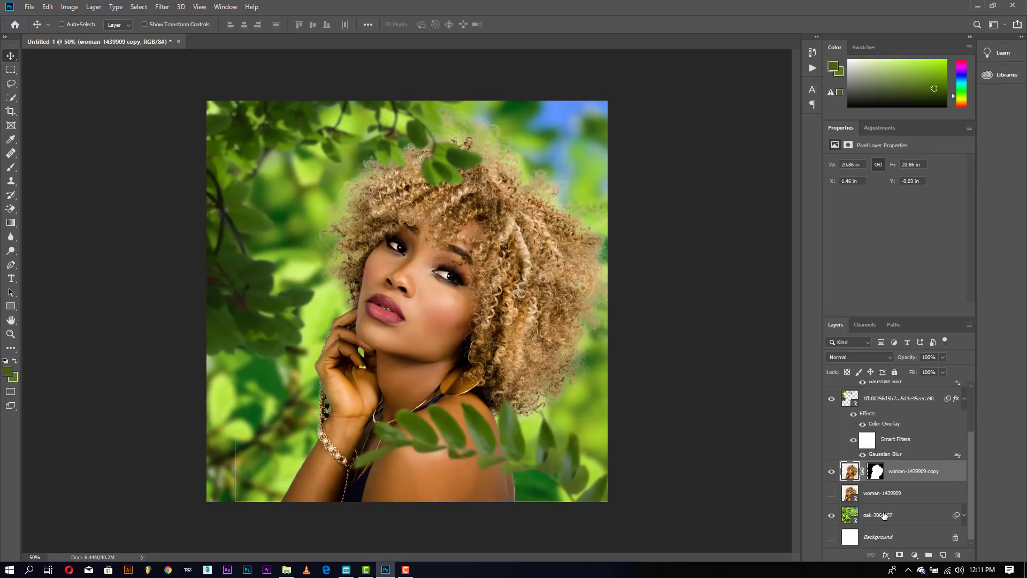
click(914, 555)
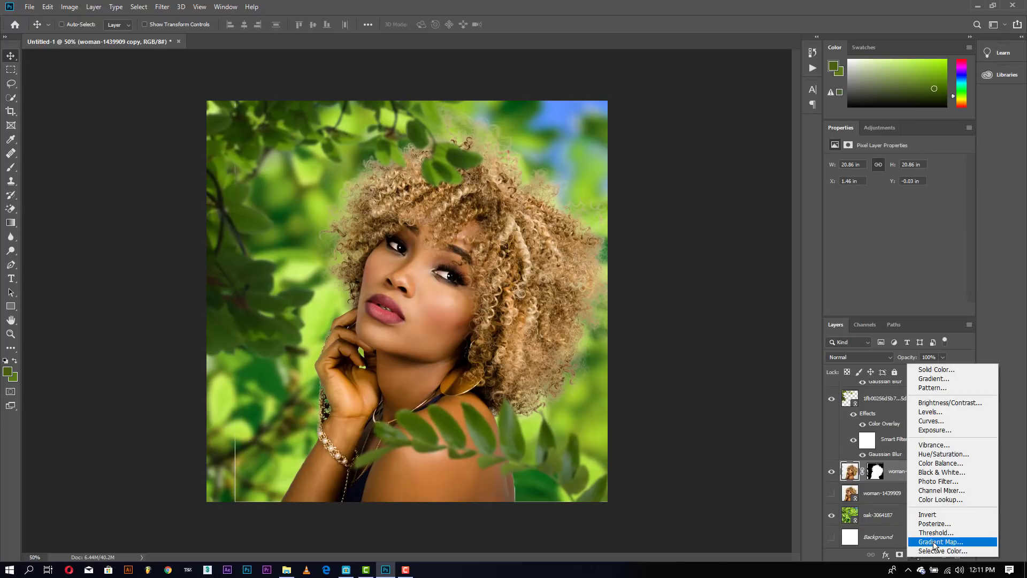
click(935, 542)
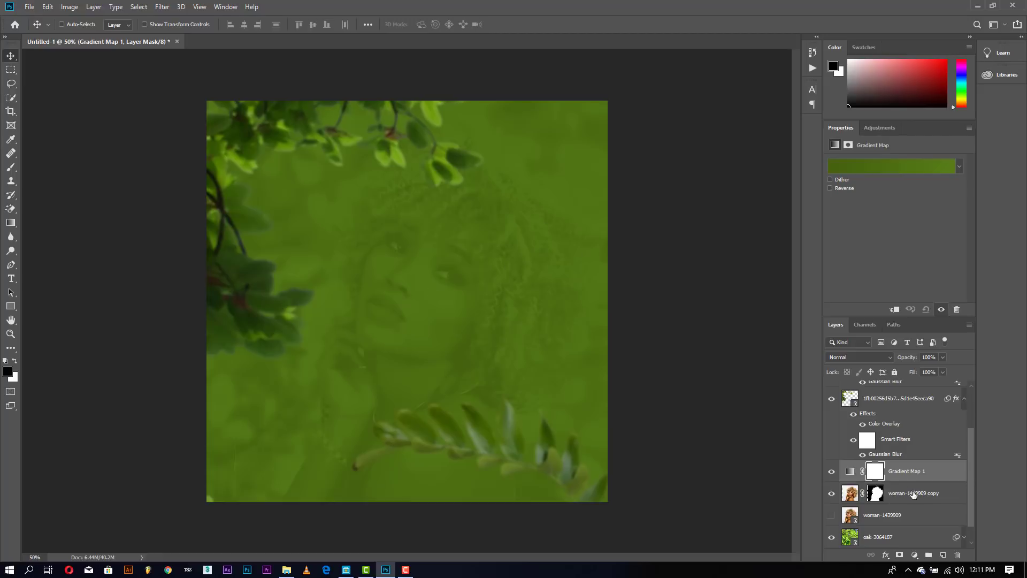
- Clip Gradient Map 1 to the woman layer, set Soft Light at 45% opacity, and keep it visible
right_click(906, 470)
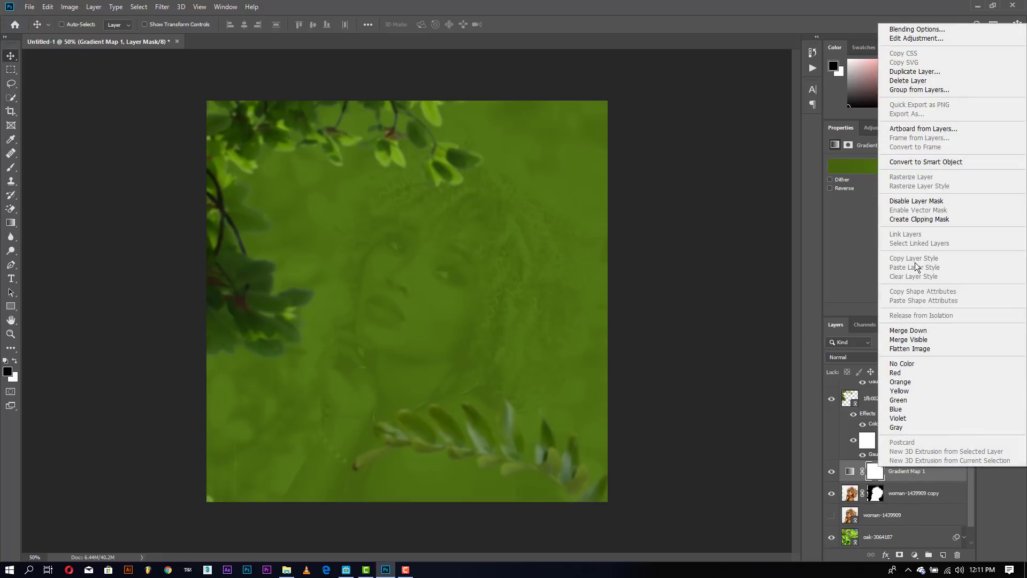
click(926, 223)
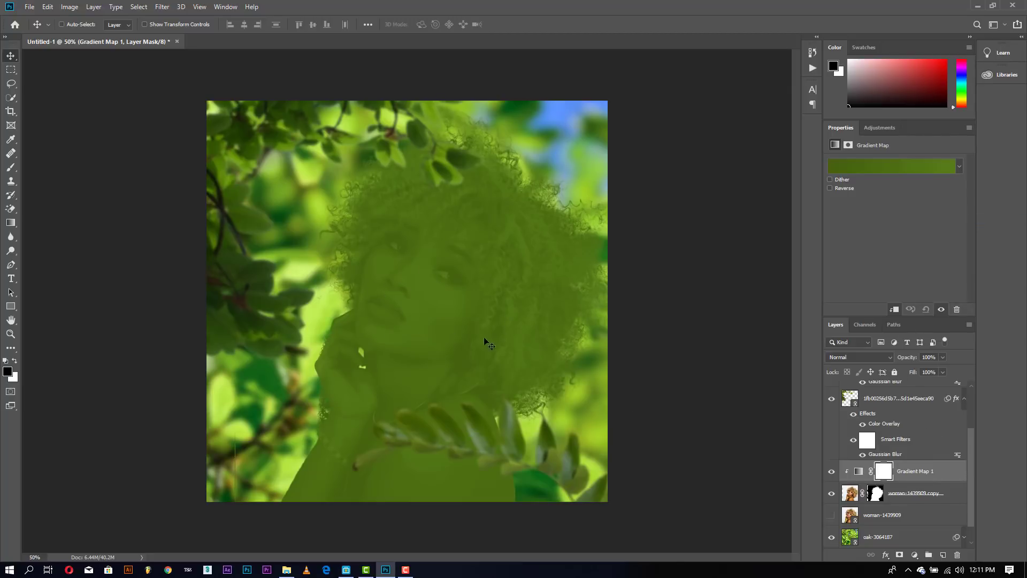
click(852, 357)
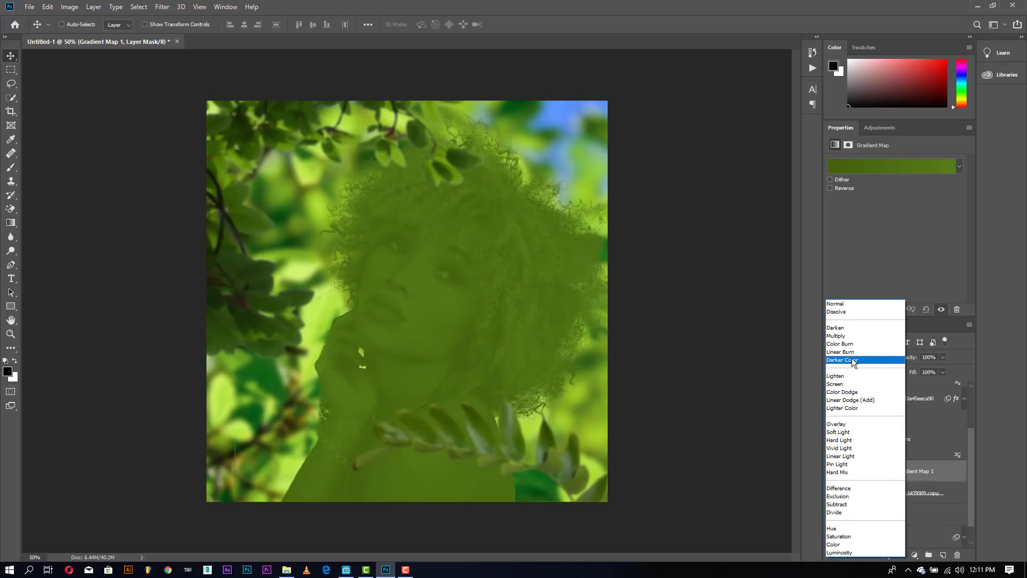
click(843, 432)
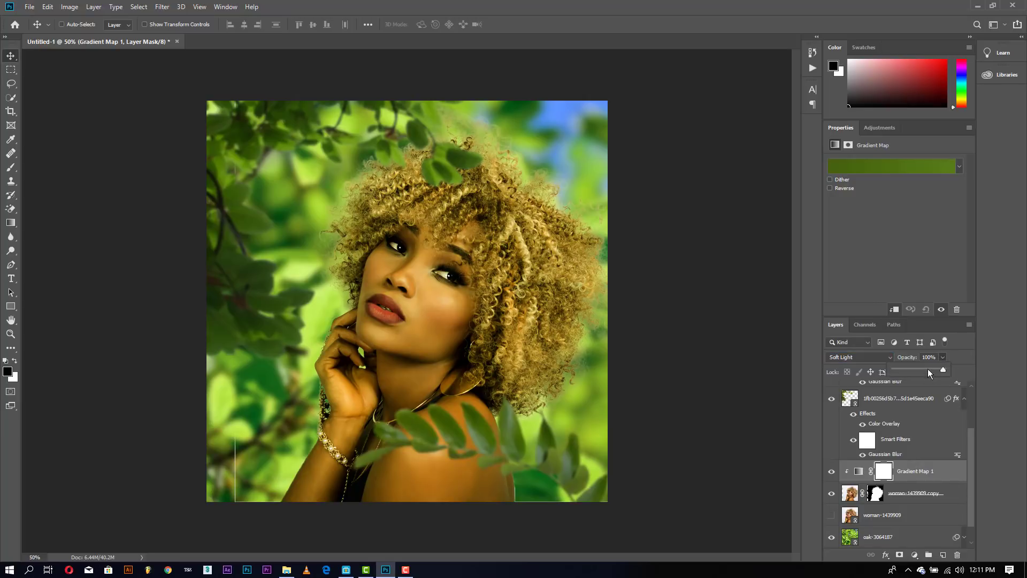
drag(918, 367, 914, 370)
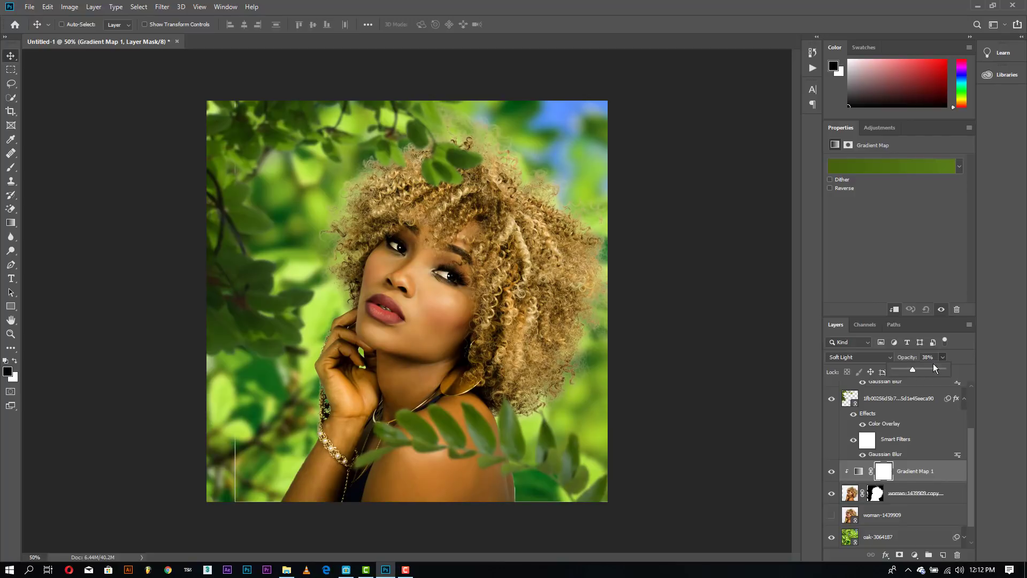
click(932, 359)
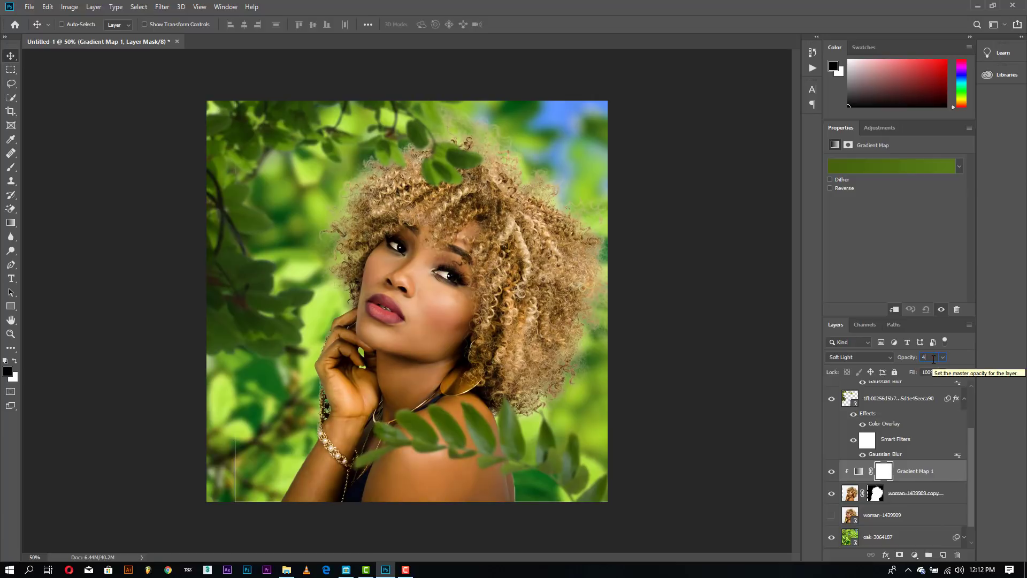
text(45)
key(Return)
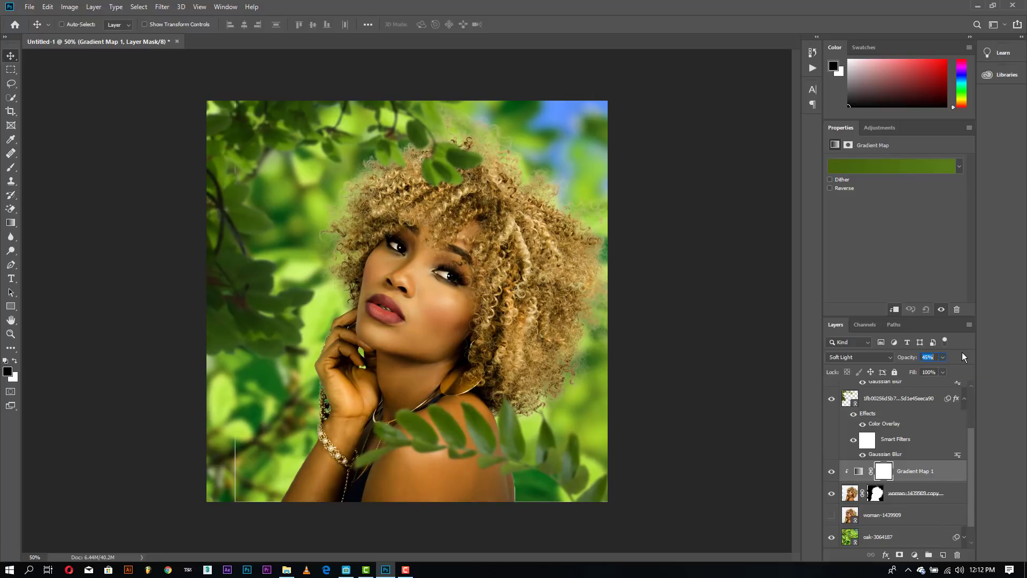
click(831, 473)
- Sample a dark foreground colour on the woman copy layer, test a stroke, undo it, and target the mask
click(866, 495)
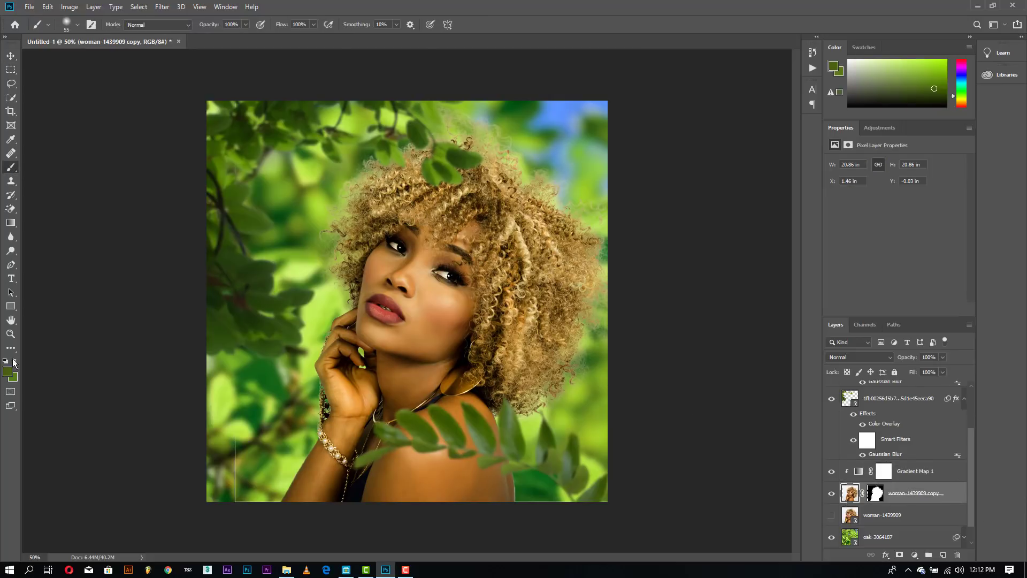
click(8, 371)
click(552, 266)
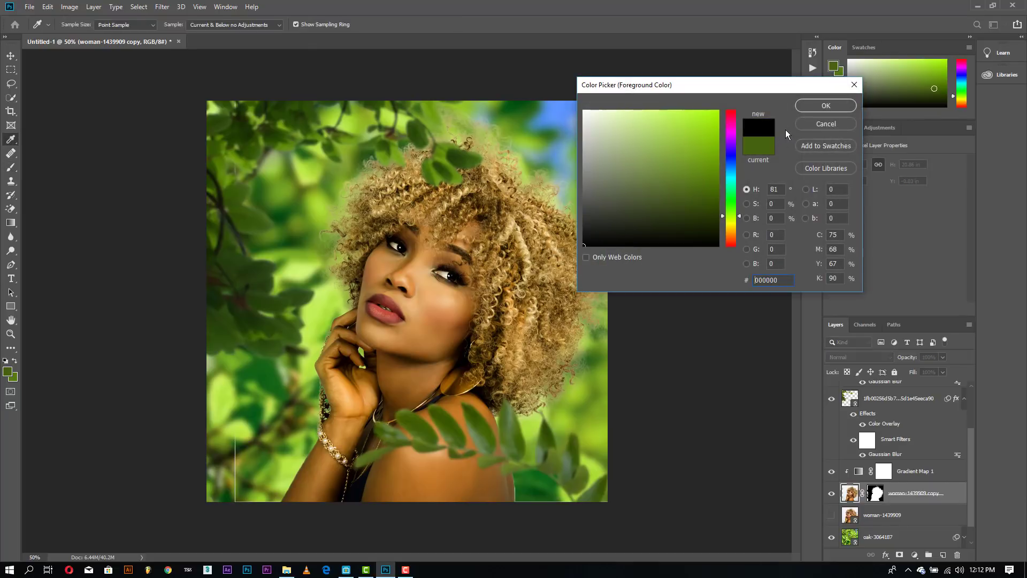
click(807, 108)
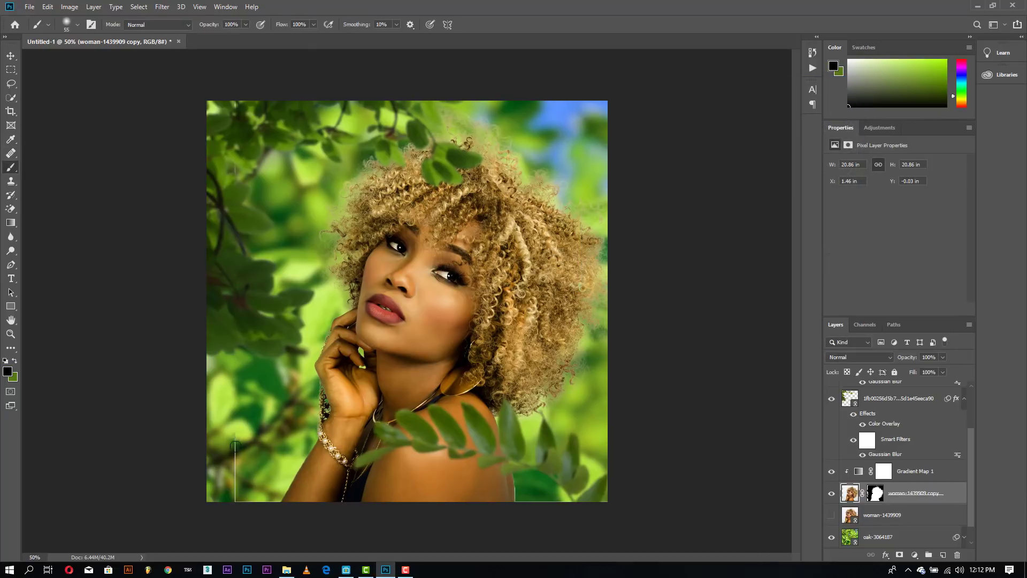
drag(235, 434, 228, 497)
key(ctrl+z)
click(876, 494)
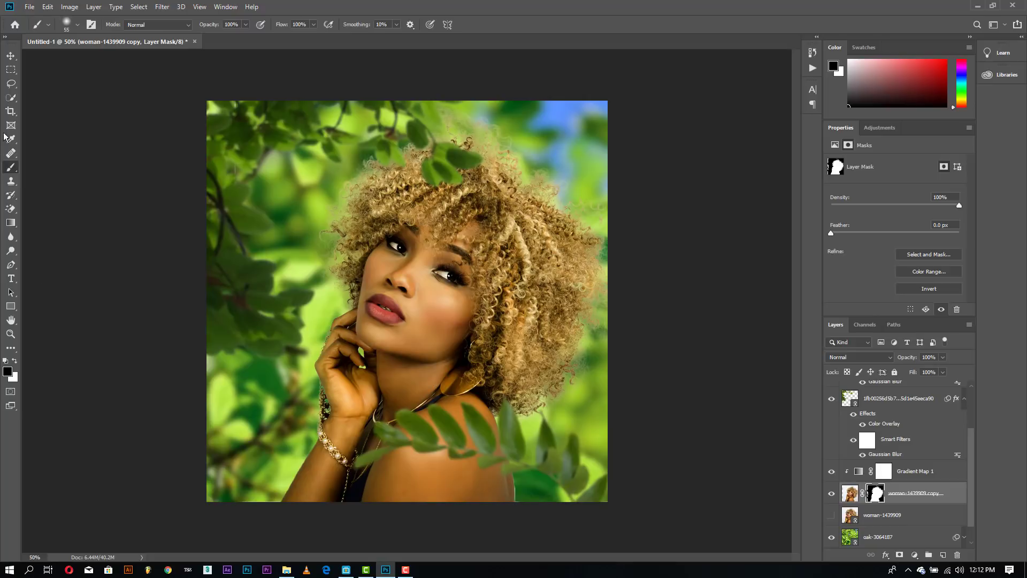
- Collapse the topmost leaf layer's effects list in the Layers panel
click(10, 55)
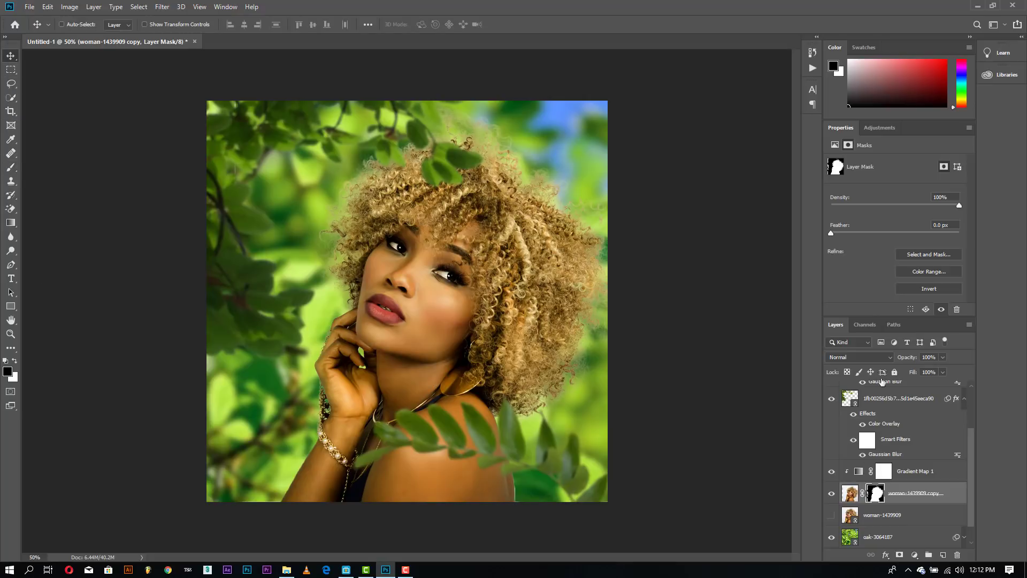
drag(972, 439, 971, 397)
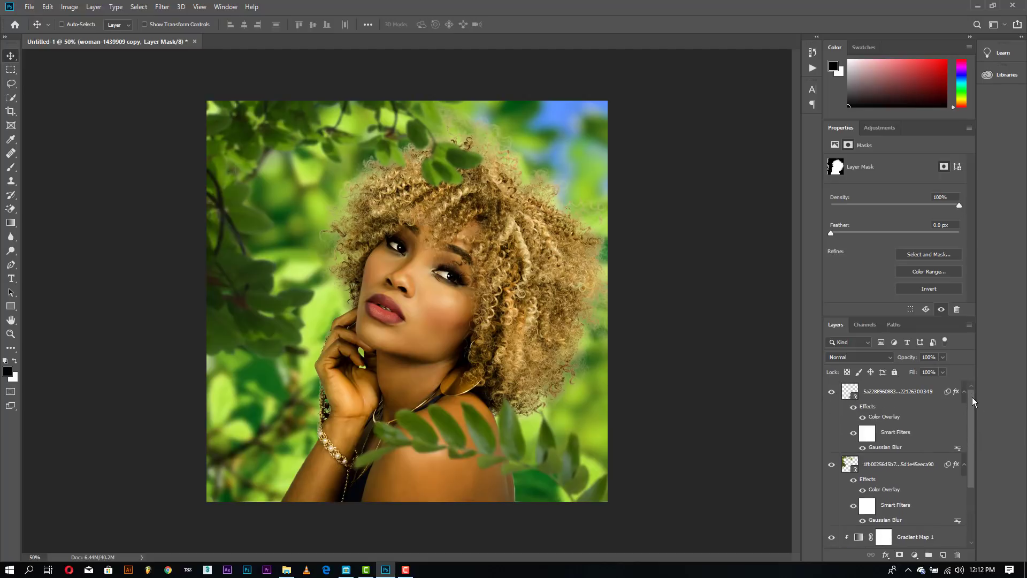
click(965, 393)
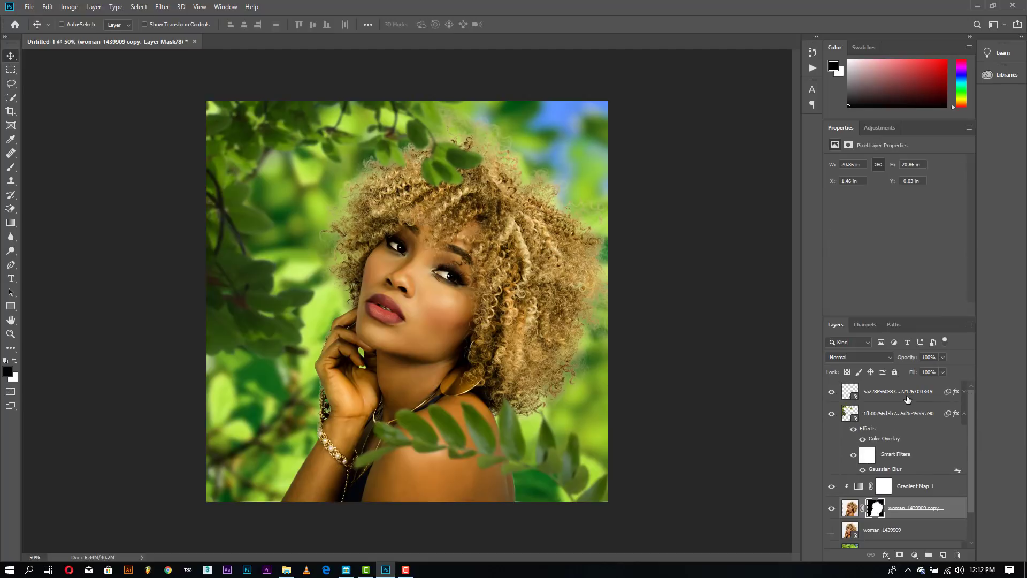
- Add a near-black green Solid Color fill layer on top in Multiply mode, then hide it
click(907, 398)
click(914, 555)
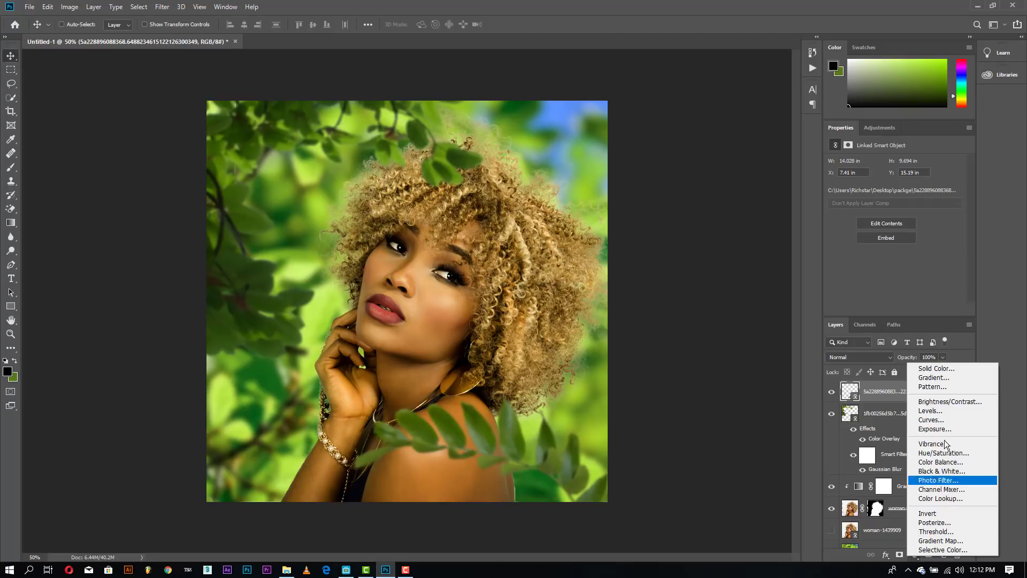
click(935, 368)
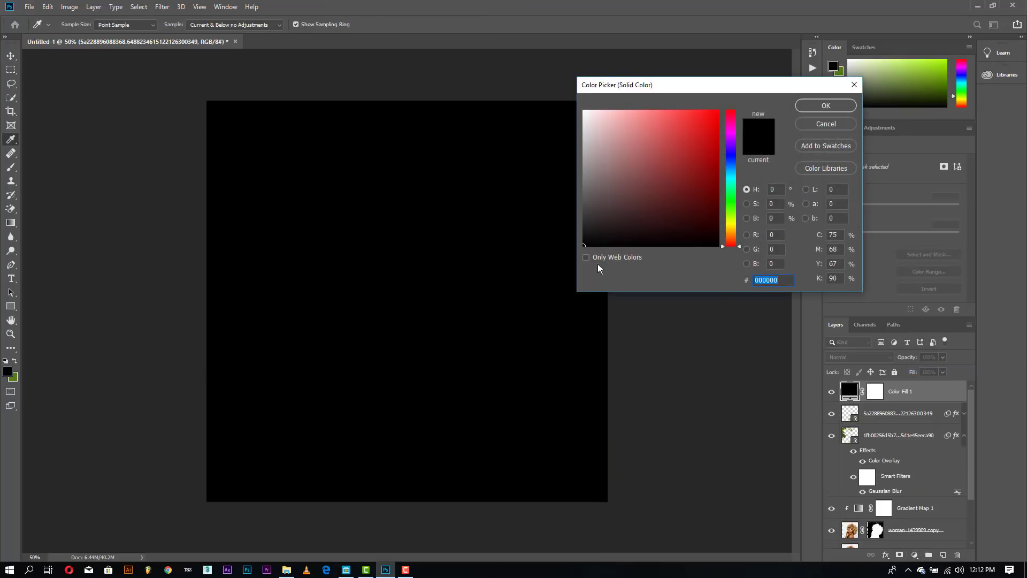
click(729, 205)
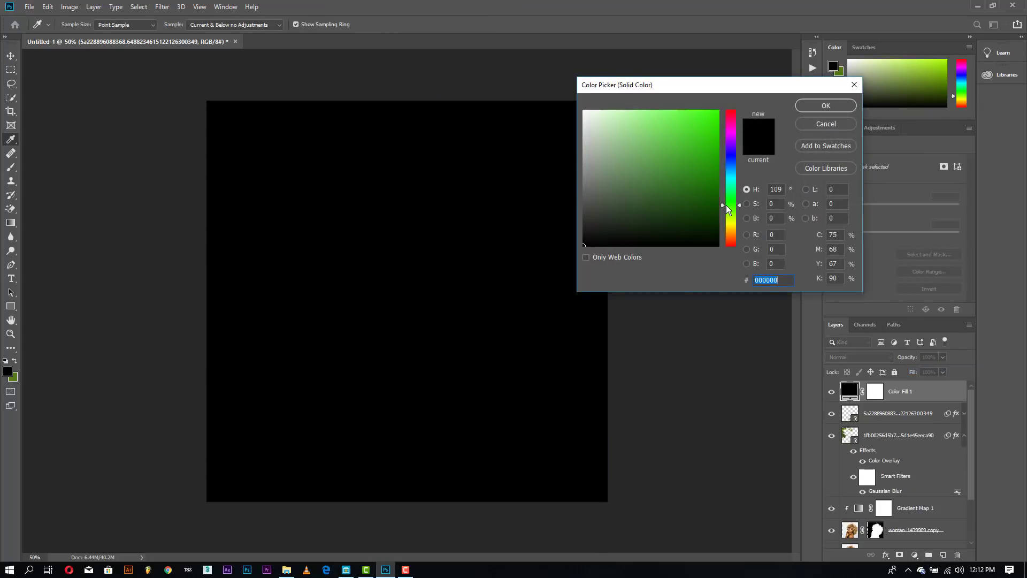
drag(699, 222, 673, 239)
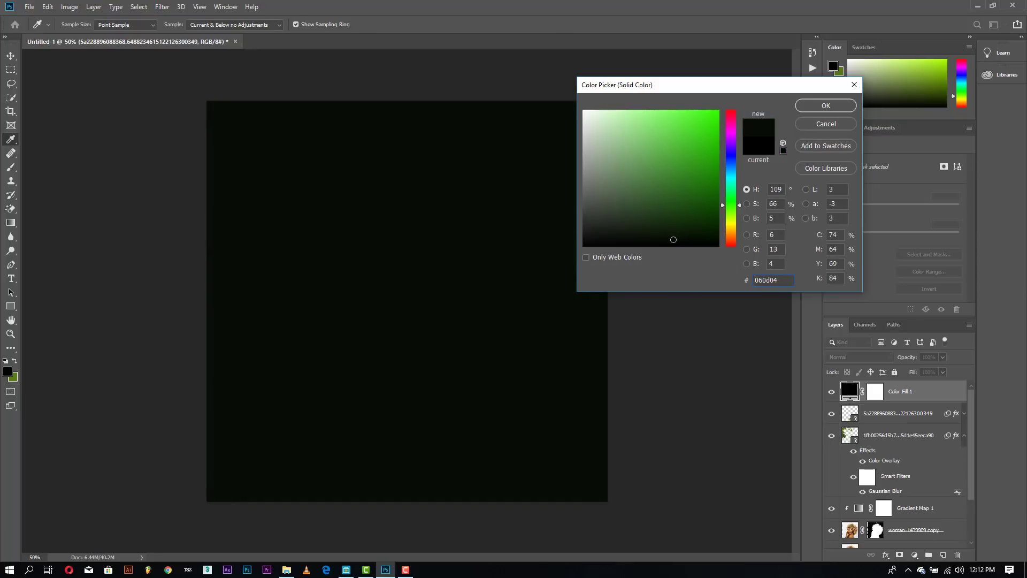
click(825, 105)
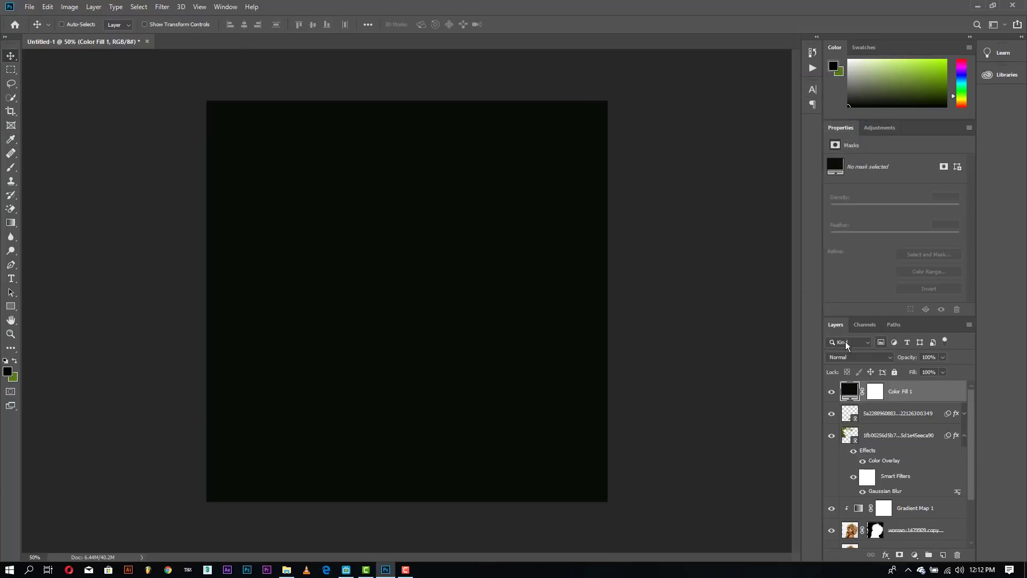
click(845, 357)
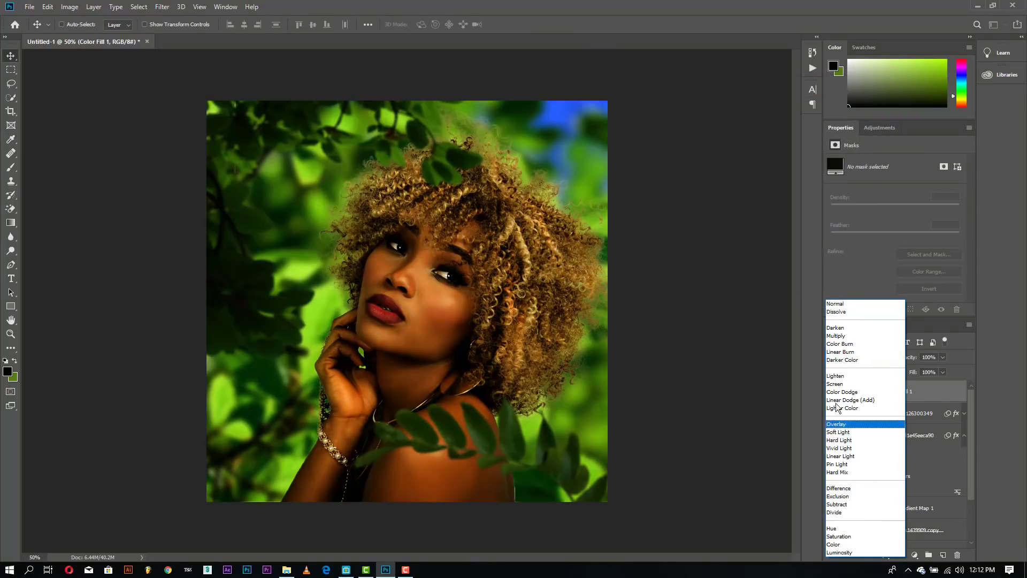
click(839, 336)
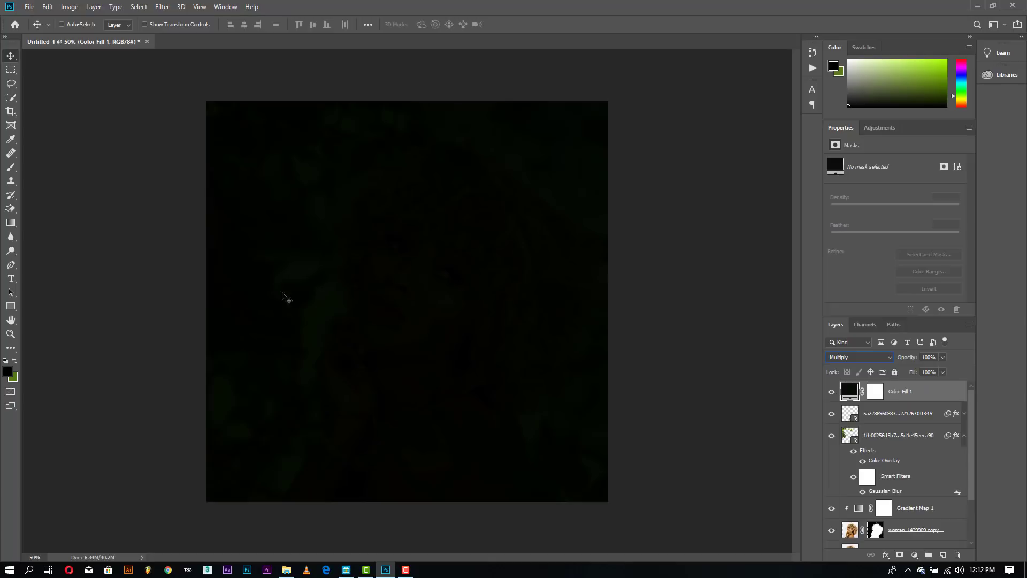
click(832, 393)
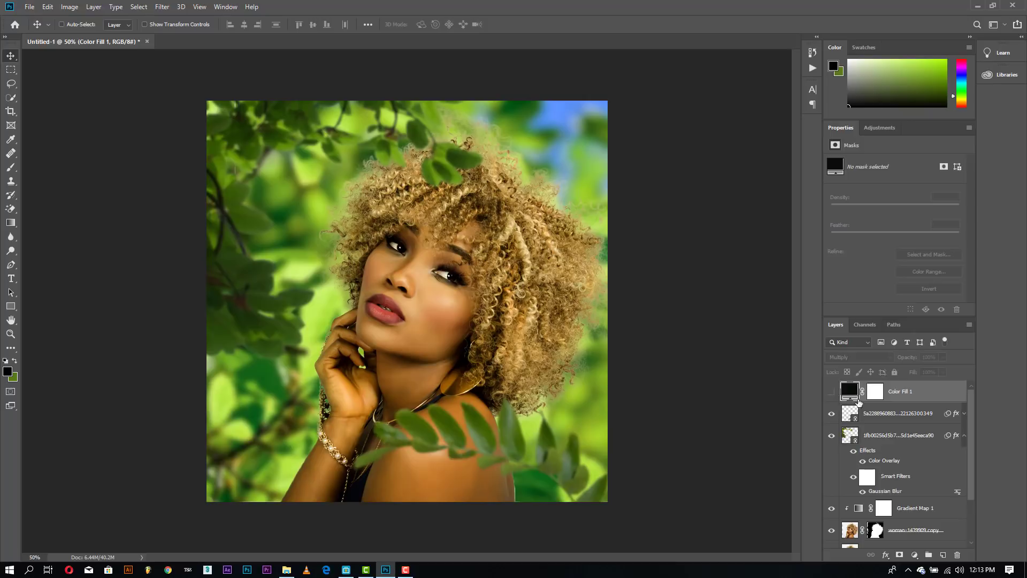
- Show Color Fill 1 and paint its mask centre black with a huge soft brush
click(832, 392)
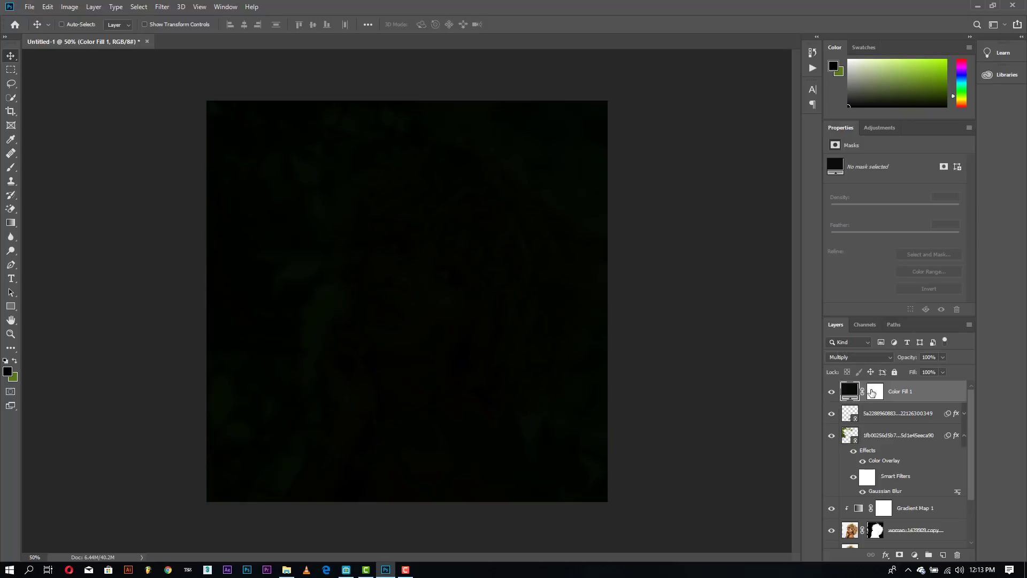
click(873, 393)
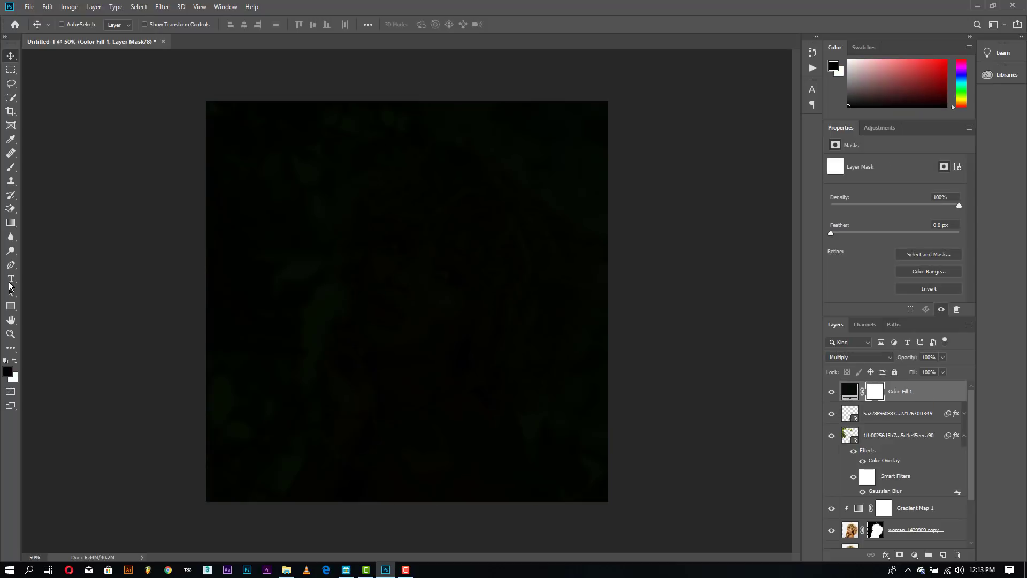
click(11, 168)
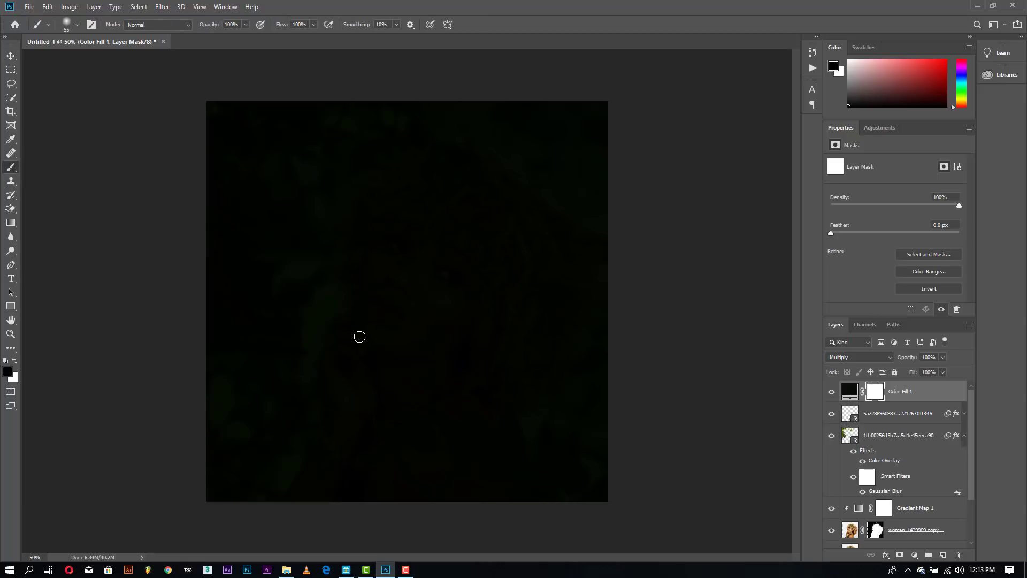
click(78, 25)
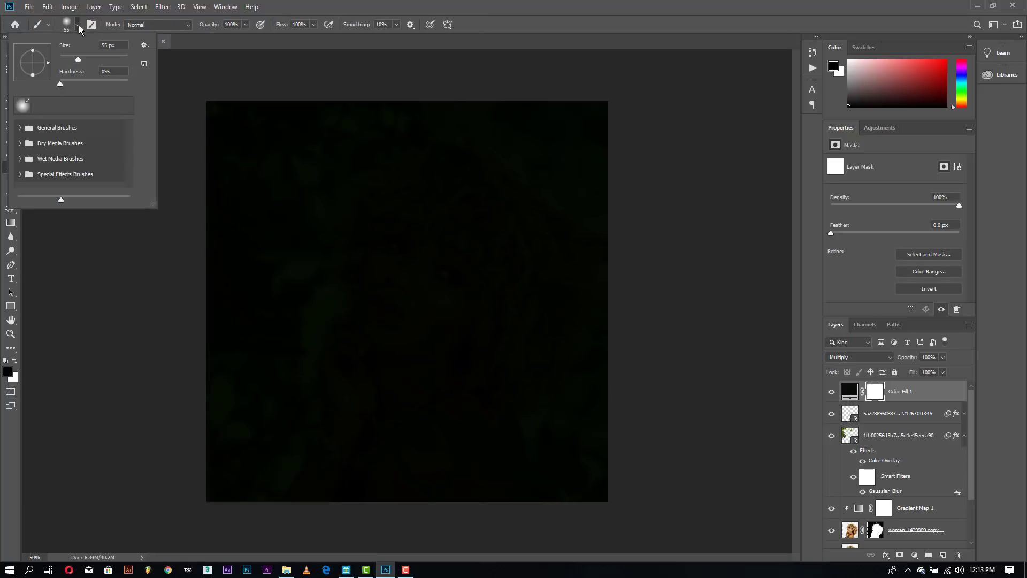
click(117, 58)
drag(124, 62, 124, 62)
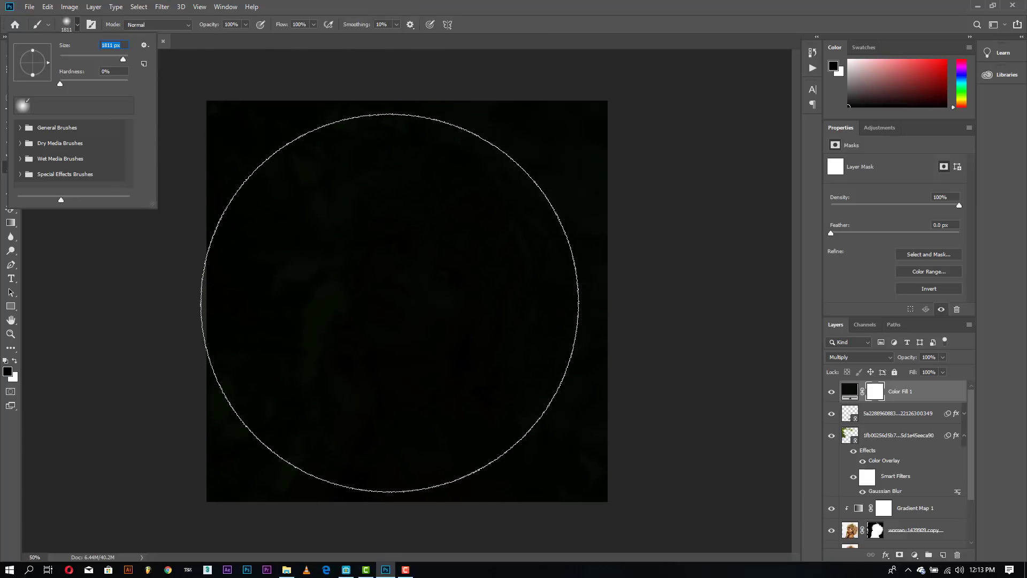
click(411, 286)
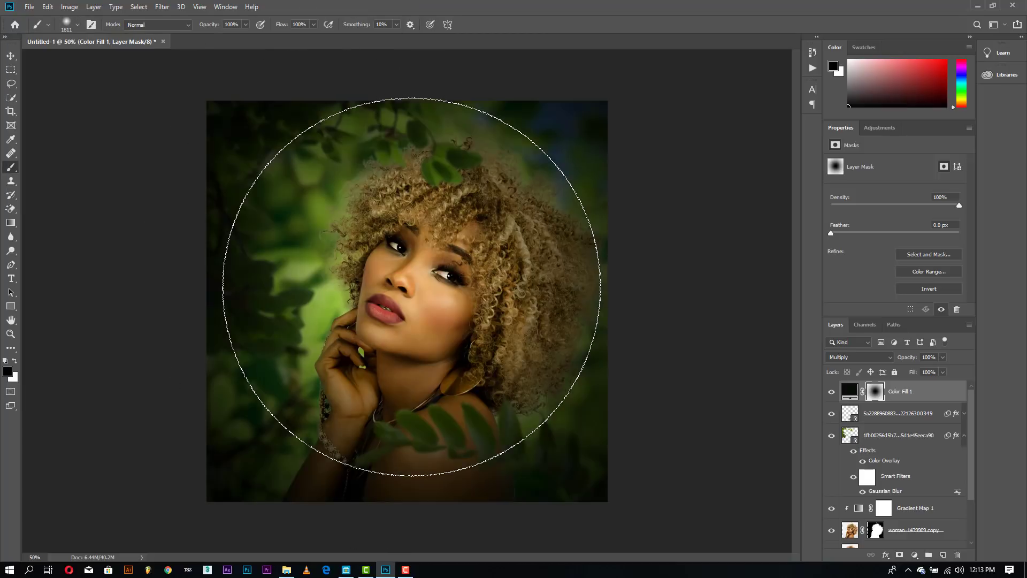
click(407, 272)
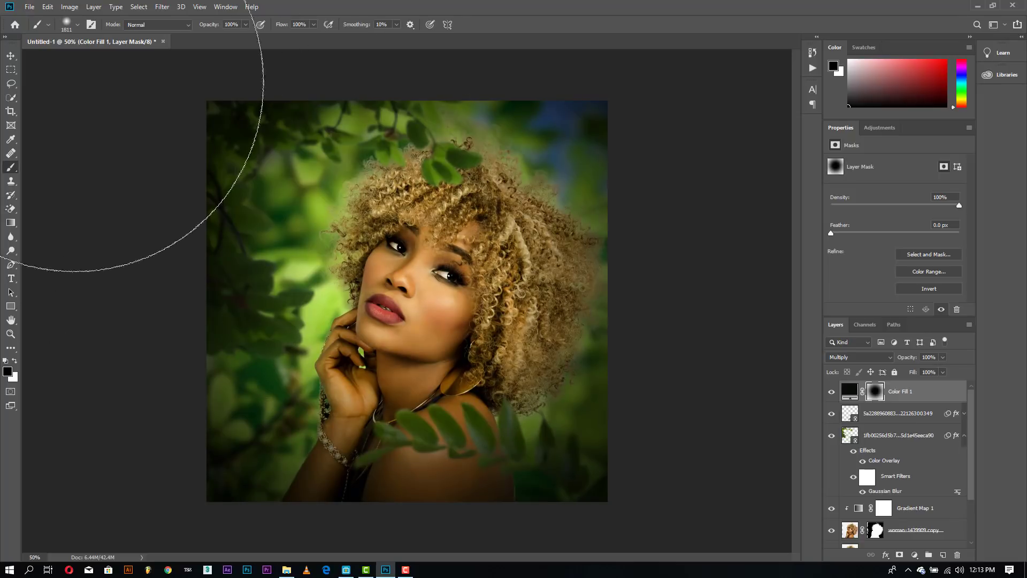
- Lower Color Fill 1's opacity to 65%
click(11, 55)
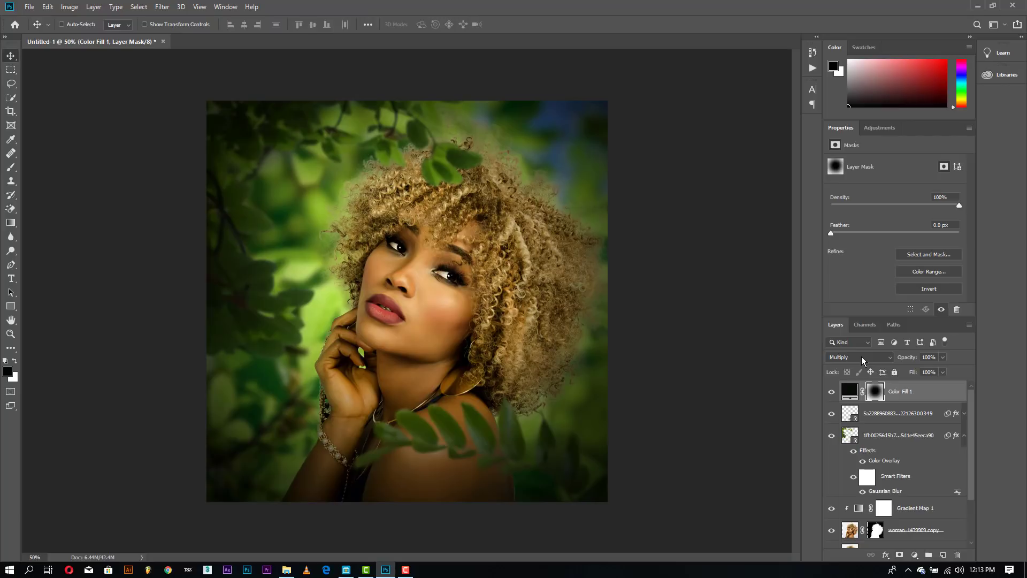
click(928, 356)
text(65)
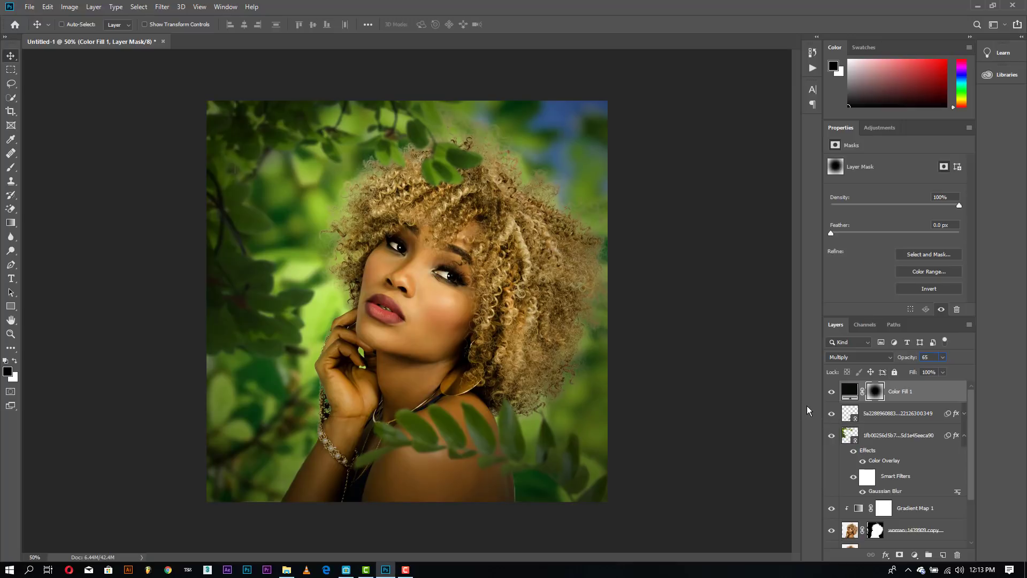
- Commit the 65% opacity, then flatten the image into one Background layer, discarding hidden layers
key(Return)
right_click(910, 398)
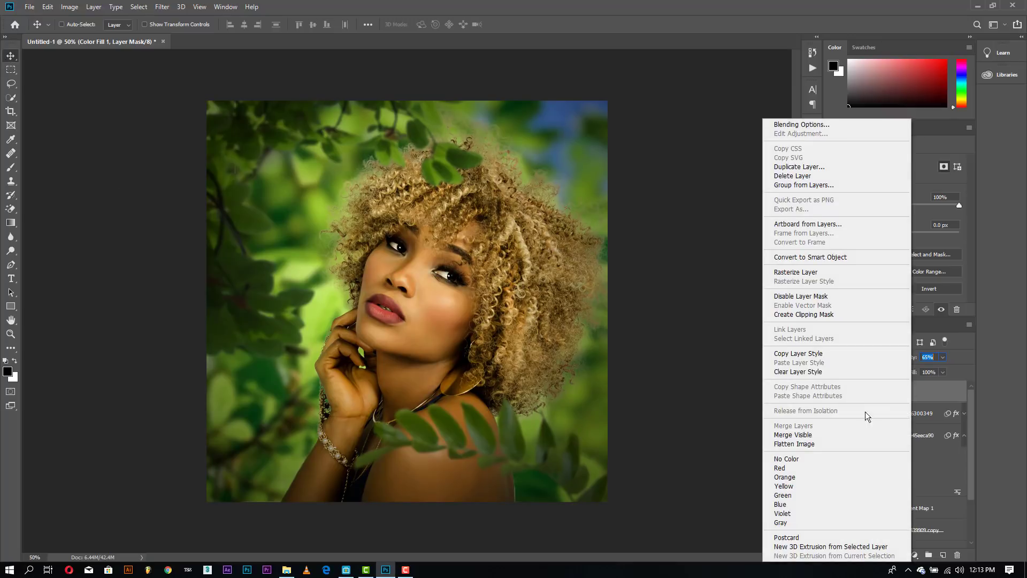
click(807, 445)
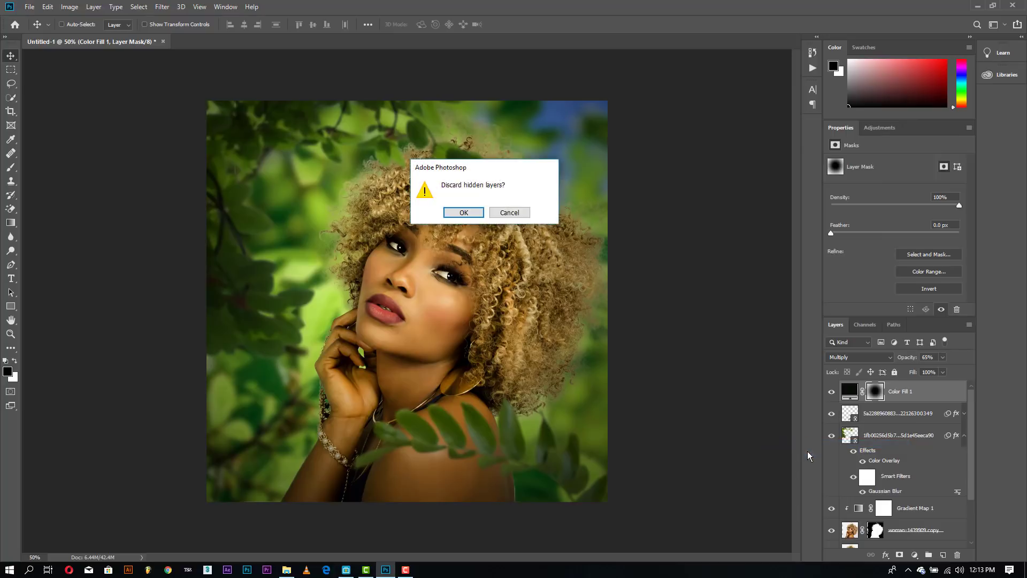
click(464, 212)
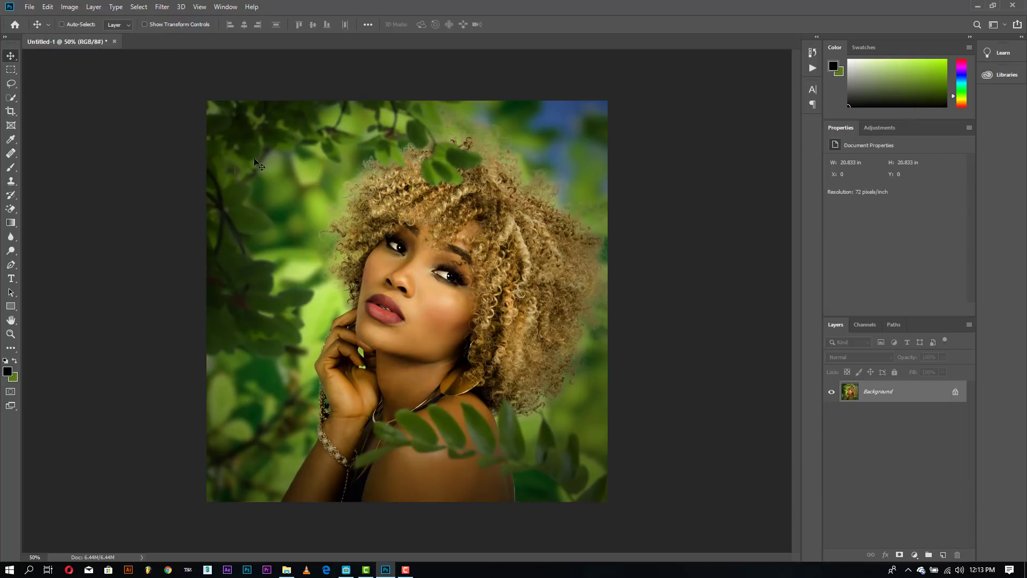
- Apply the Camera Raw Filter's Creative > Cool Light preset for a teal grade
click(163, 6)
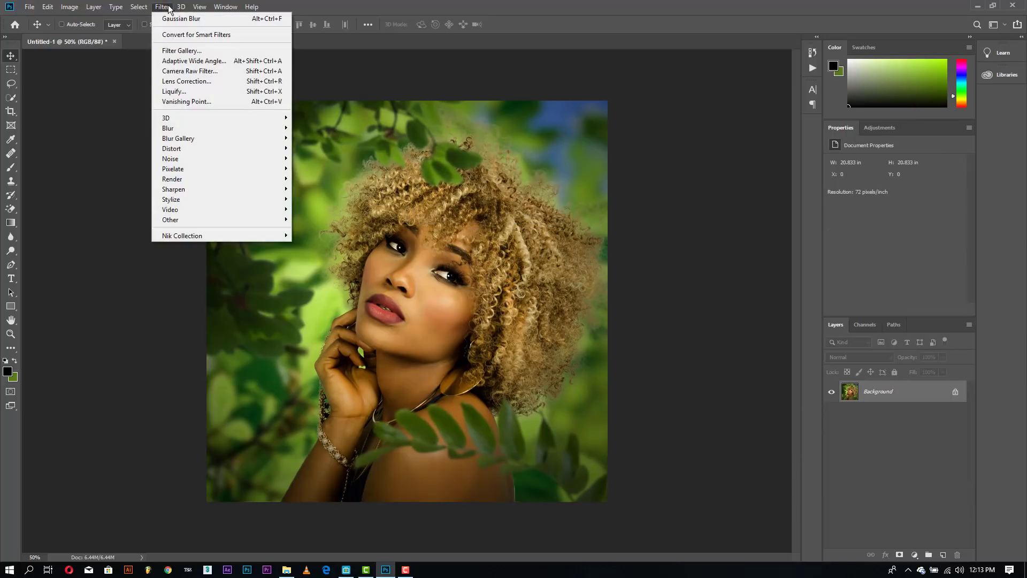
click(189, 72)
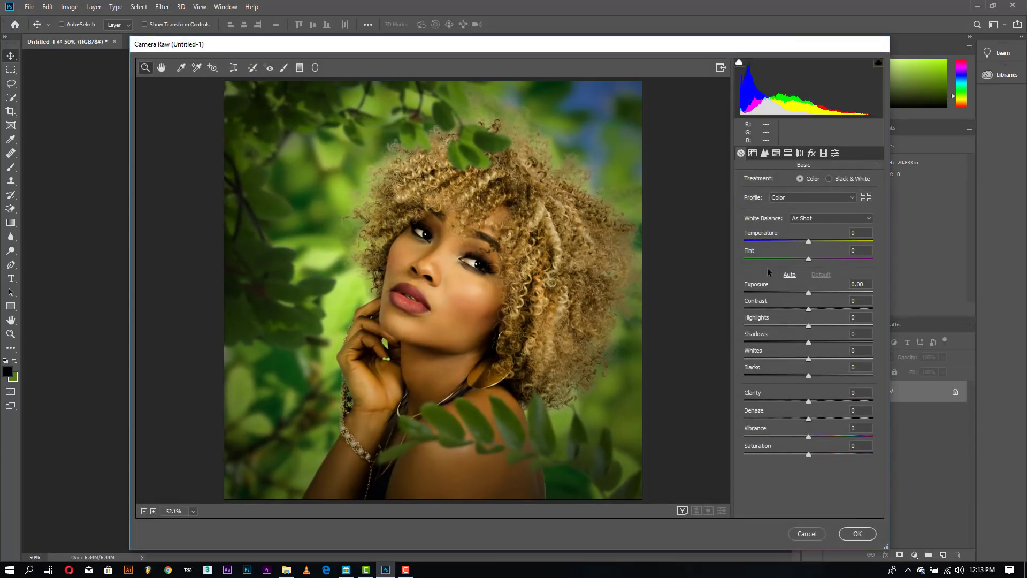
click(835, 154)
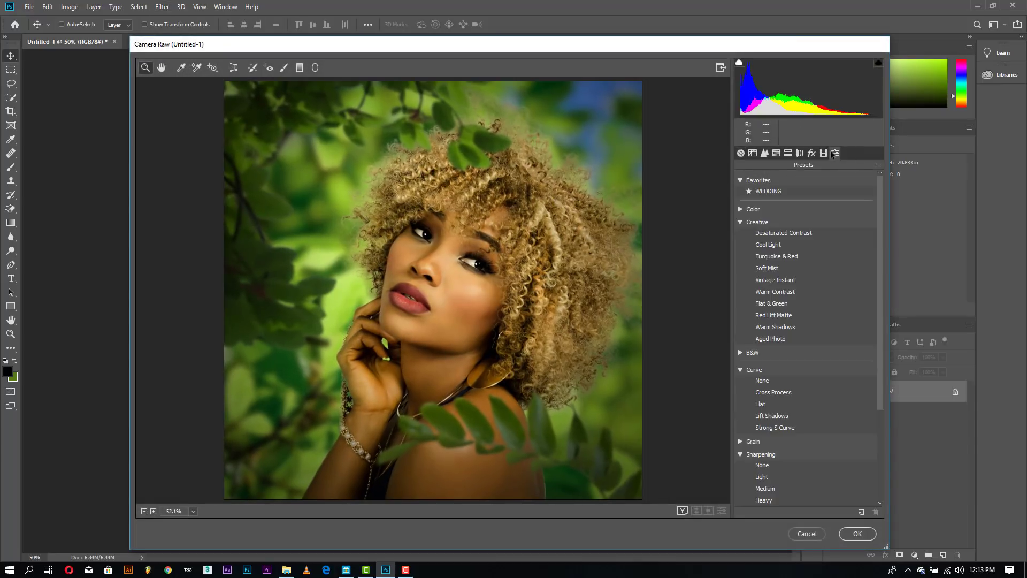
click(779, 244)
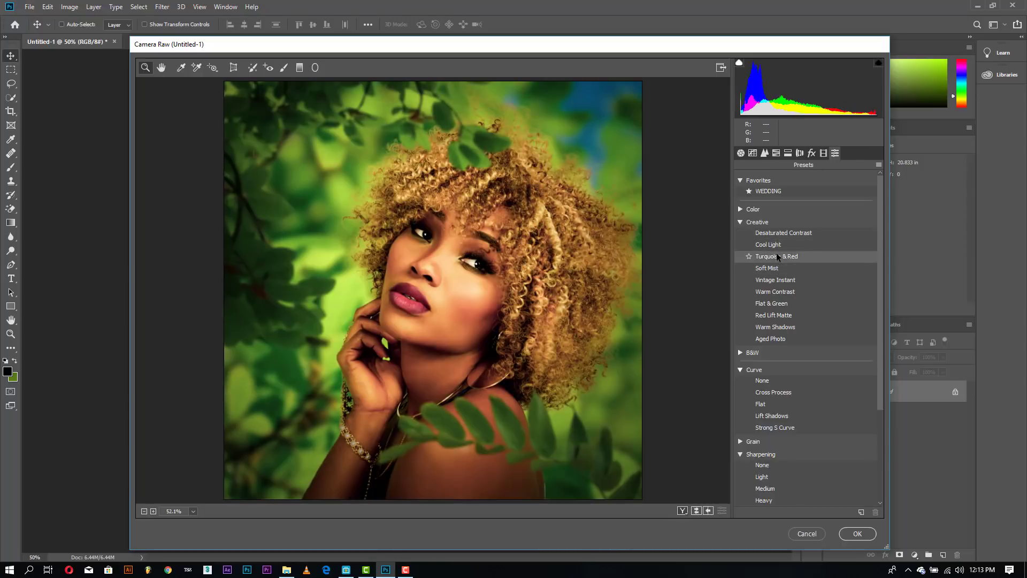
click(773, 245)
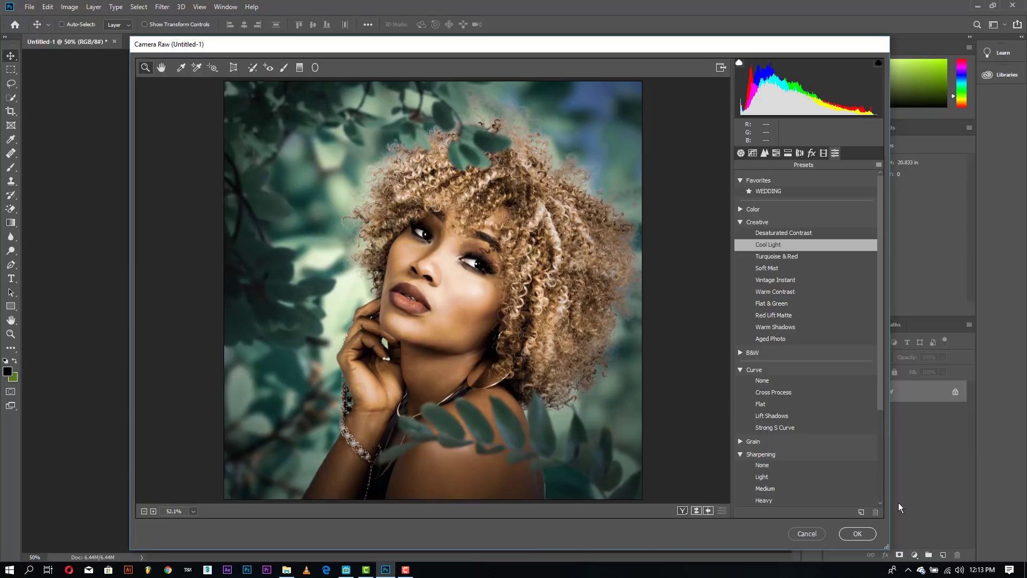
click(857, 533)
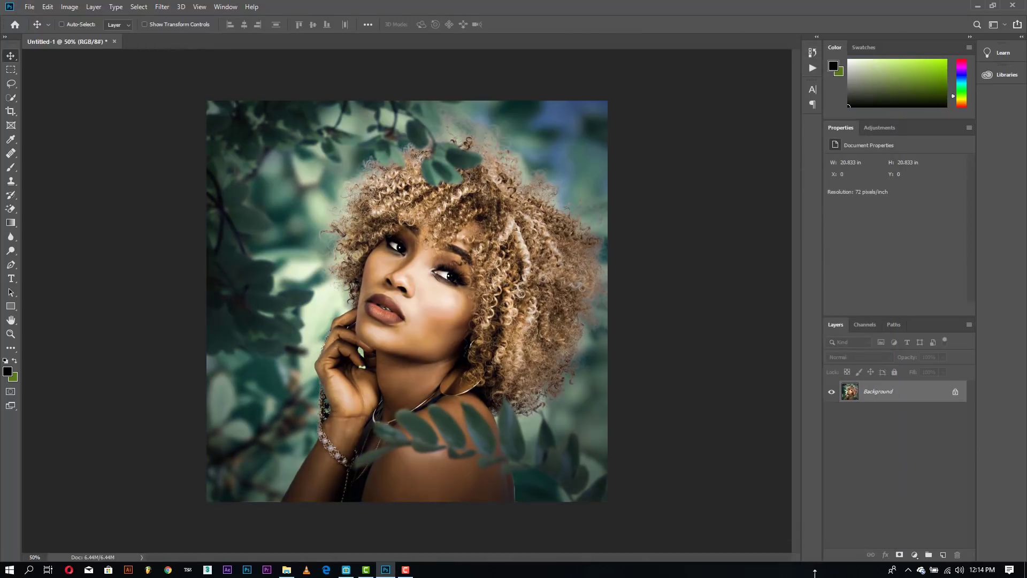
click(30, 6)
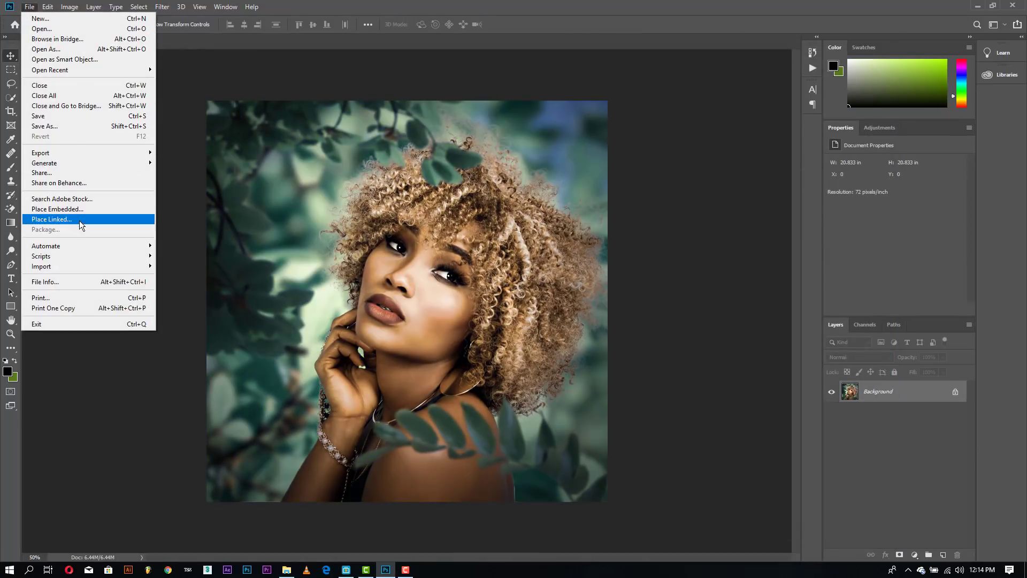
- Place logo2 from Local Disk (H:) into the document as a linked layer
click(79, 220)
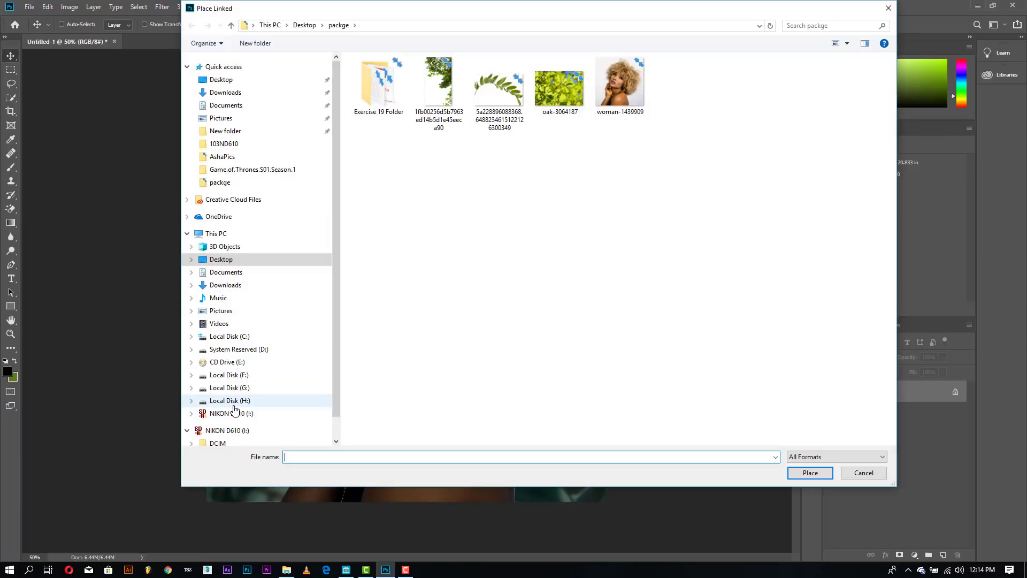
click(233, 402)
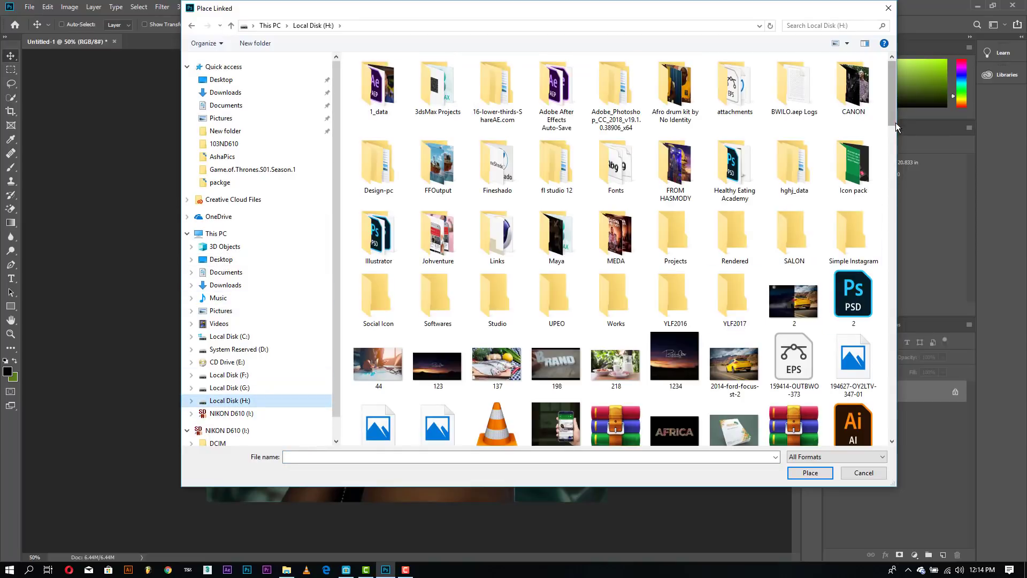
drag(896, 123, 908, 192)
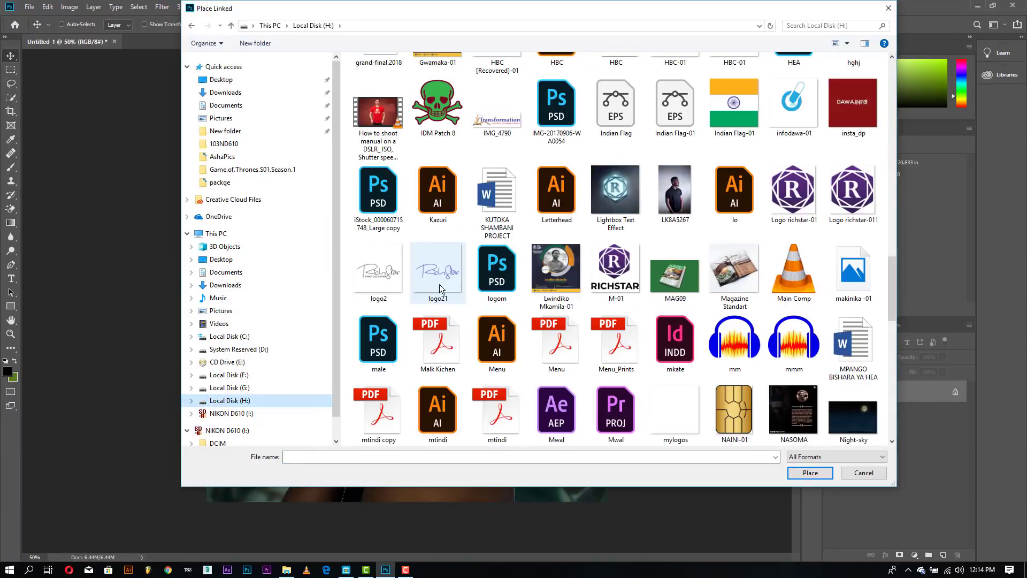
double_click(384, 276)
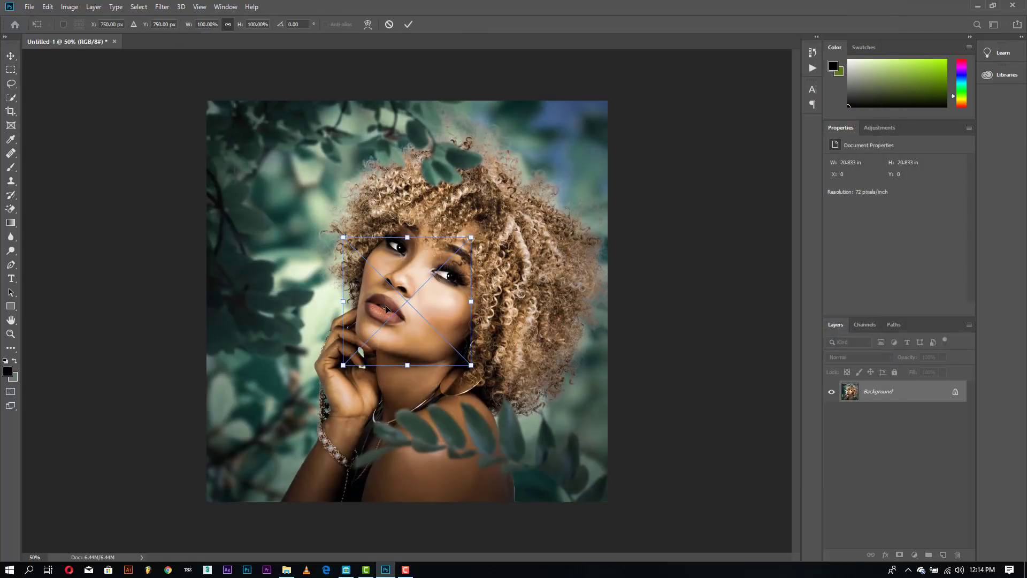
- Scale the logo to 71% and set it in the bottom-left corner
drag(412, 354, 285, 469)
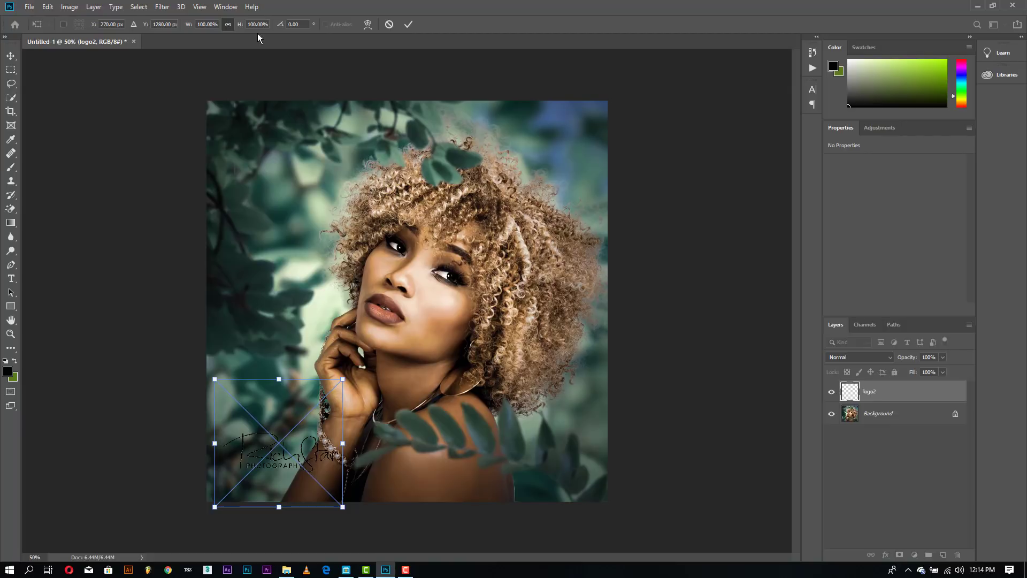
click(192, 24)
drag(185, 25, 169, 26)
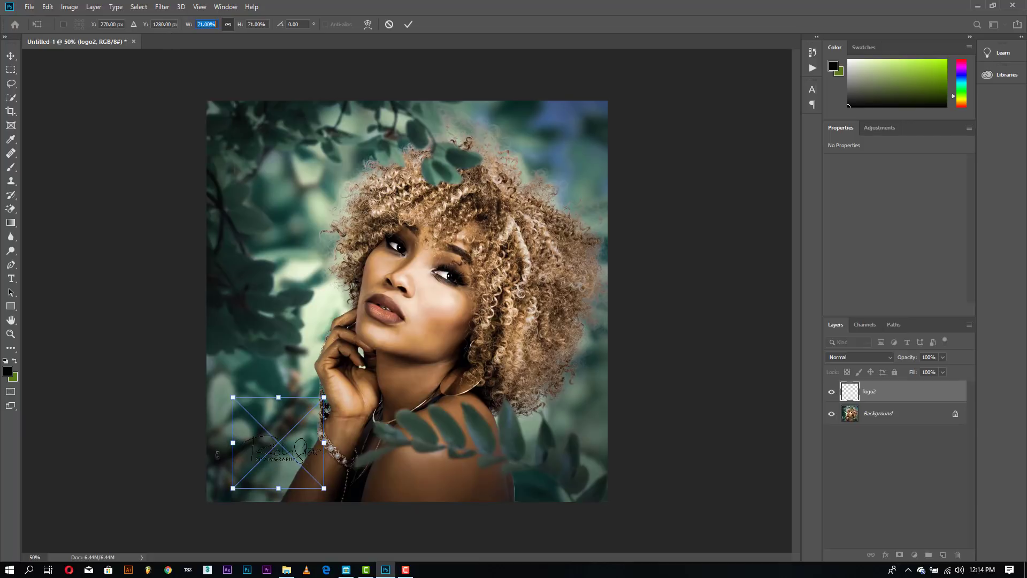
drag(295, 447, 269, 471)
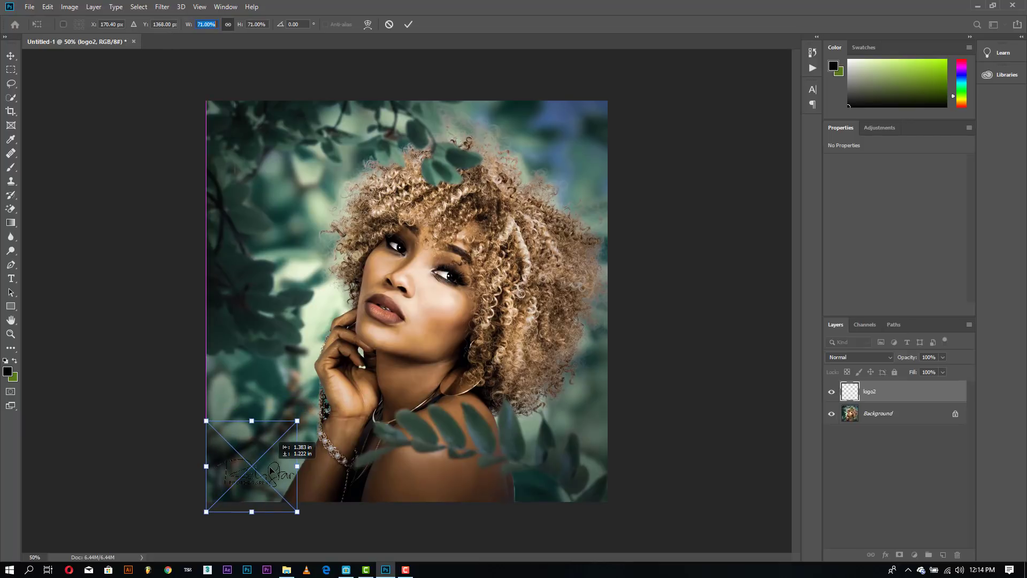
click(410, 24)
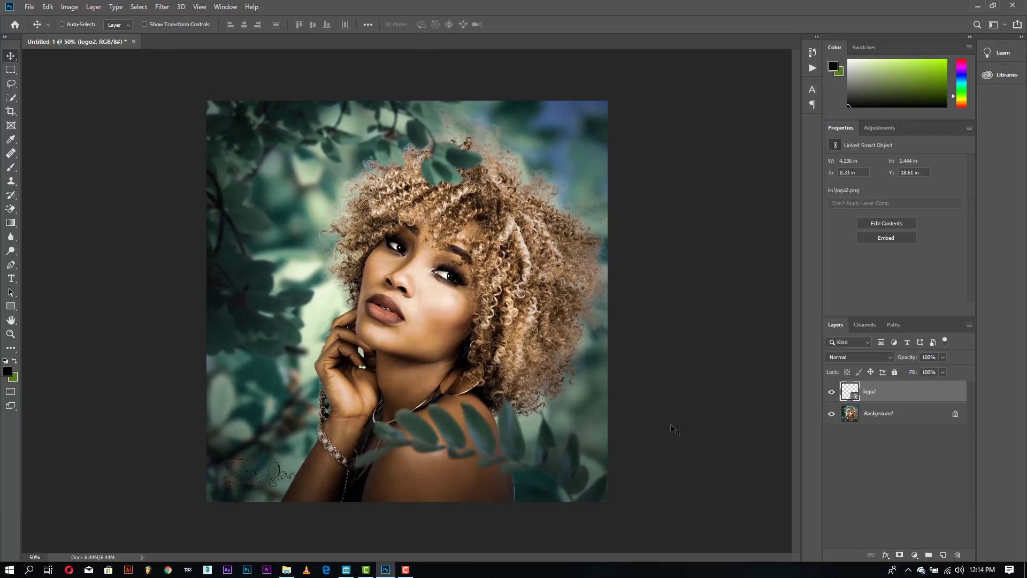
- Give logo2 a Normal-mode Color Overlay in pure white #ffffff
click(886, 554)
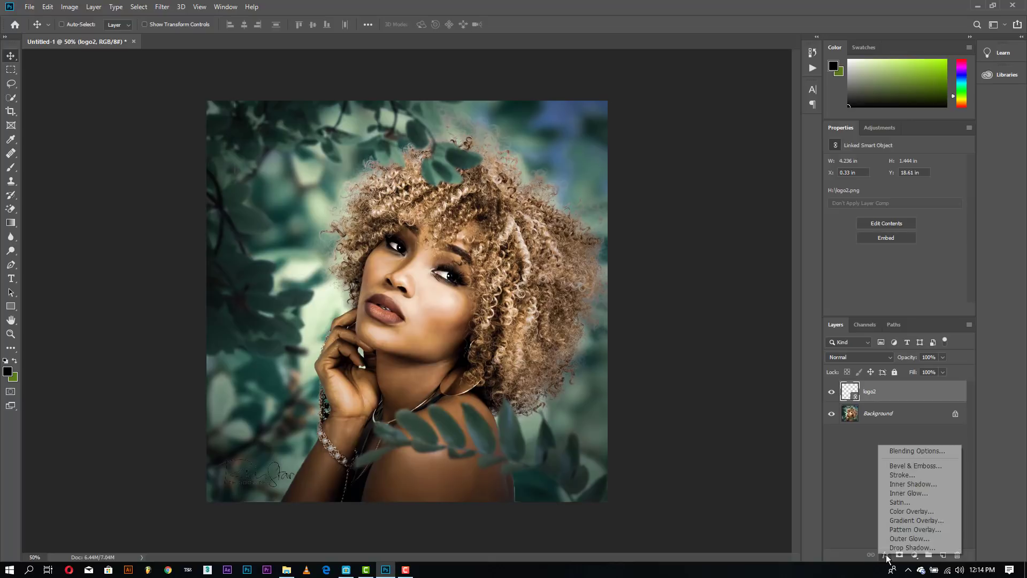
click(904, 512)
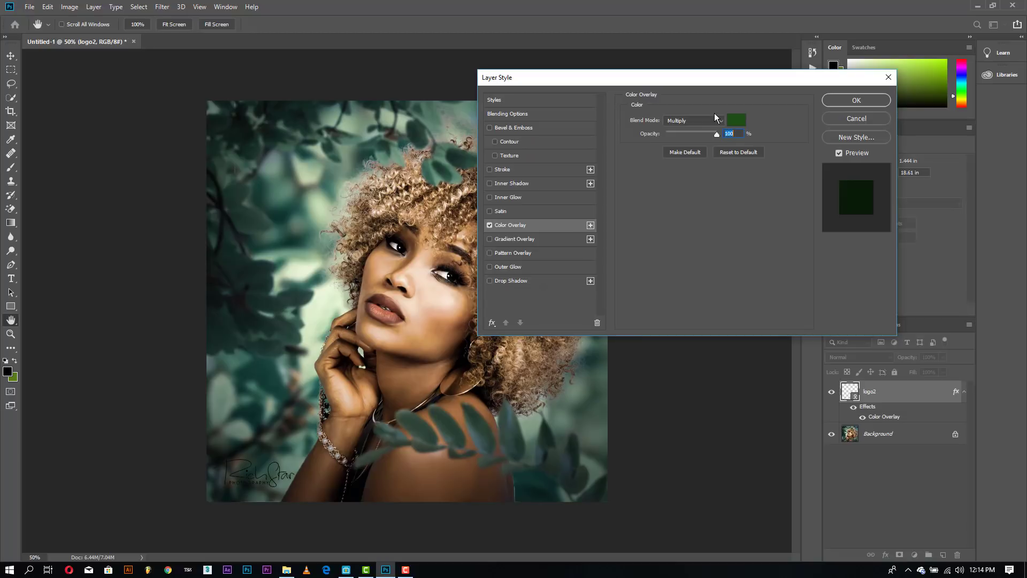
click(699, 123)
click(682, 131)
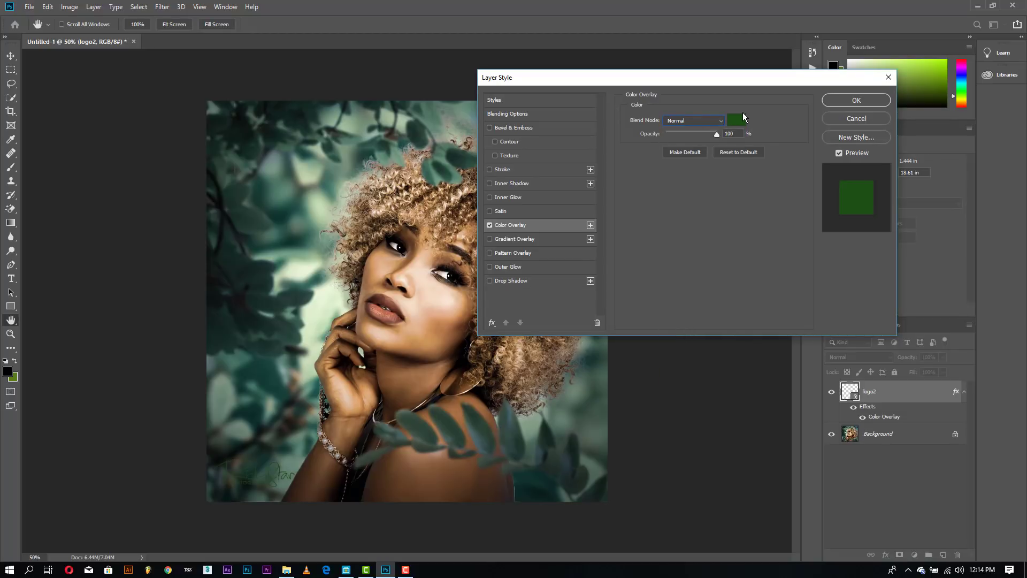
click(738, 121)
drag(690, 137, 541, 101)
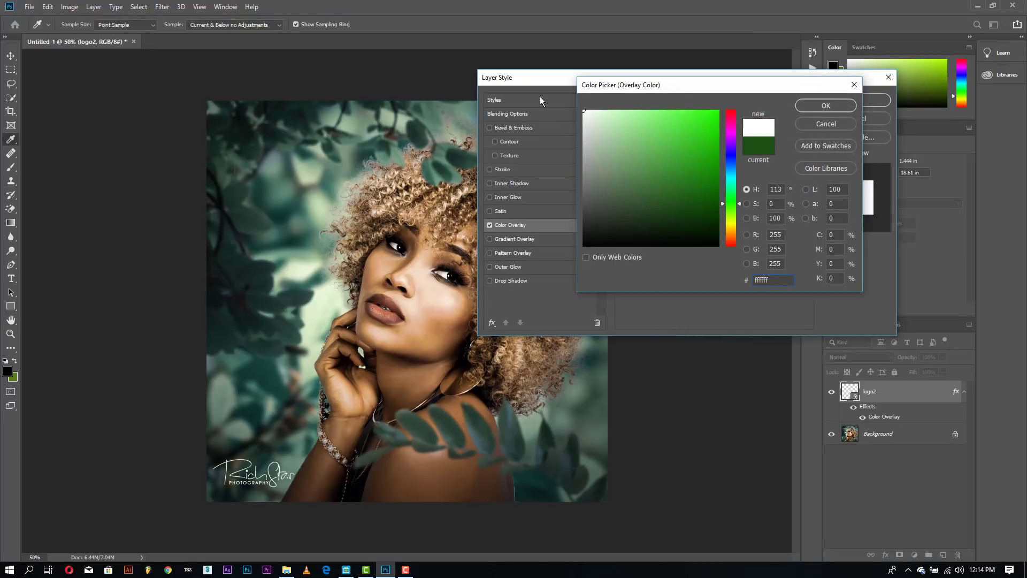
click(839, 110)
click(858, 99)
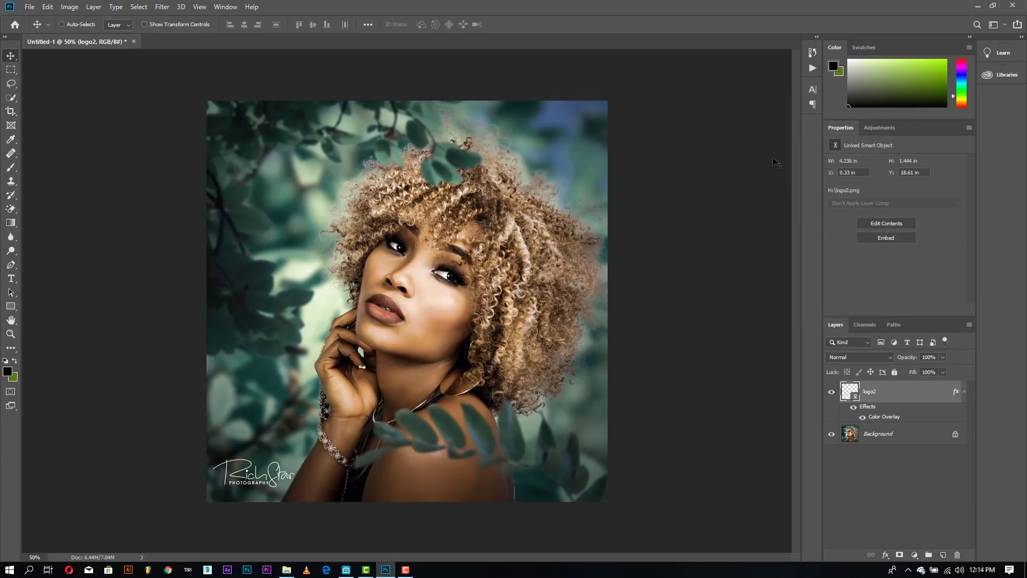
- Shrink the watermark's width to 63% with Free Transform
click(168, 25)
click(254, 461)
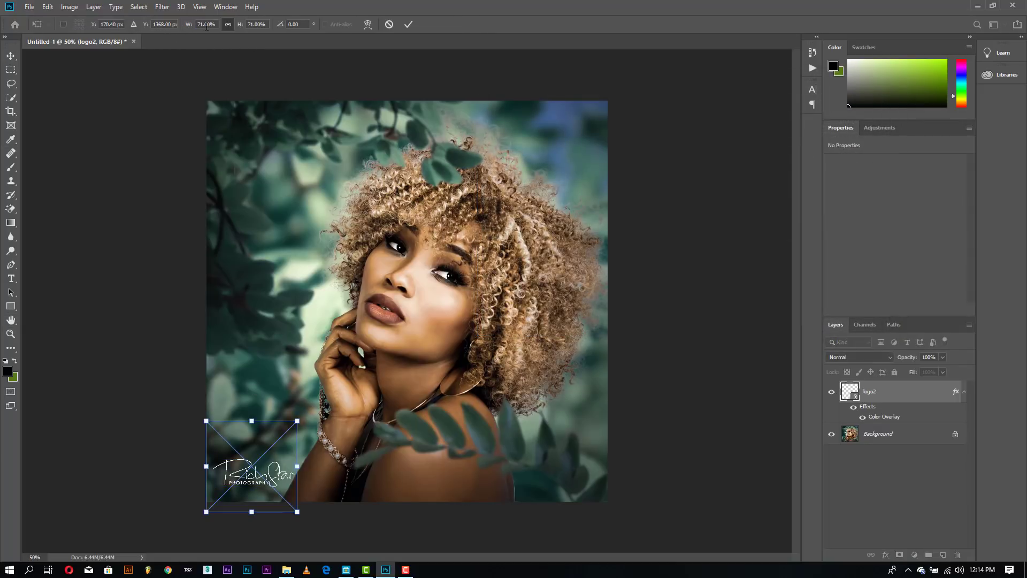
drag(196, 28, 186, 29)
click(408, 24)
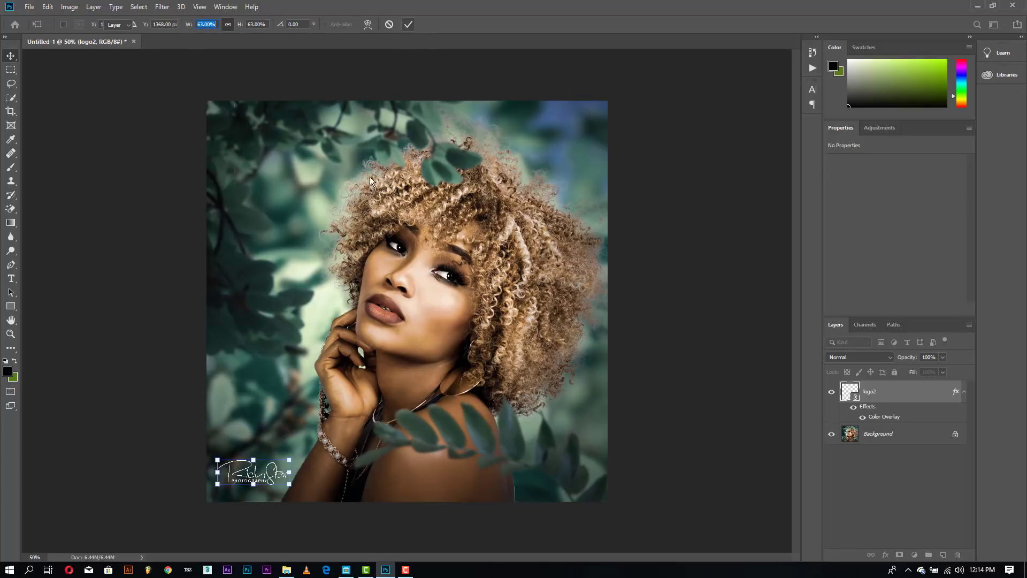
click(158, 24)
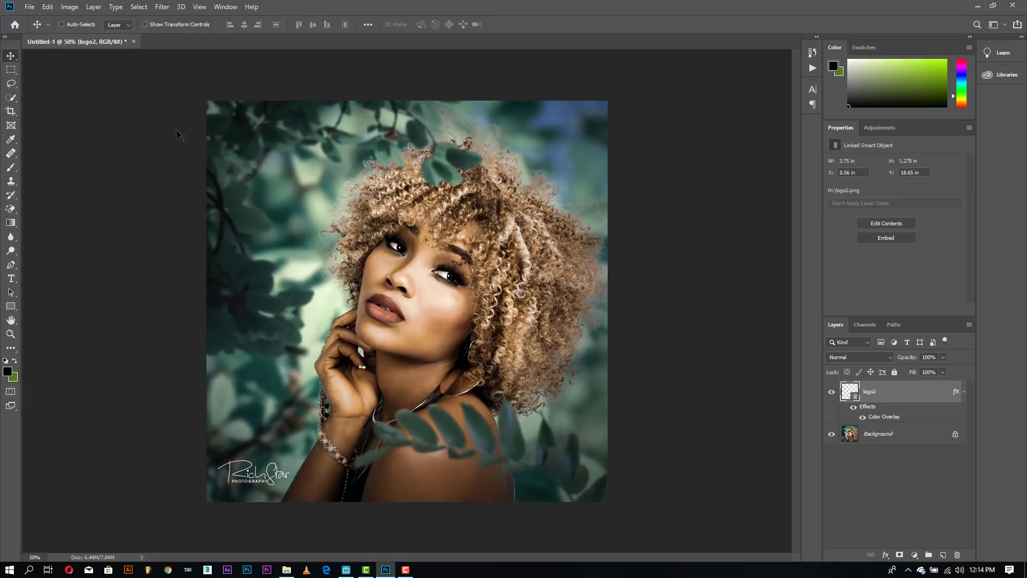
- Nudge the watermark lower, fade it to 18% opacity and deselect the layer
drag(259, 475, 259, 483)
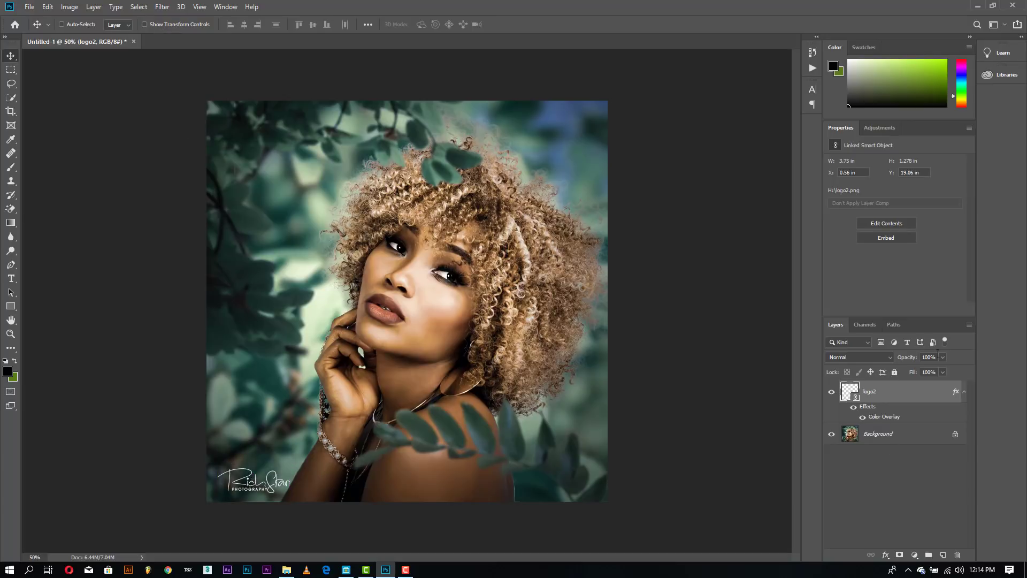
drag(943, 357, 904, 373)
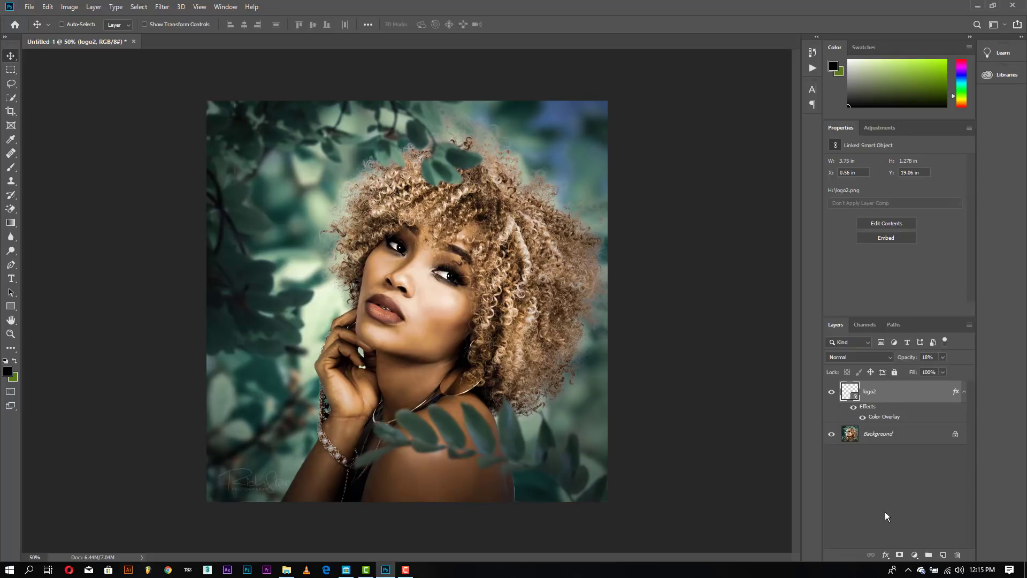
click(885, 512)
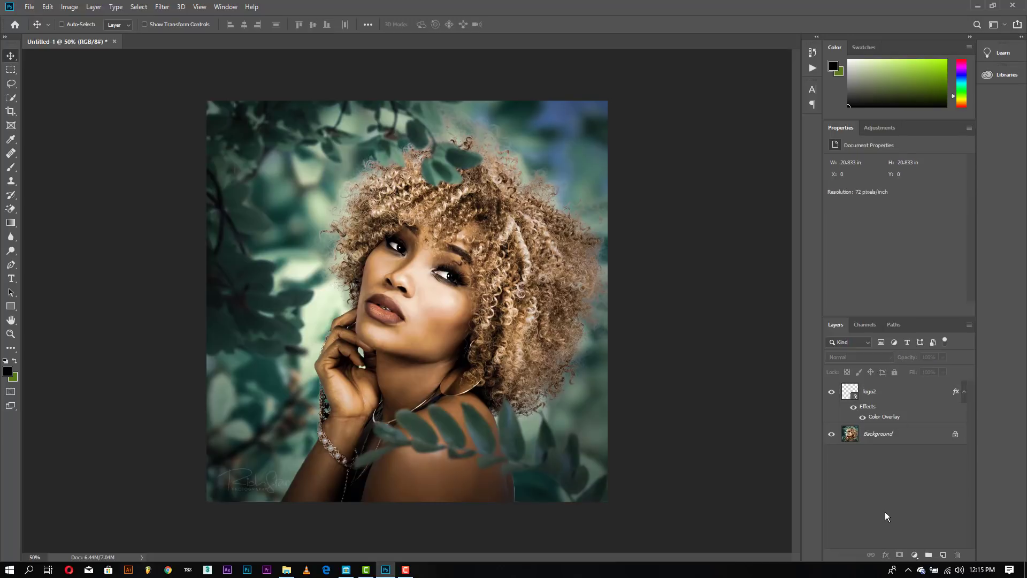